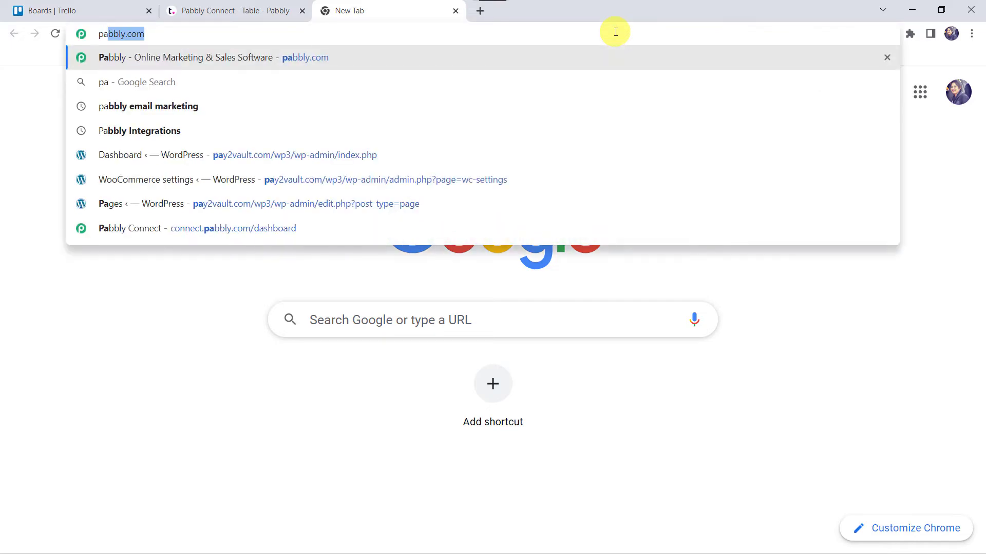
# Go to pabbly.com and open the Pabbly Connect product page.
pyautogui.press('Return')
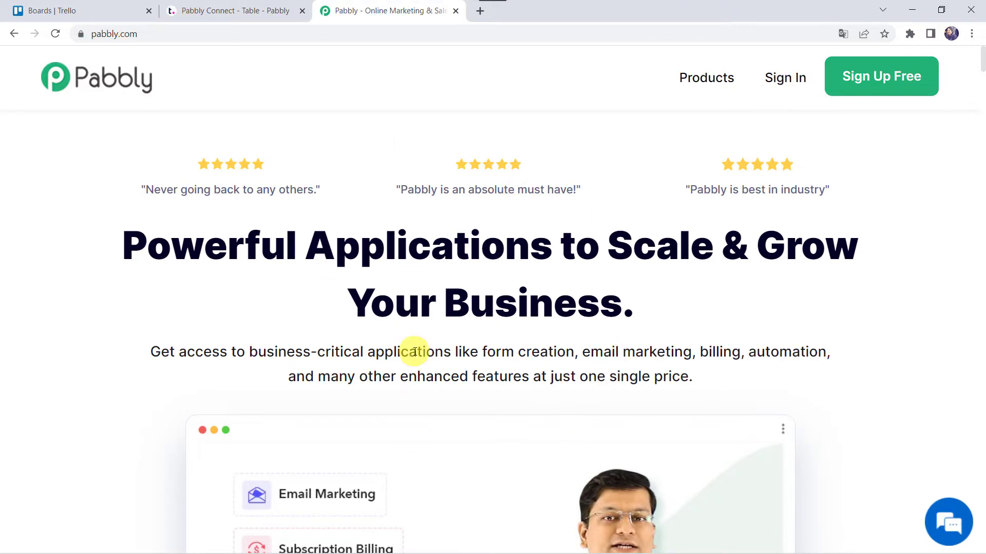
pyautogui.click(698, 85)
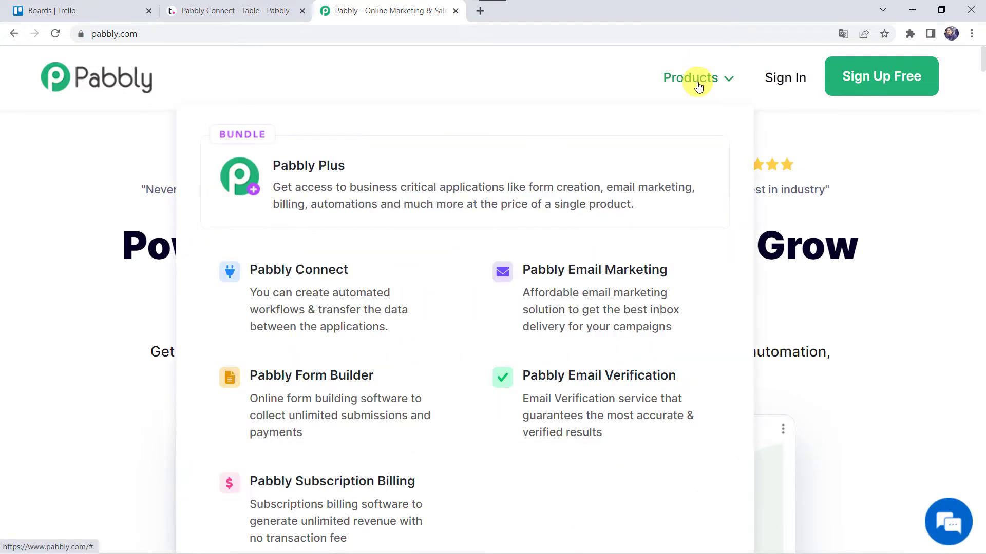
pyautogui.click(301, 285)
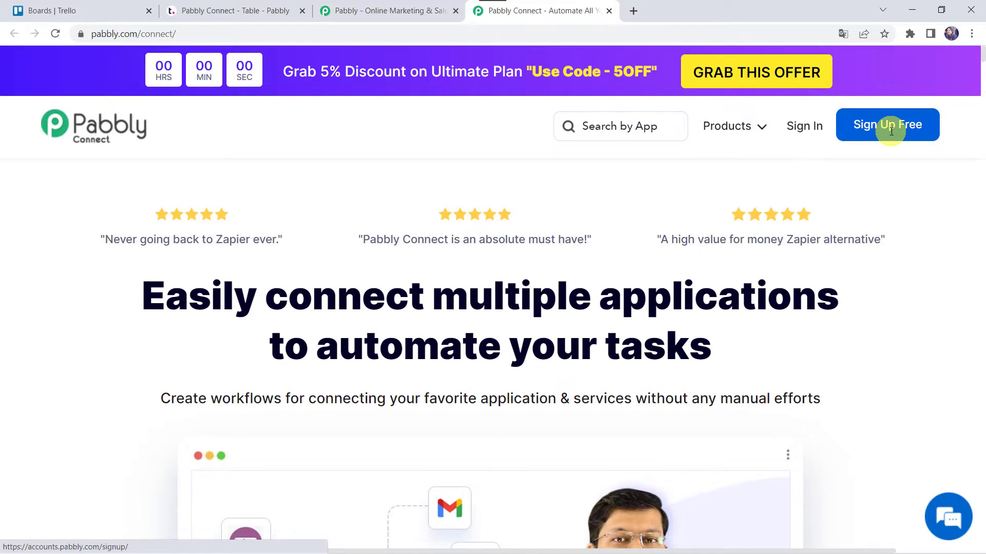
# Sign in to Pabbly with the prefilled account credentials and access Pabbly Connect.
pyautogui.click(797, 131)
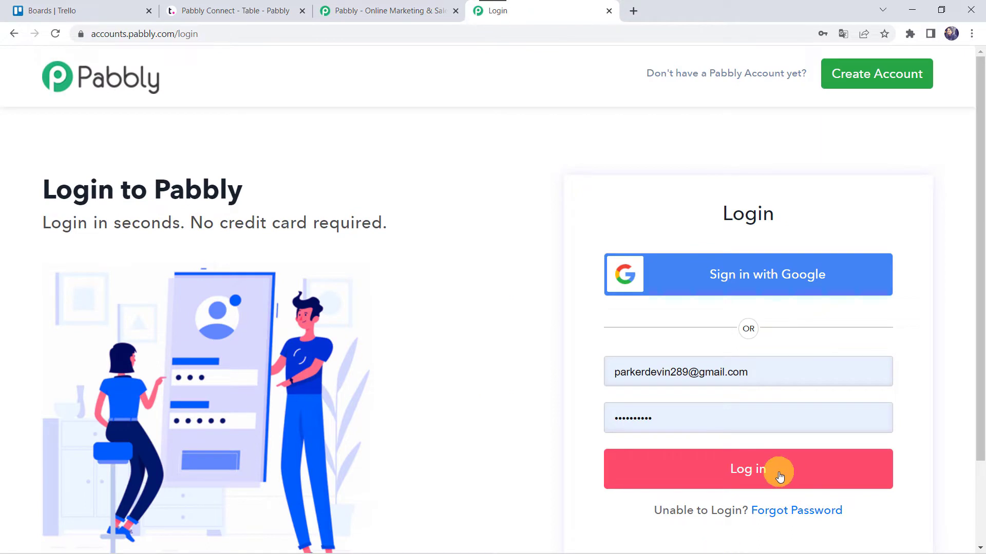
pyautogui.click(779, 473)
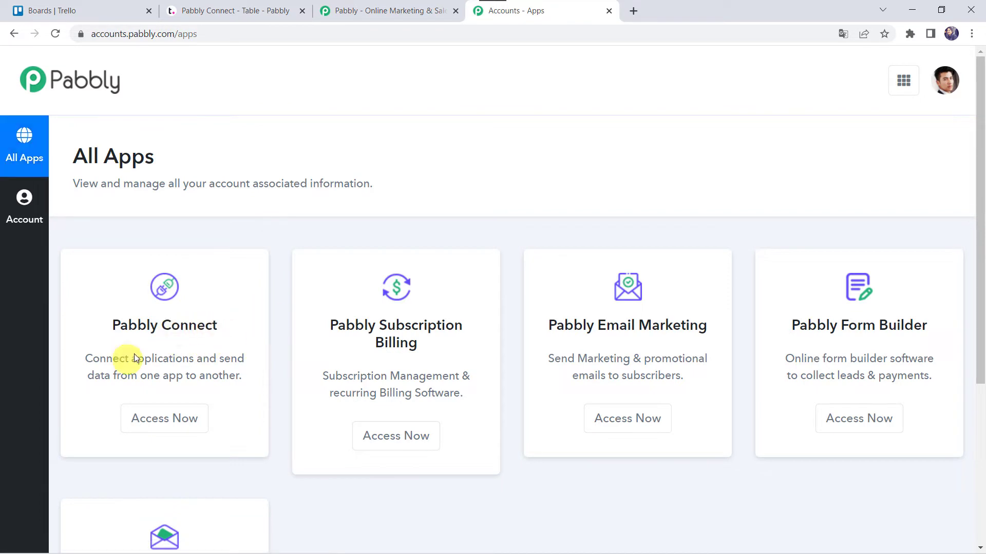
pyautogui.click(174, 414)
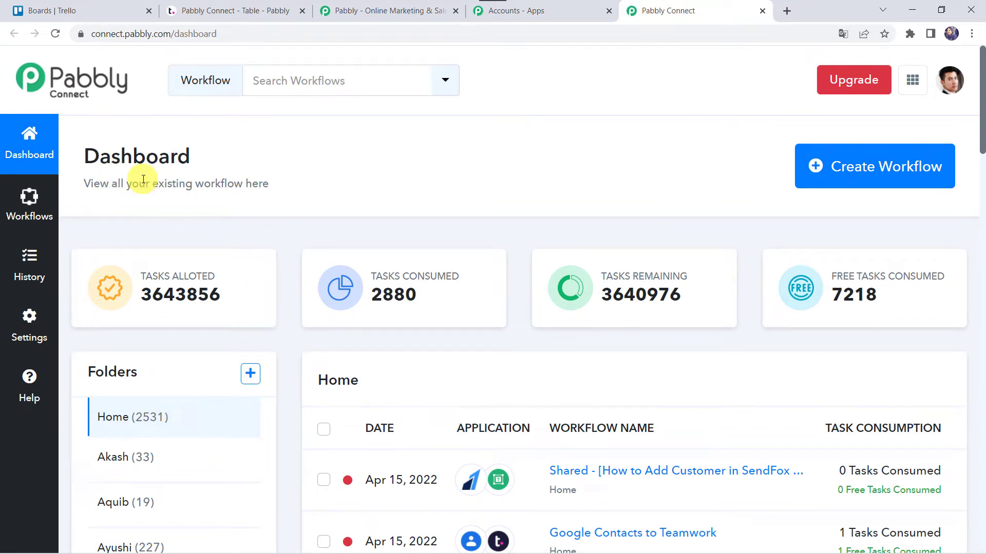
# Create a new workflow named "Trello to Teamwork Integration".
pyautogui.scroll(-5, 605, 524)
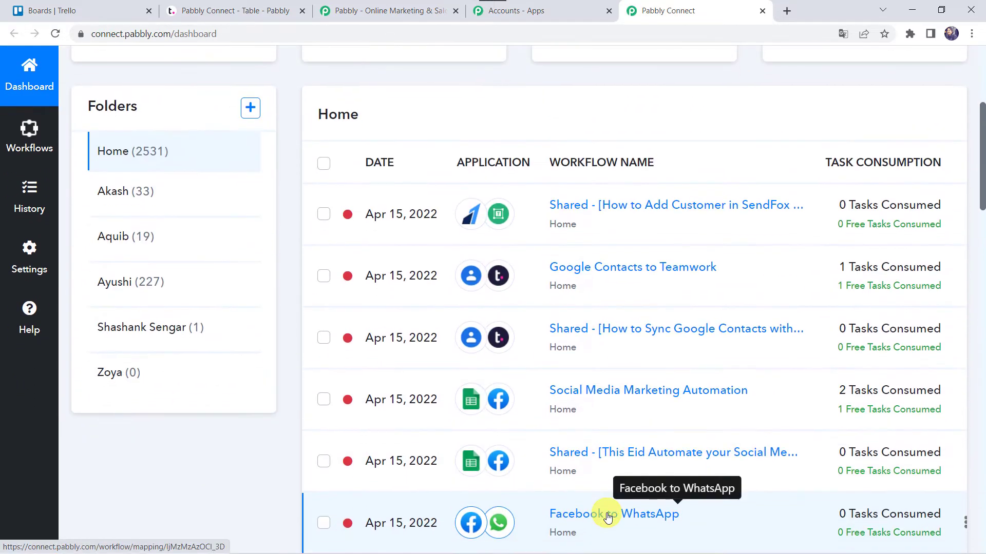
pyautogui.scroll(5, 606, 515)
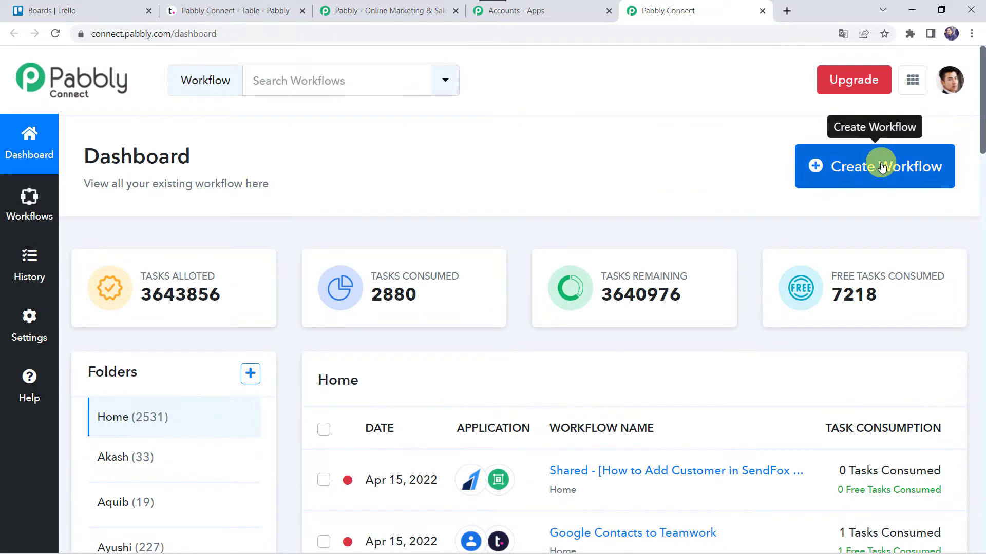
pyautogui.click(867, 182)
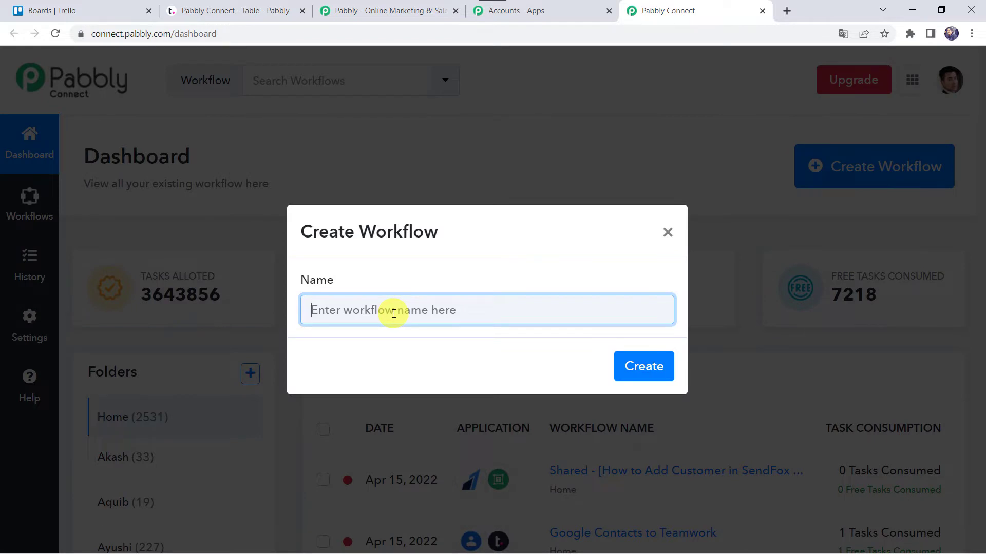
pyautogui.write('Trello to Teamwork Integration')
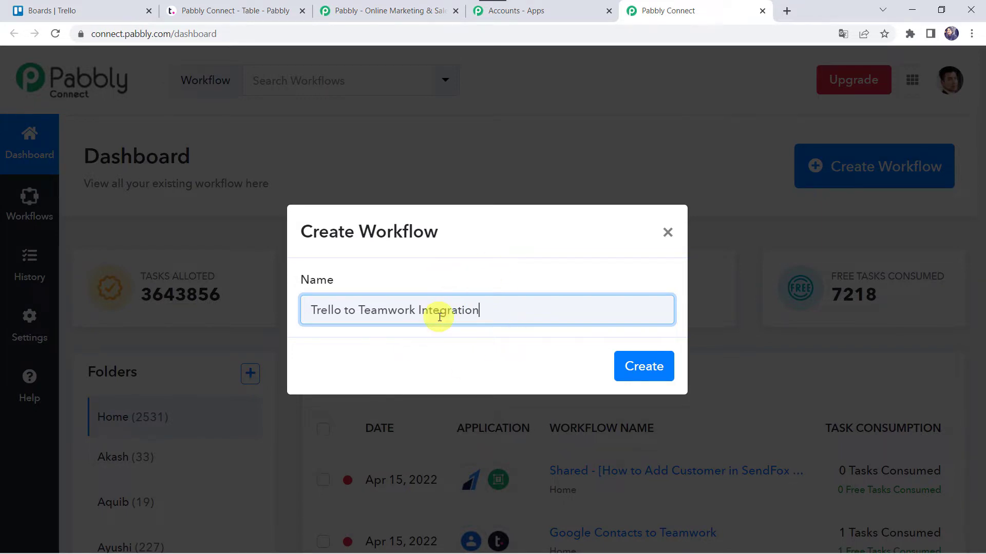
pyautogui.click(639, 371)
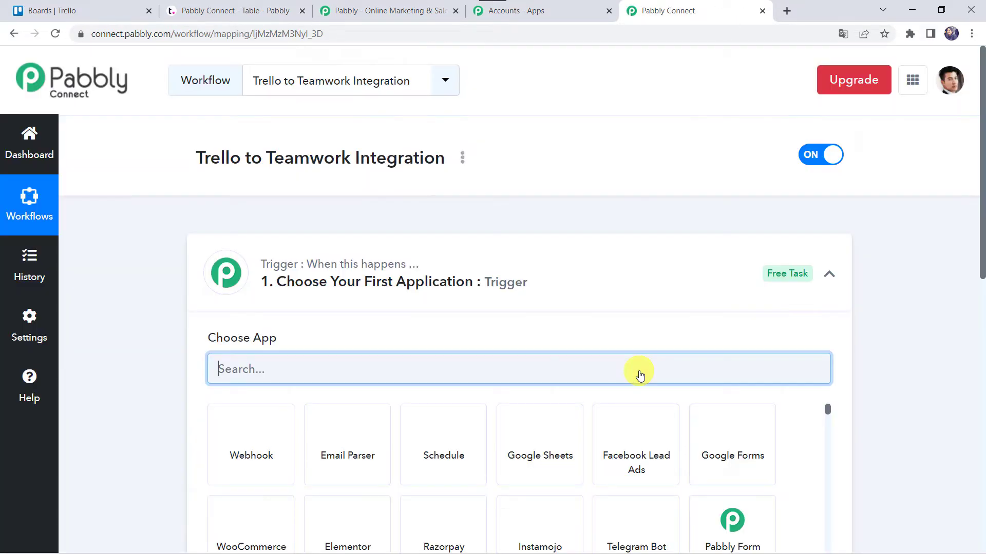
# Set the workflow's trigger application to Trello with New Card as the trigger event.
pyautogui.click(528, 282)
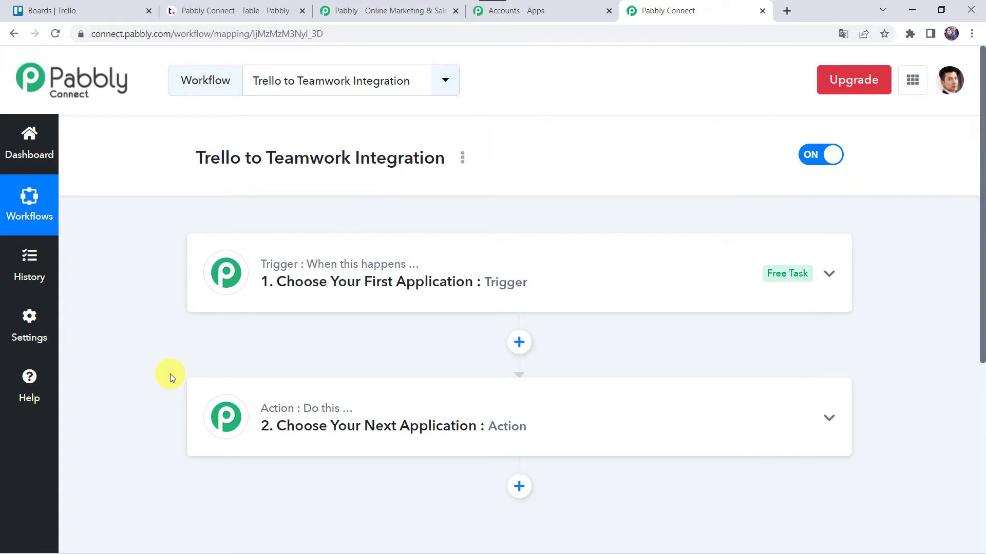
pyautogui.click(537, 283)
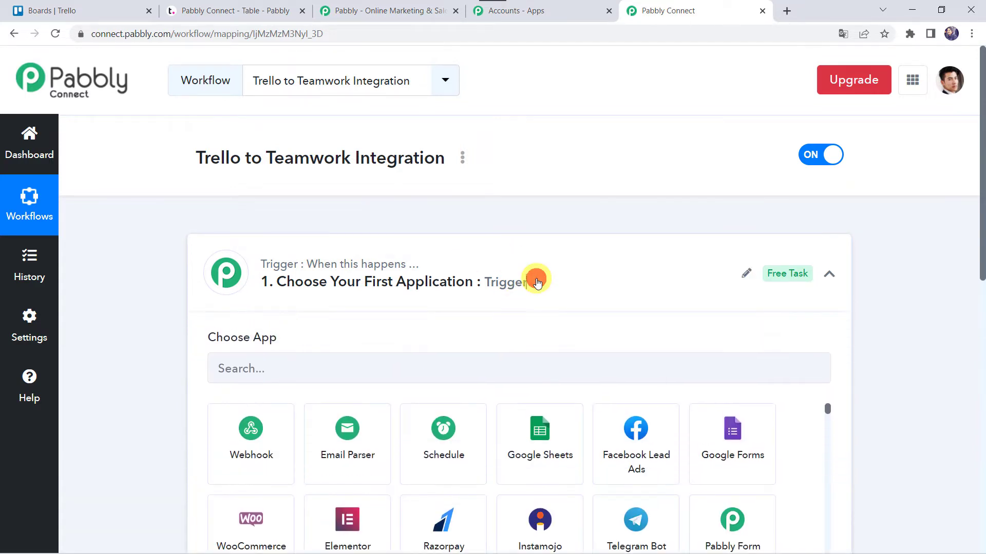
pyautogui.click(256, 368)
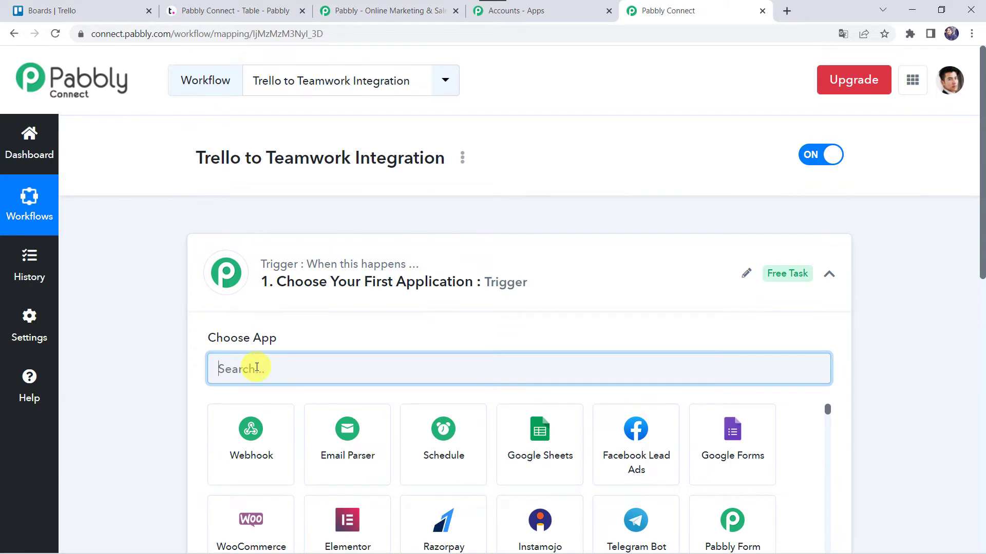
pyautogui.write('trello')
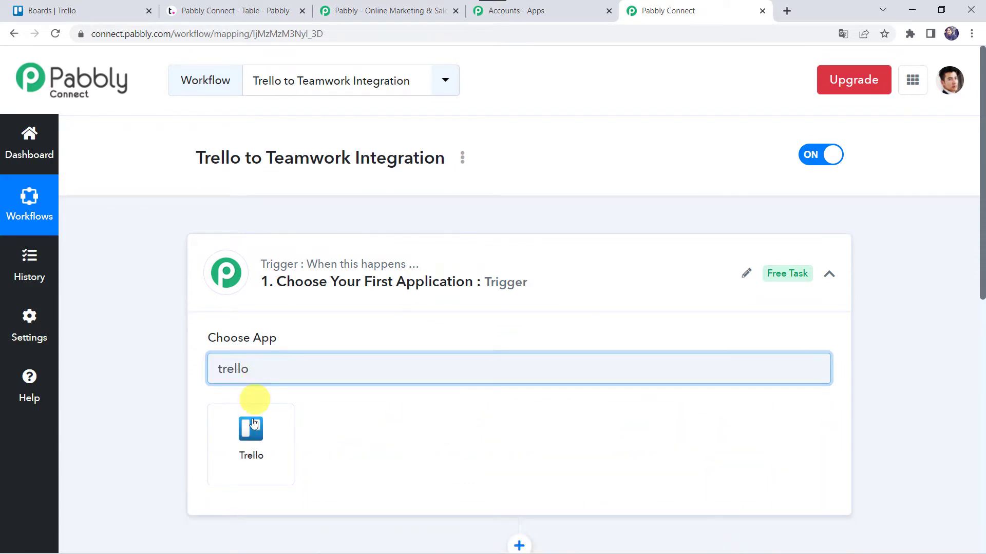
pyautogui.click(253, 426)
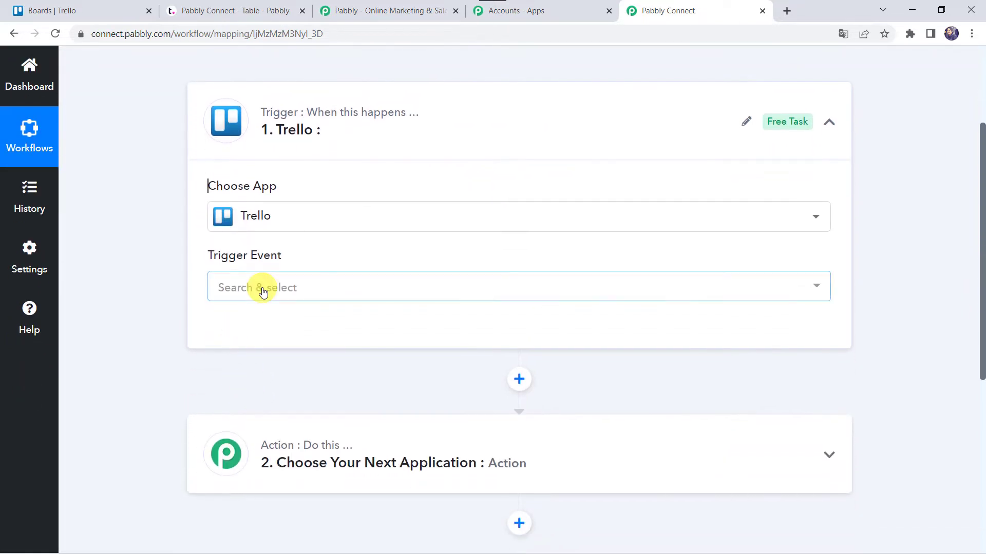
pyautogui.click(263, 292)
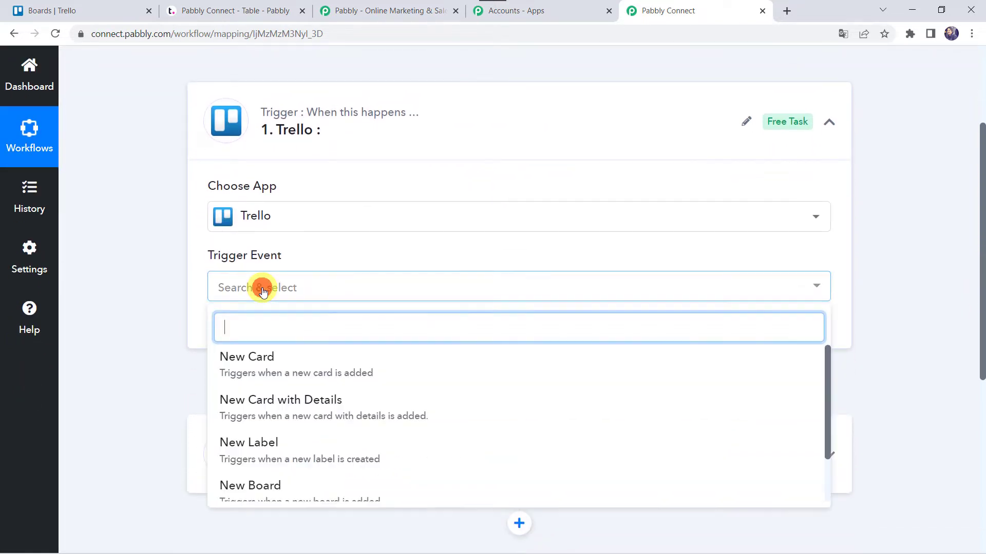
pyautogui.click(236, 374)
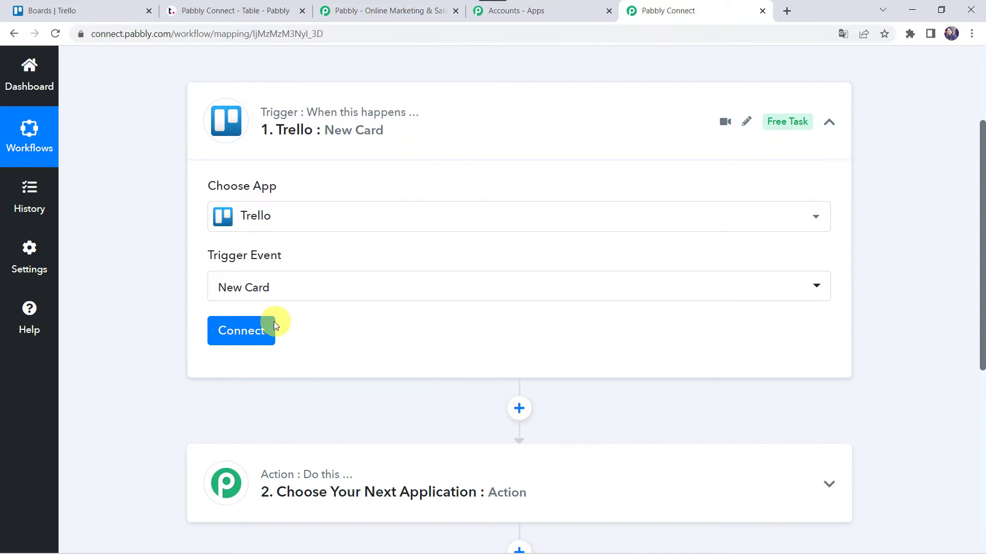
# Start adding a new Trello connection for the trigger and open Trello's developer API keys page.
pyautogui.click(254, 334)
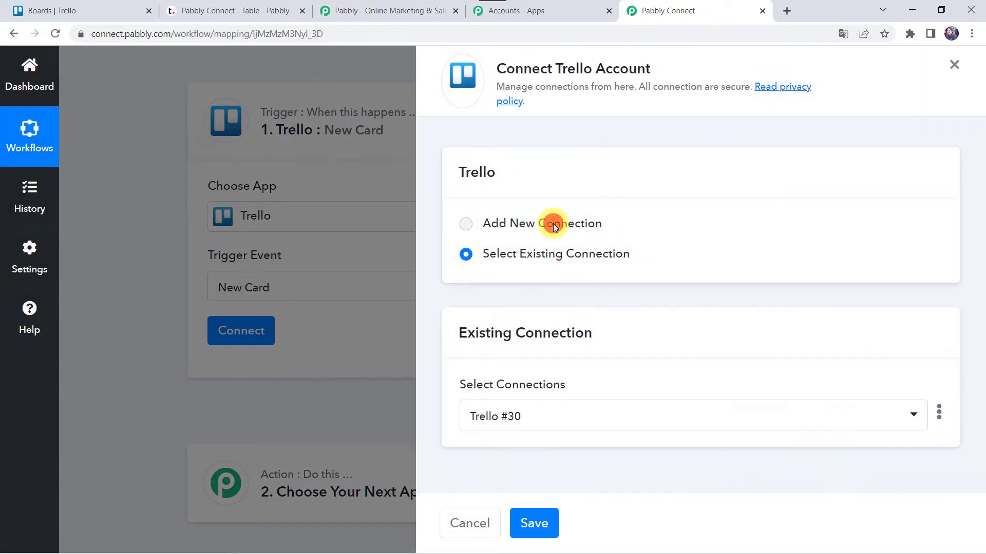
pyautogui.click(553, 224)
pyautogui.scroll(-3, 510, 357)
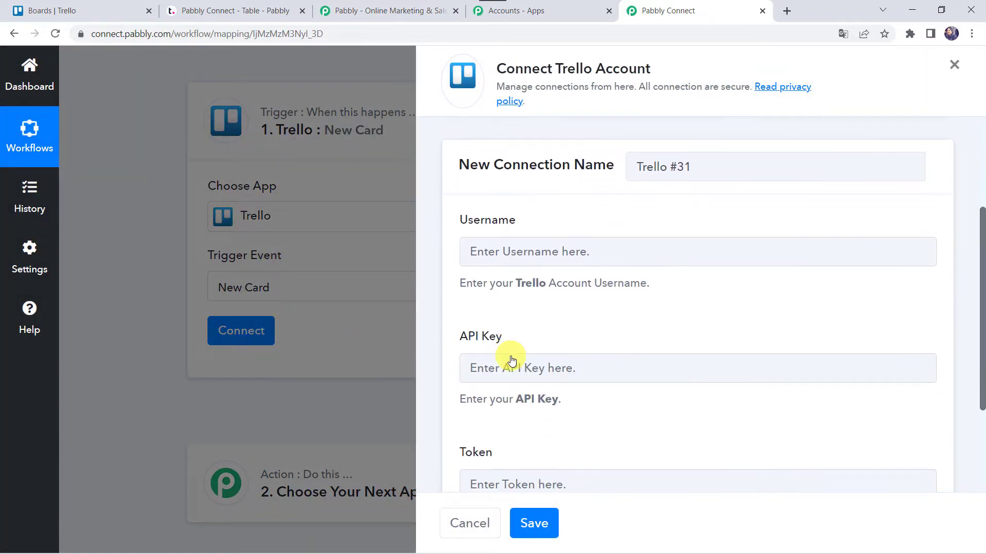
pyautogui.scroll(-2, 511, 382)
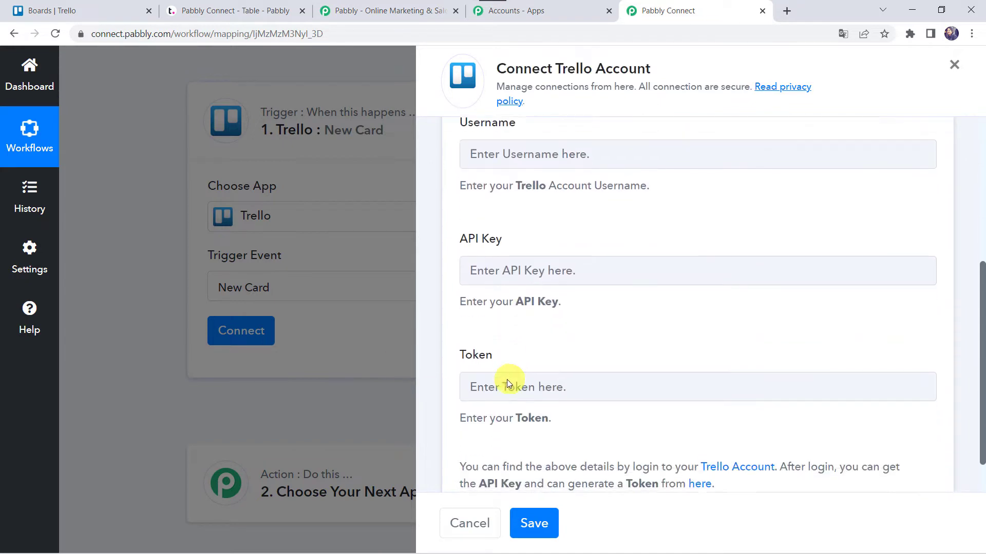
pyautogui.scroll(-1, 557, 453)
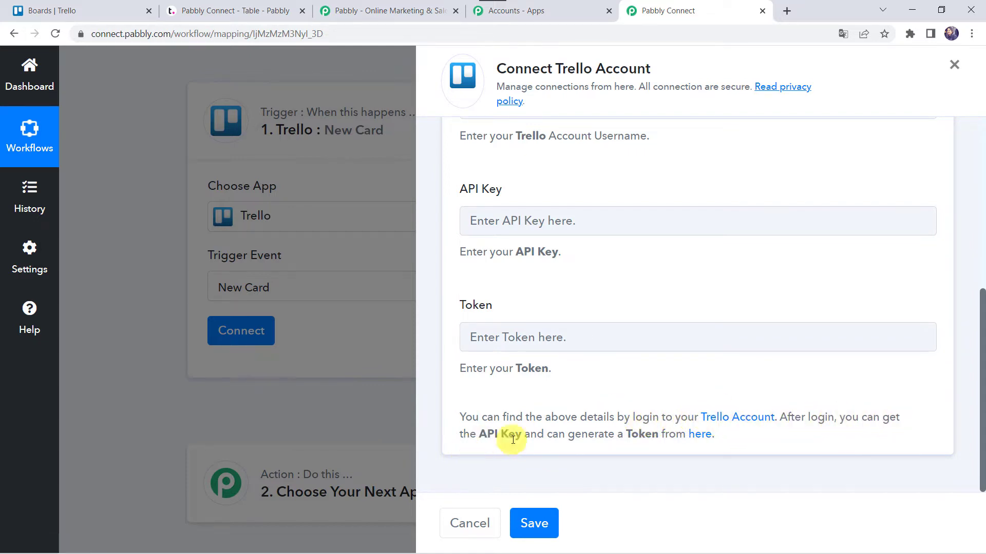
pyautogui.click(706, 438)
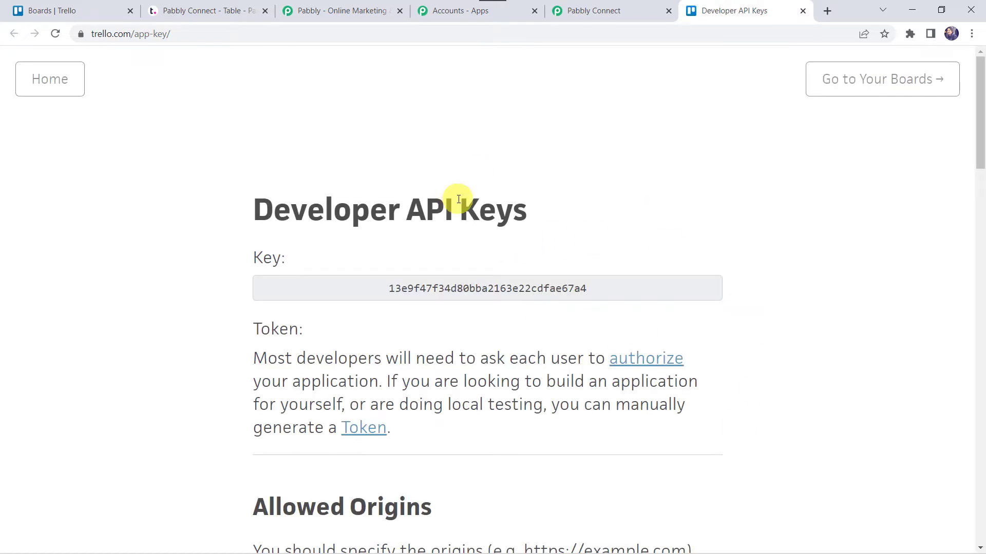
# Copy the developer API key from Trello and paste it as the API Key of the new Trello connection.
pyautogui.click(458, 287)
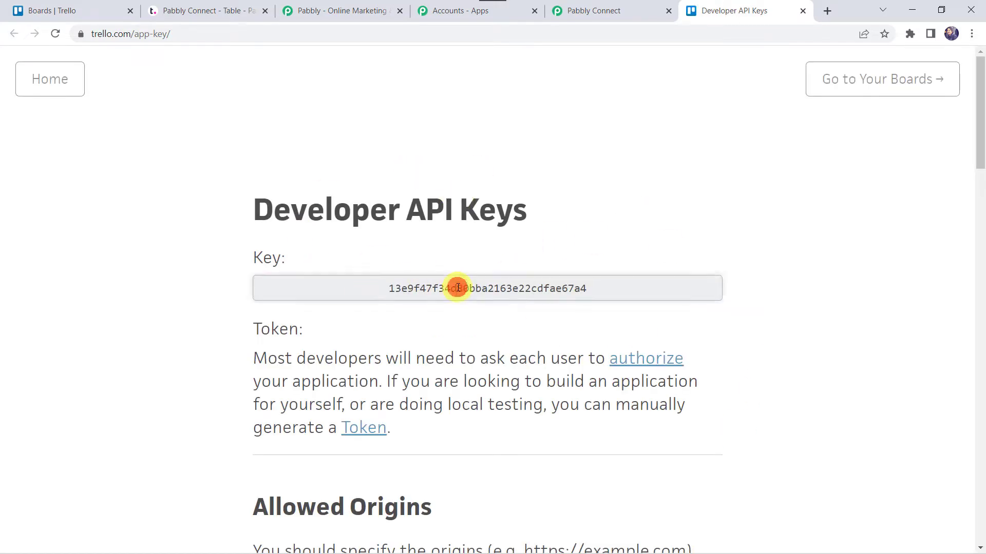
pyautogui.doubleClick(458, 288)
pyautogui.hotkey('ctrl', 'c')
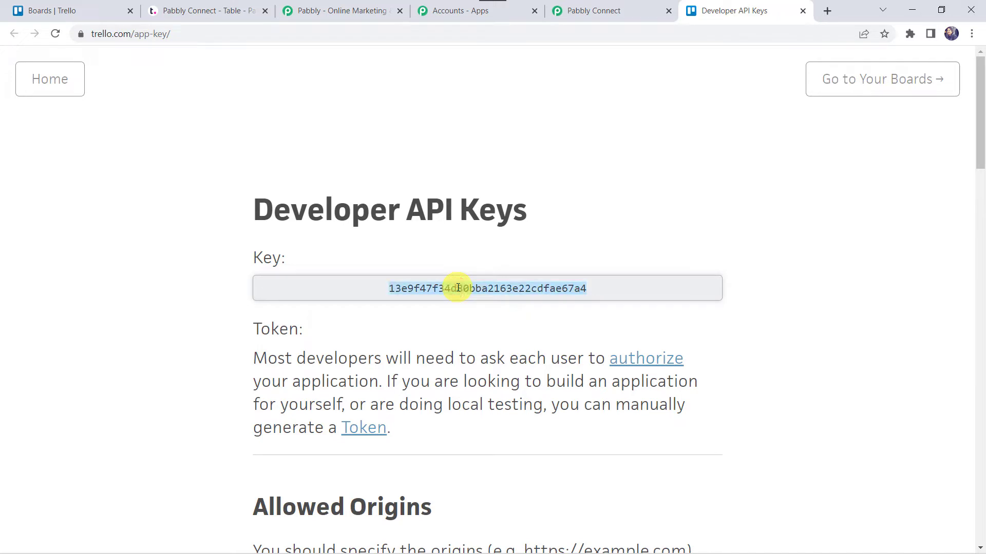
pyautogui.click(616, 11)
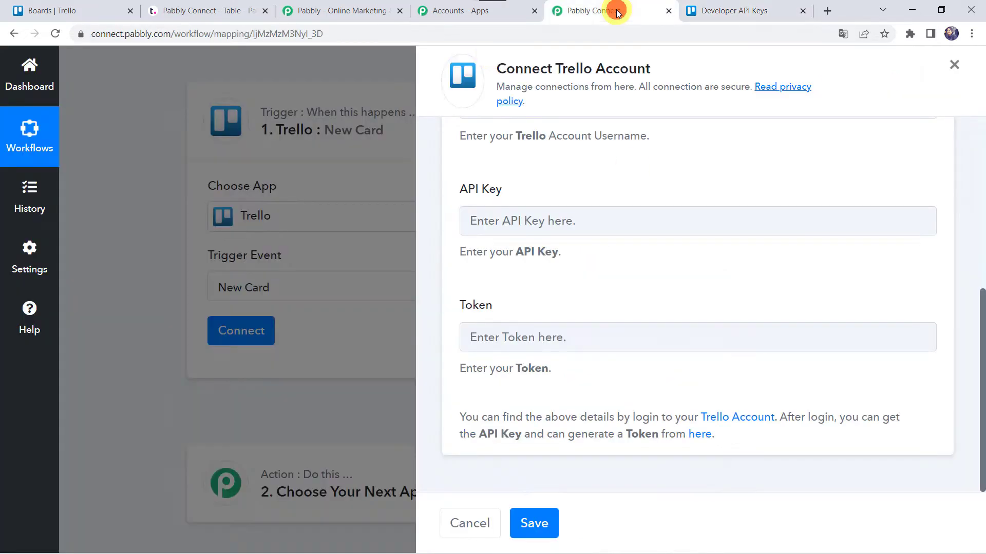
pyautogui.click(487, 216)
pyautogui.hotkey('ctrl', 'v')
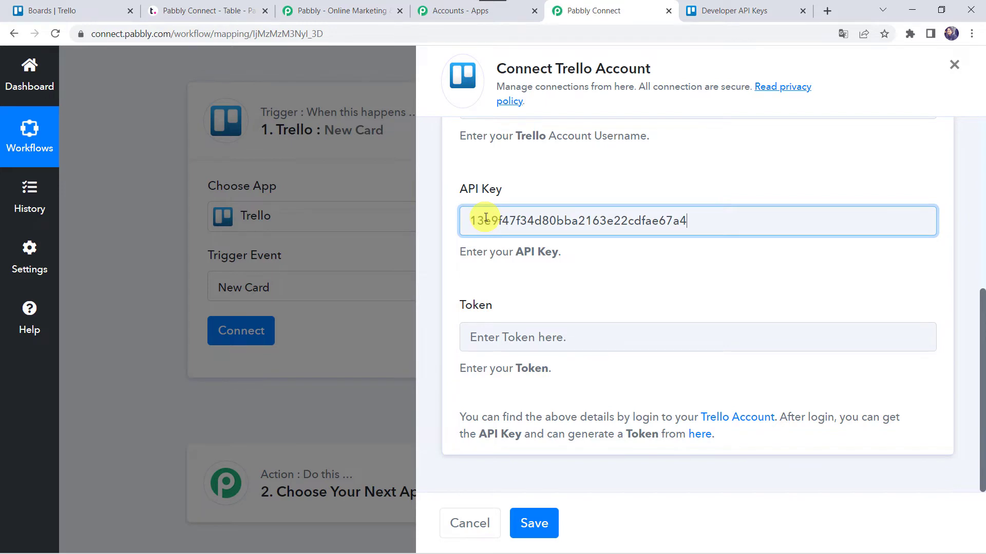
# Open Trello's manual token authorization page and copy the account username from it into the new connection's Username.
pyautogui.scroll(2, 486, 217)
pyautogui.scroll(-1, 494, 370)
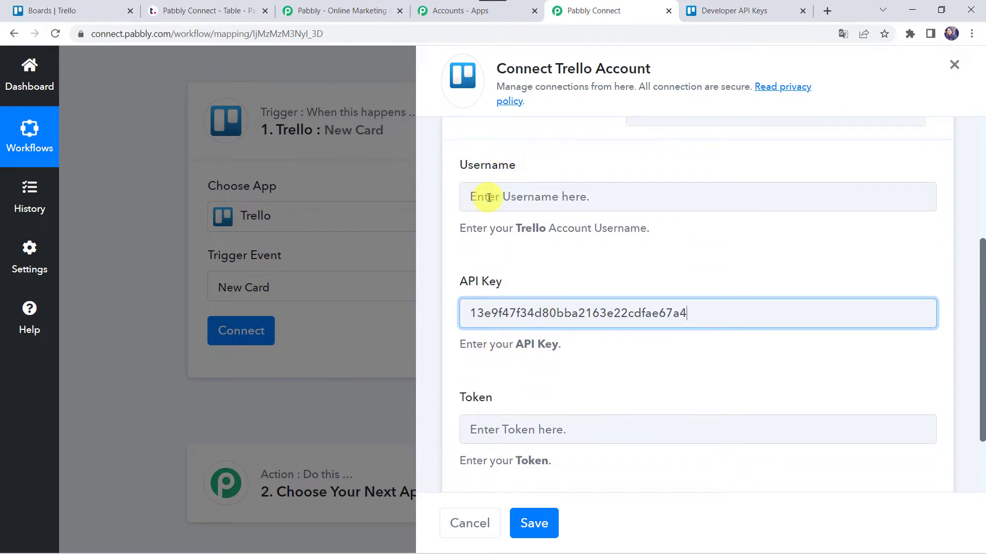
pyautogui.scroll(-1, 487, 430)
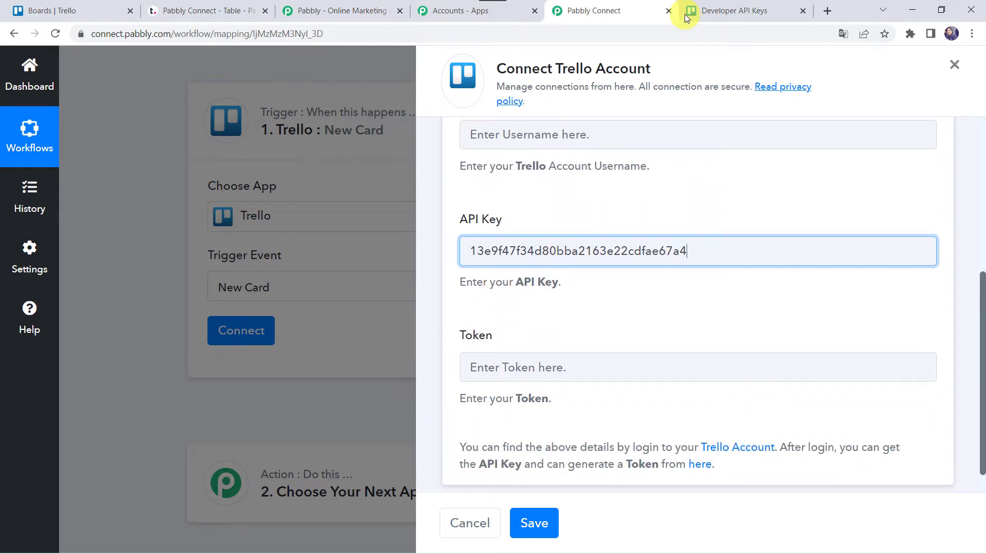
pyautogui.click(730, 12)
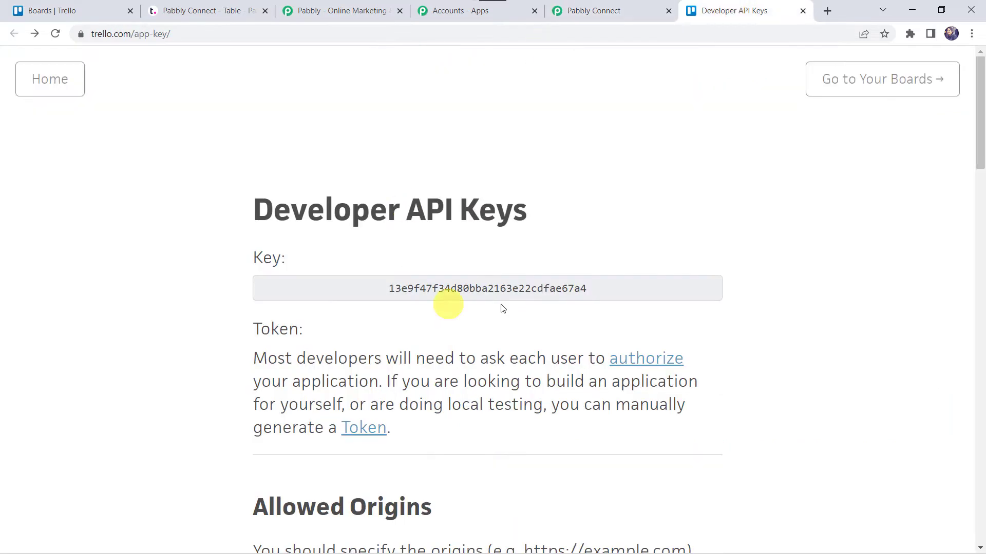
pyautogui.click(366, 433)
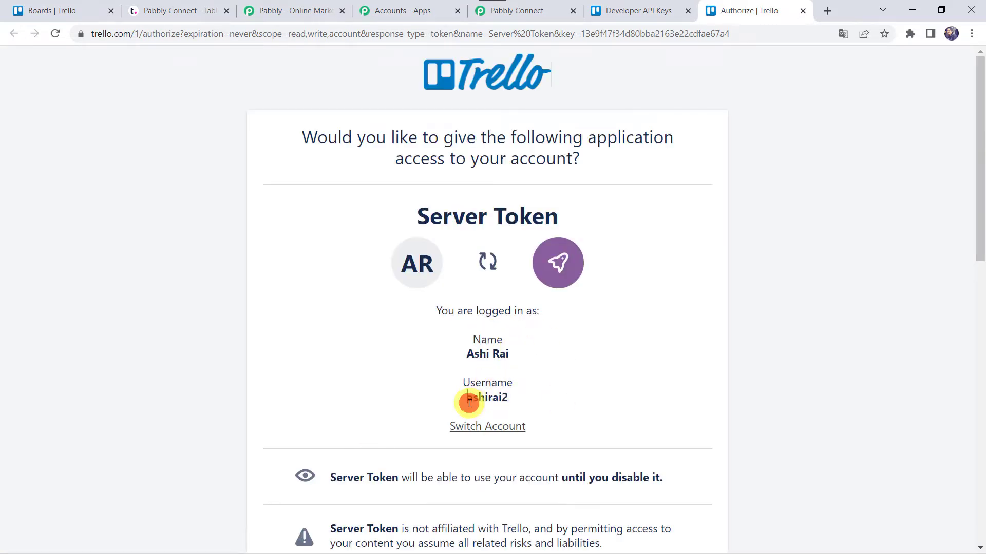
pyautogui.moveTo(467, 403); pyautogui.dragTo(512, 406)
pyautogui.hotkey('ctrl', 'c')
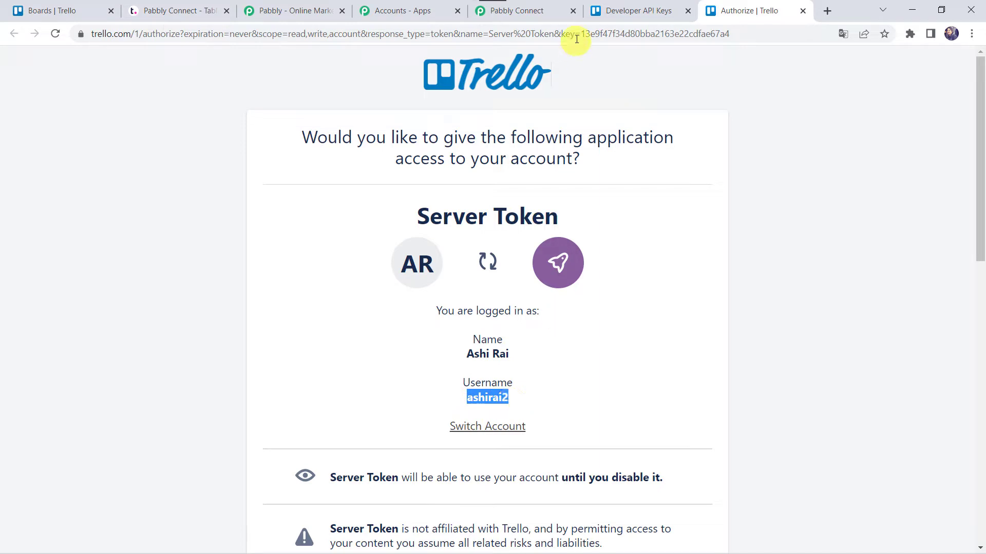
pyautogui.click(527, 9)
pyautogui.scroll(2, 514, 231)
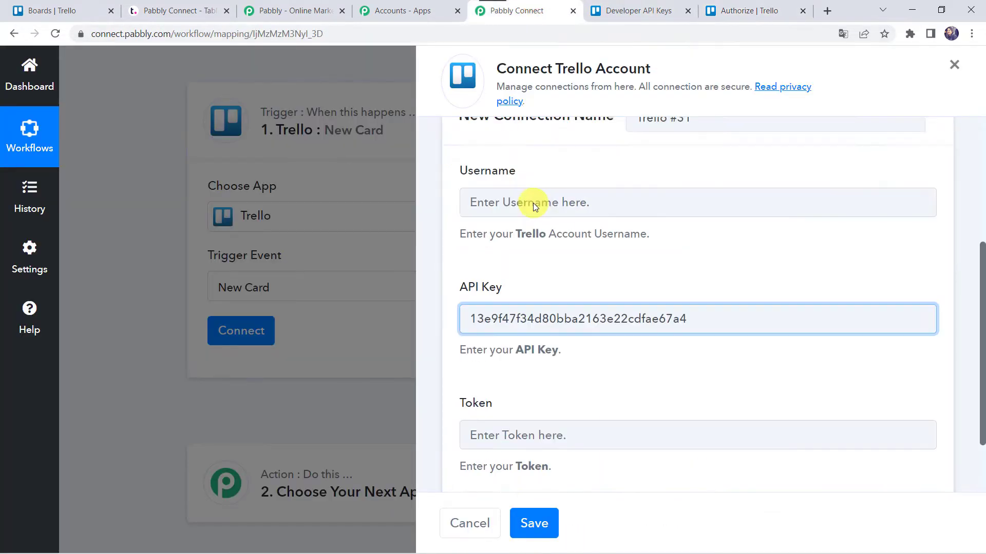
pyautogui.click(509, 224)
pyautogui.hotkey('ctrl', 'v')
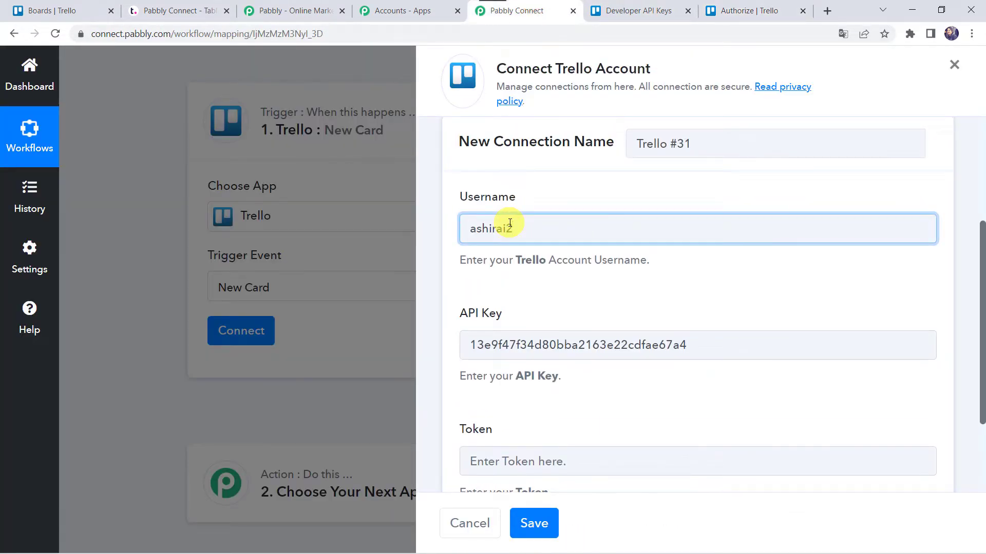
# Return to Trello's authorization page and grant the Server Token access to the account.
pyautogui.click(766, 11)
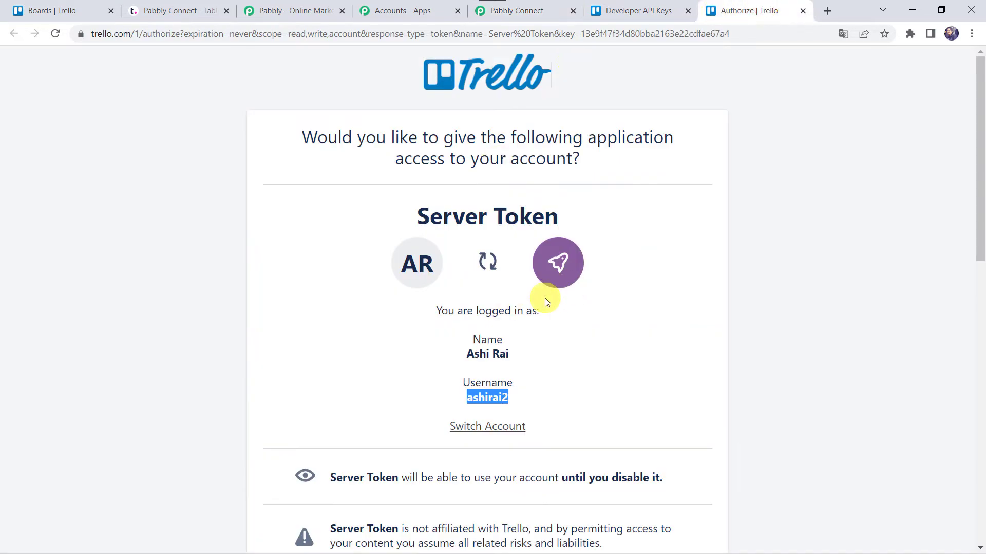
pyautogui.scroll(-3, 544, 298)
pyautogui.scroll(3, 544, 298)
pyautogui.scroll(-8, 544, 298)
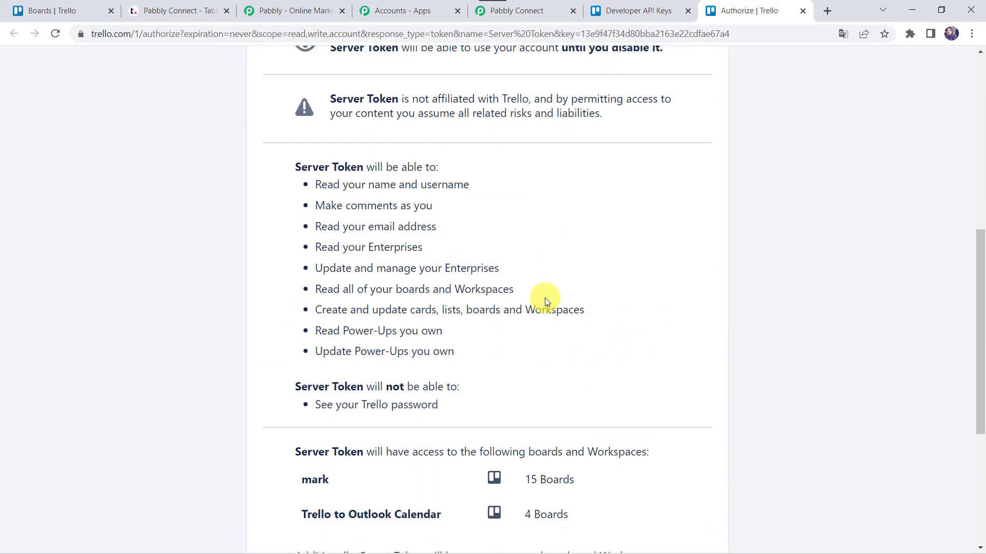
pyautogui.scroll(-5, 546, 301)
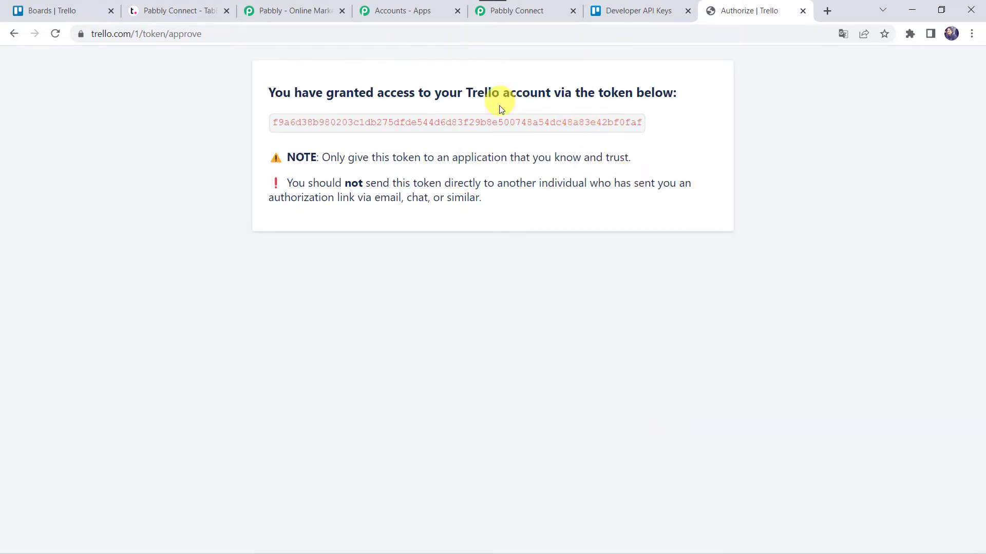
# Copy the generated Trello token into the Token of the new Pabbly Connect connection and save the connection.
pyautogui.doubleClick(505, 121)
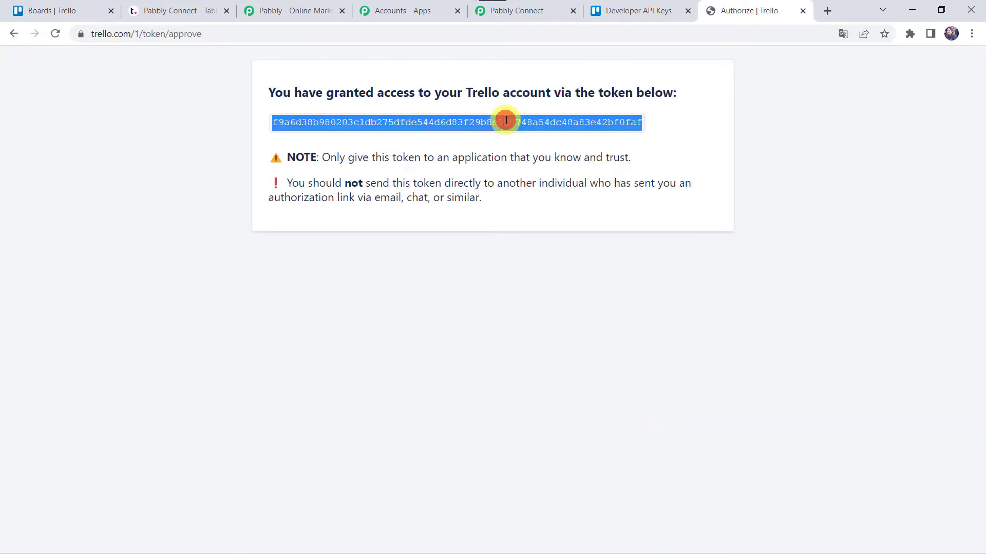
pyautogui.tripleClick(506, 120)
pyautogui.click(506, 120)
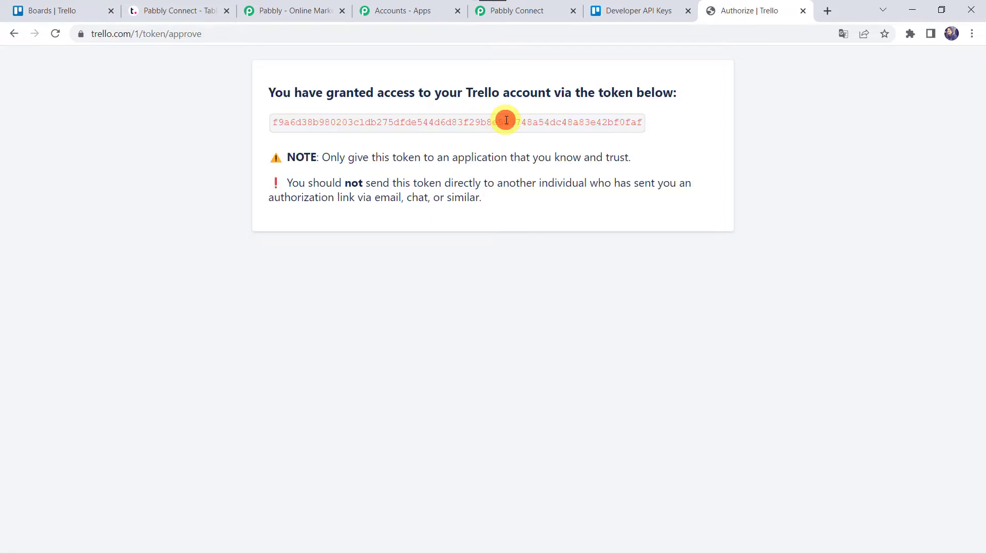
pyautogui.doubleClick(506, 120)
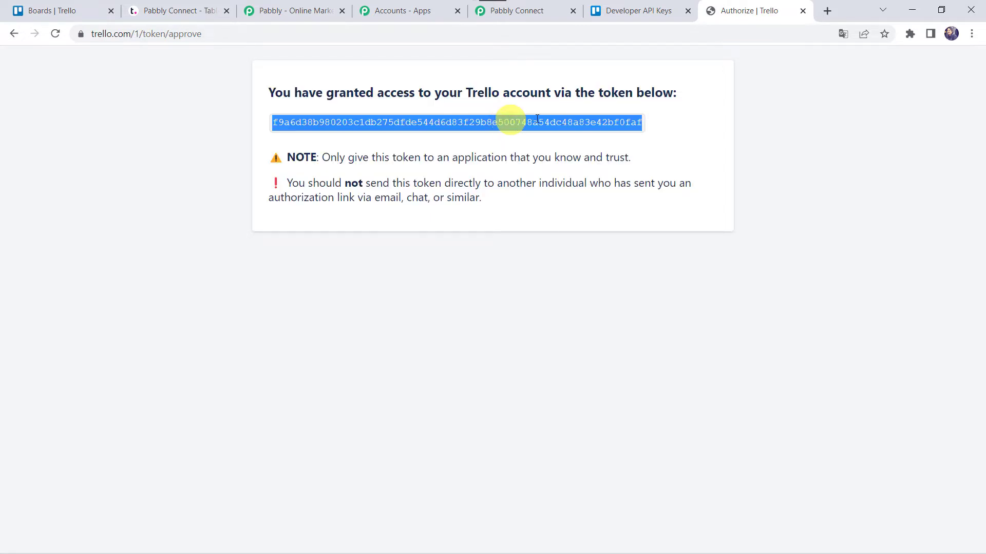
pyautogui.click(544, 11)
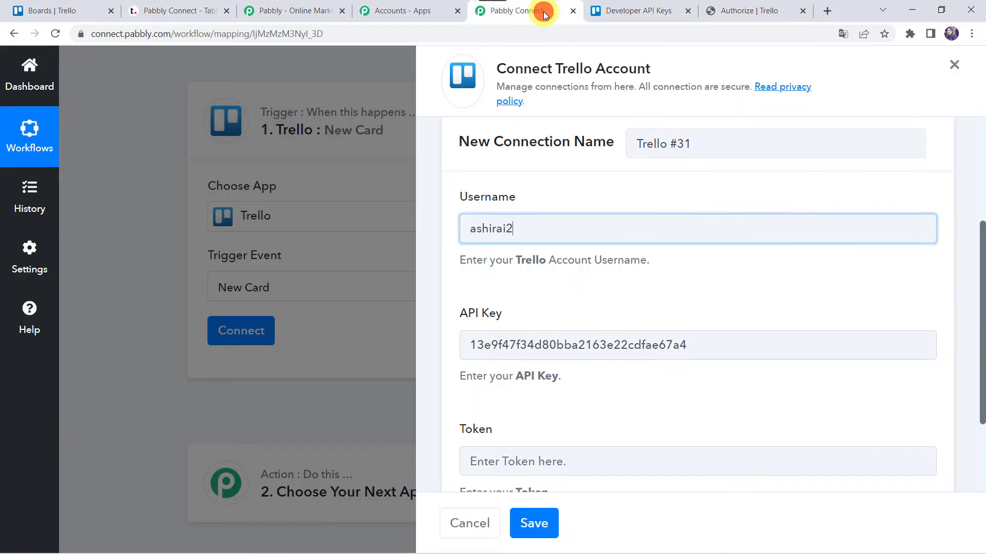
pyautogui.click(489, 461)
pyautogui.hotkey('ctrl', 'v')
pyautogui.scroll(-3, 490, 461)
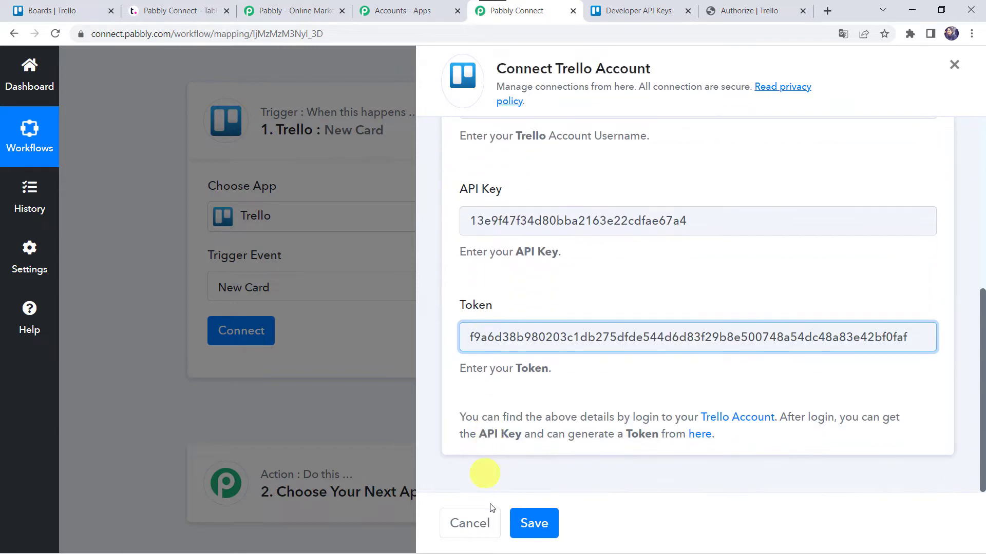
pyautogui.click(536, 523)
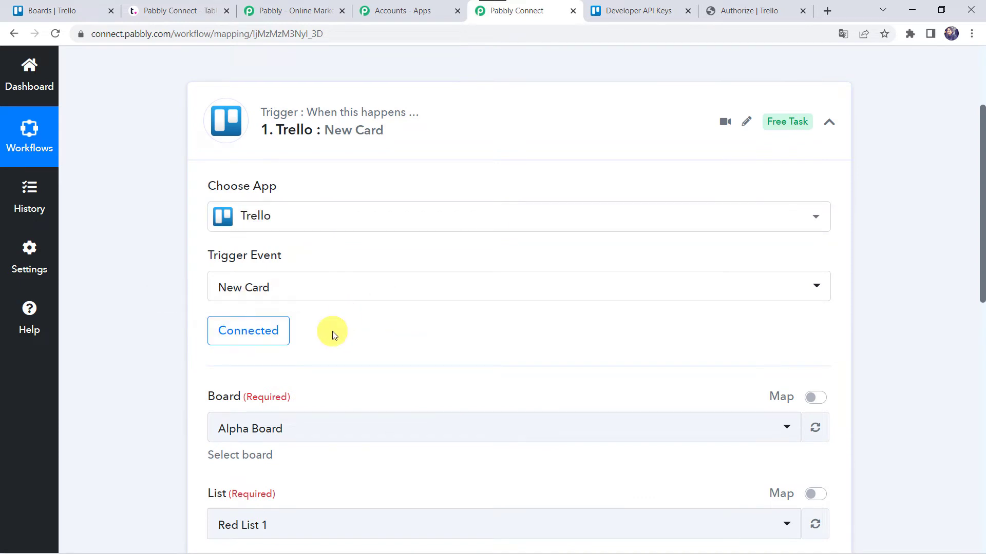
# Open the Teamwork Task's board in Trello for reference and choose Teamwork Task's as the trigger's board in Pabbly Connect.
pyautogui.scroll(-2, 333, 335)
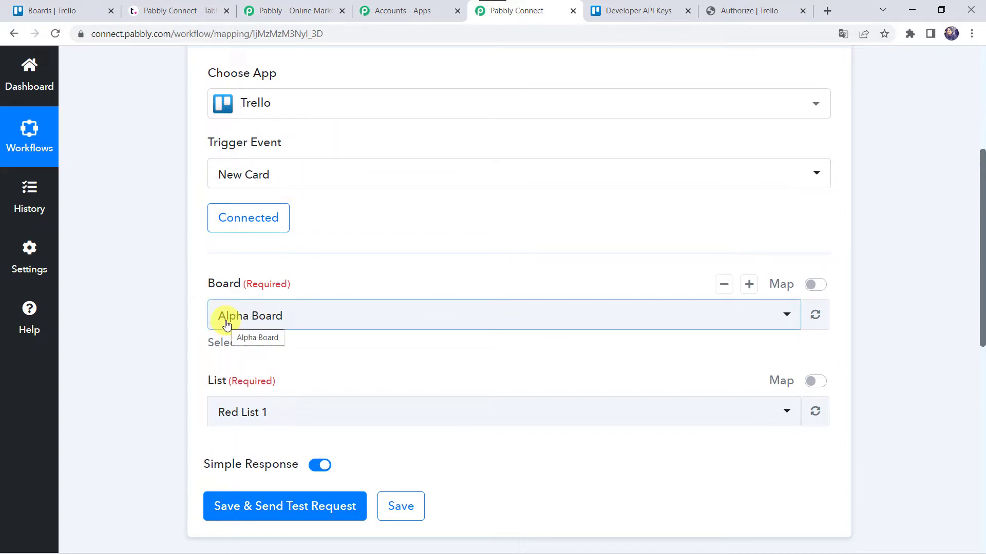
pyautogui.click(259, 320)
pyautogui.click(258, 320)
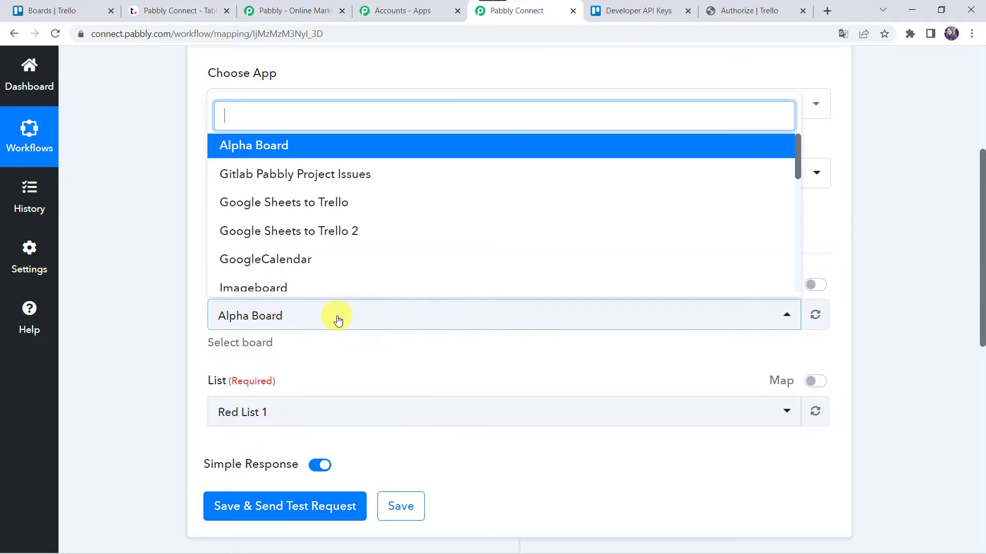
pyautogui.scroll(-2, 298, 248)
pyautogui.scroll(-5, 298, 248)
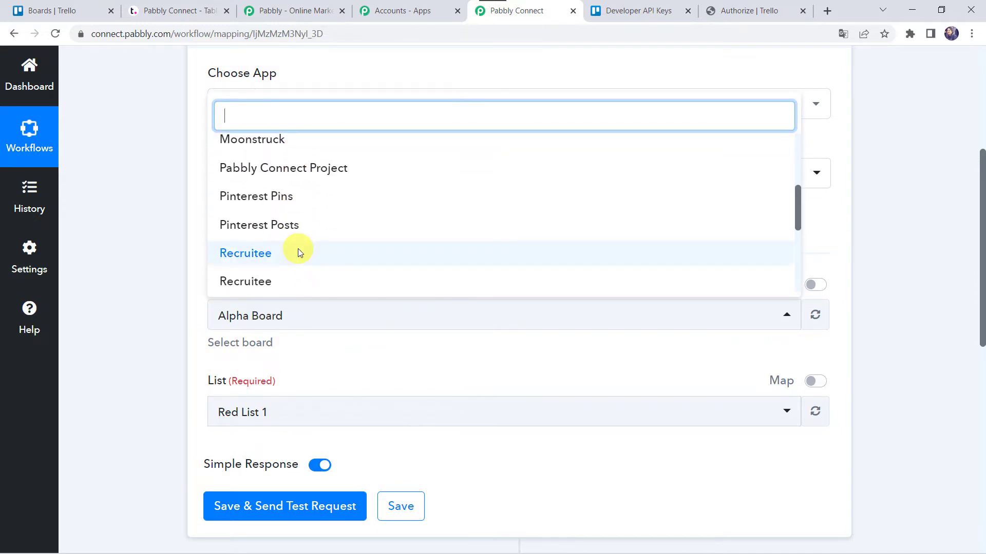
pyautogui.click(57, 7)
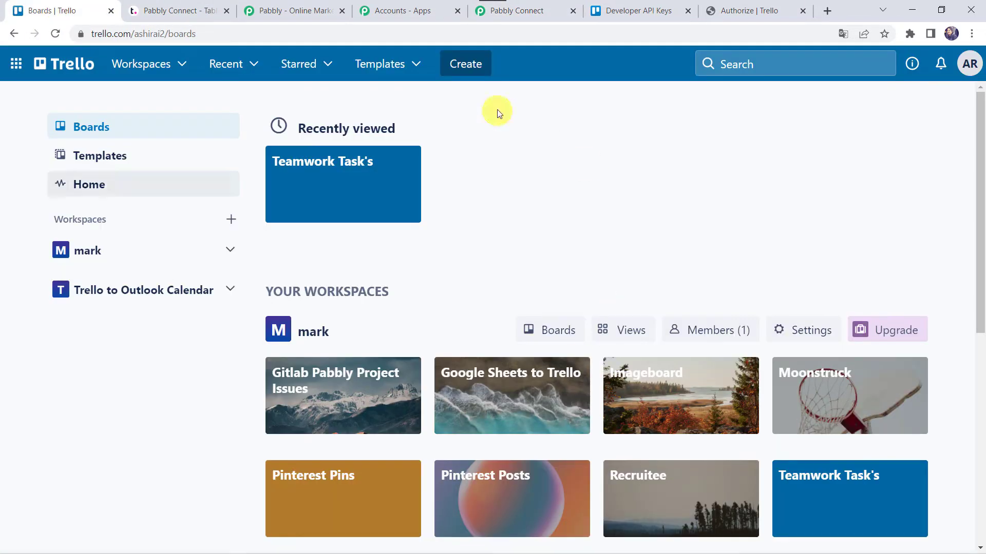
pyautogui.scroll(-1, 482, 290)
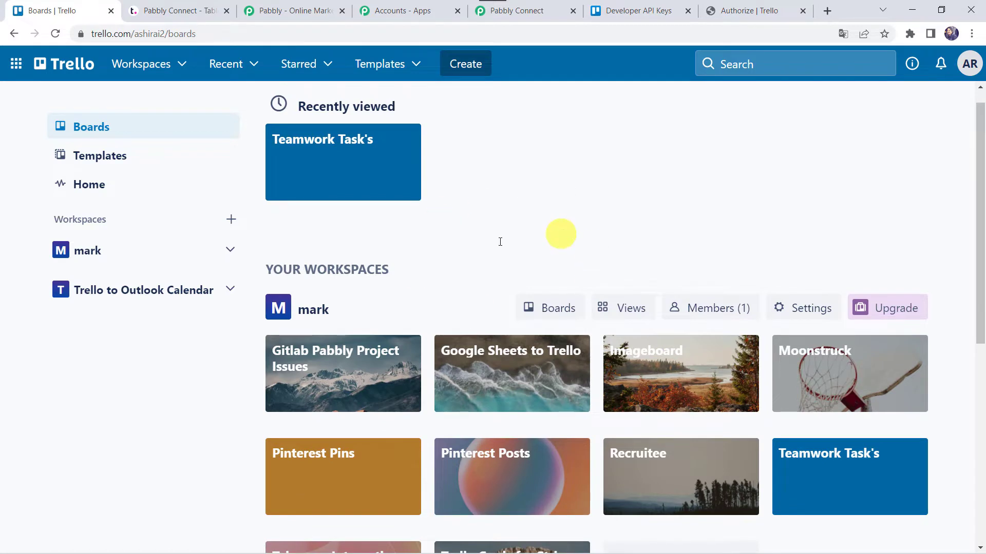
pyautogui.scroll(-4, 489, 247)
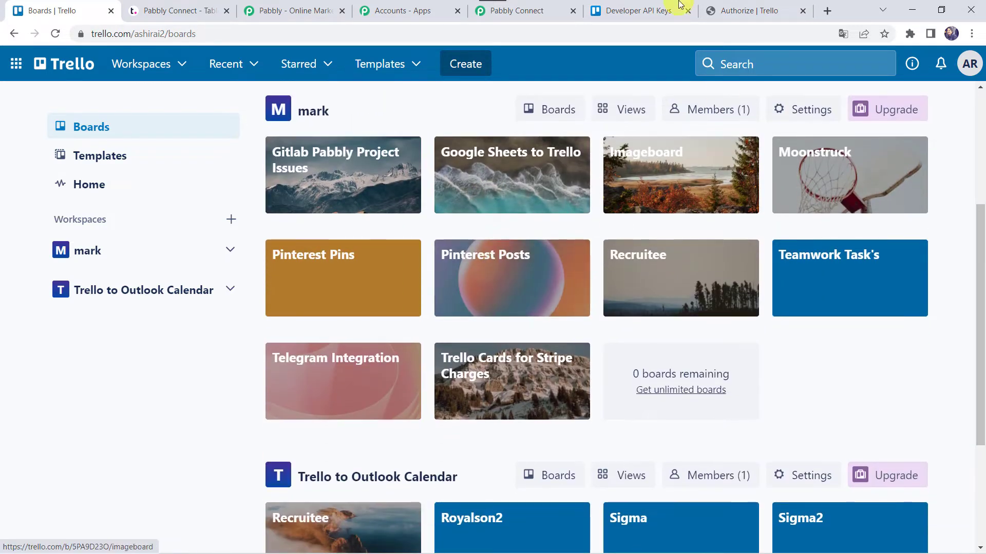
pyautogui.click(540, 16)
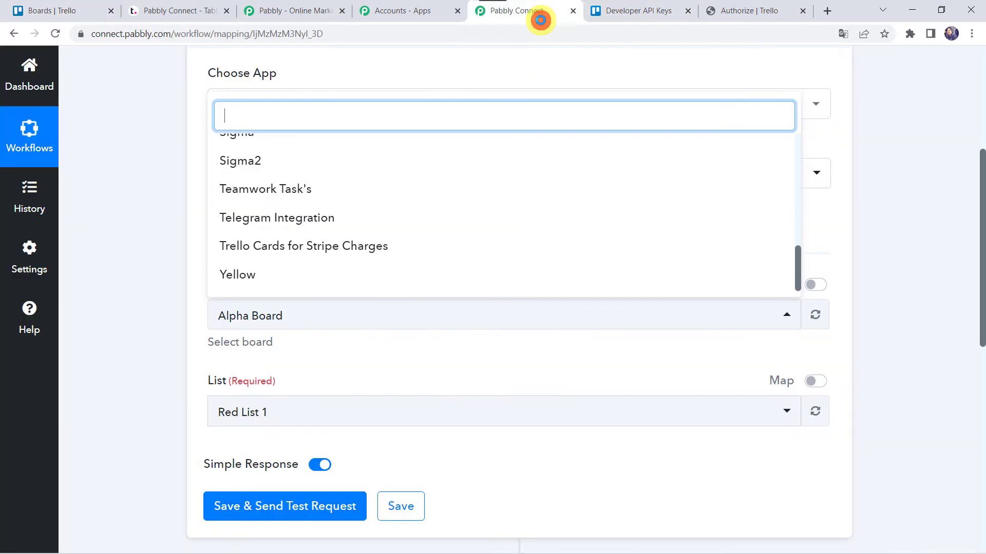
pyautogui.click(91, 14)
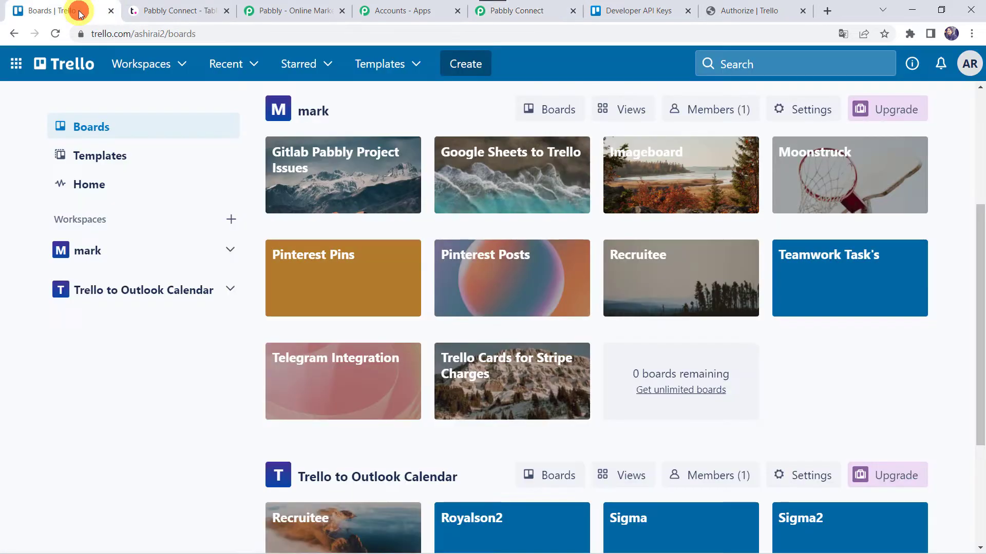
pyautogui.click(842, 290)
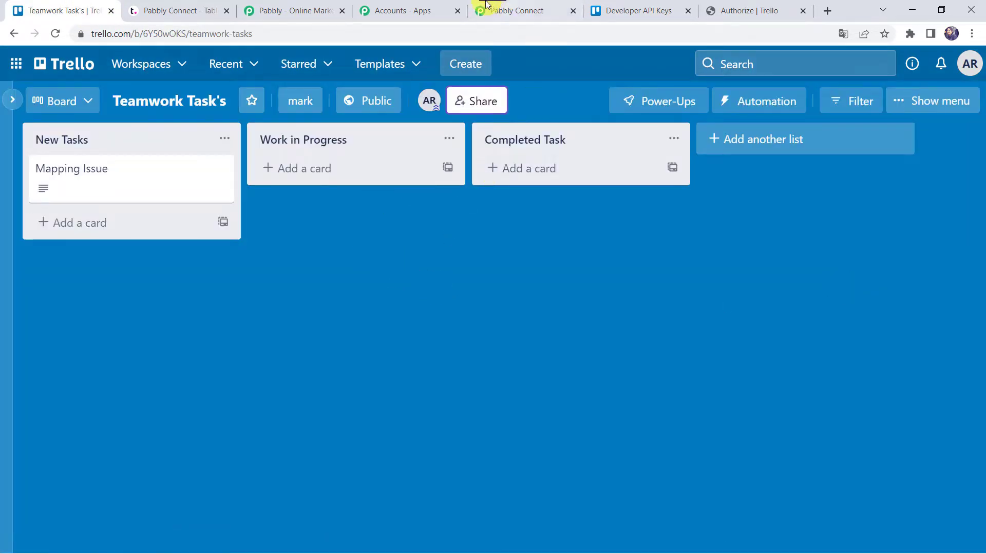
pyautogui.click(528, 8)
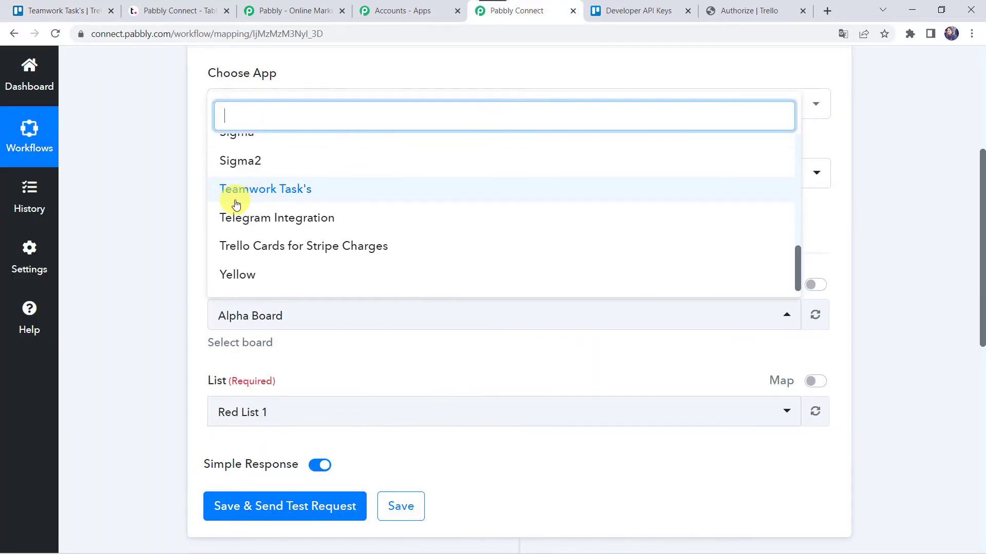
pyautogui.click(308, 190)
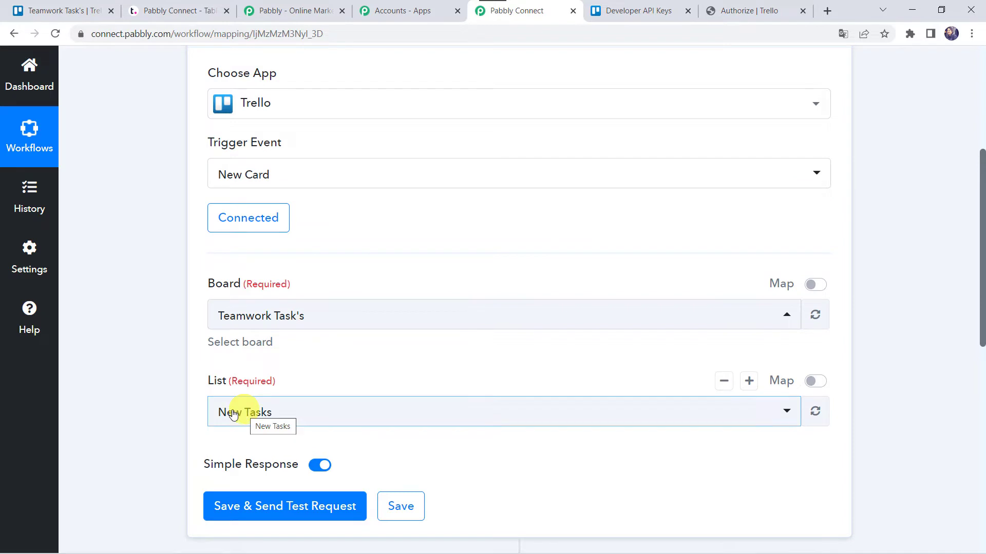
# Check the board's lists in Trello, choose New Tasks as the trigger's list, and save and send a test request.
pyautogui.click(72, 8)
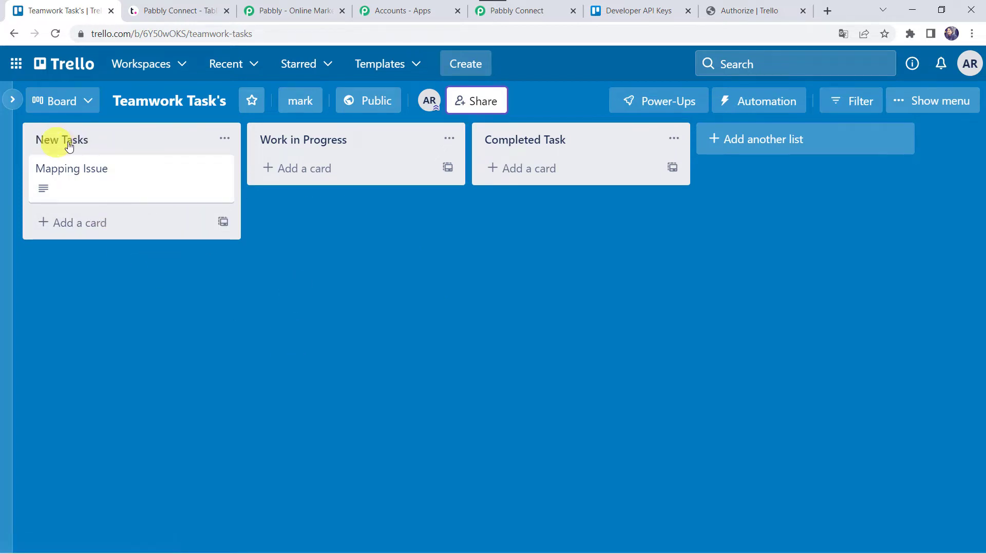
pyautogui.click(538, 13)
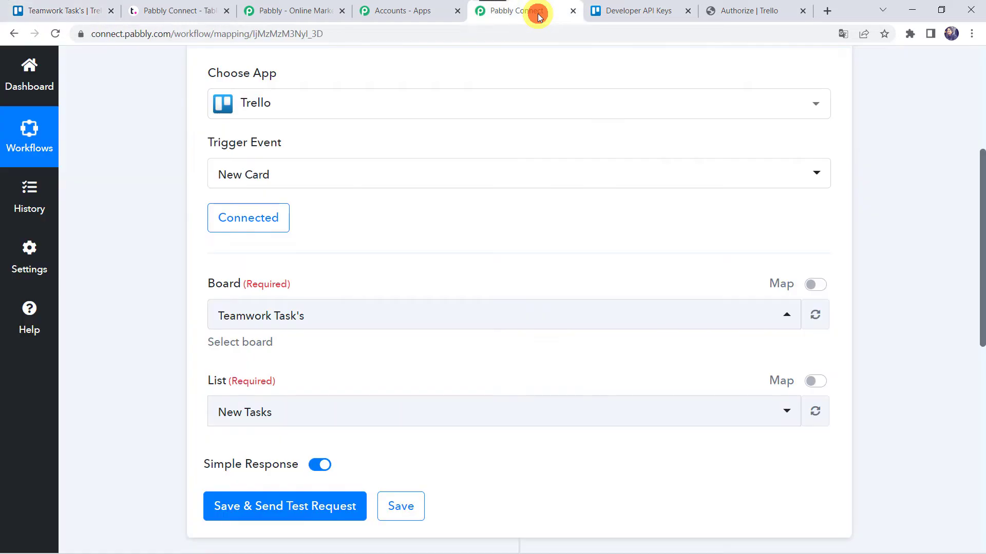
pyautogui.click(255, 414)
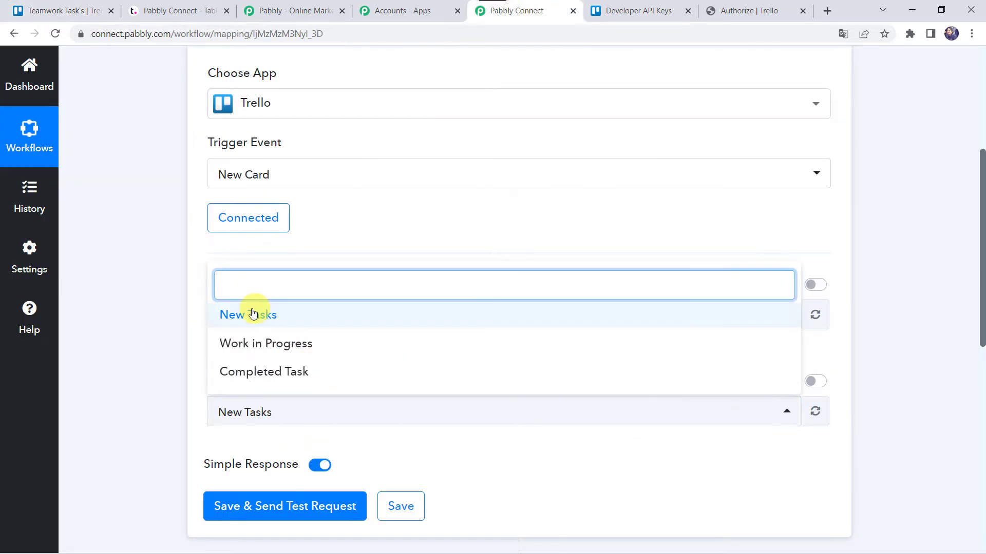
pyautogui.click(237, 312)
pyautogui.scroll(-2, 246, 334)
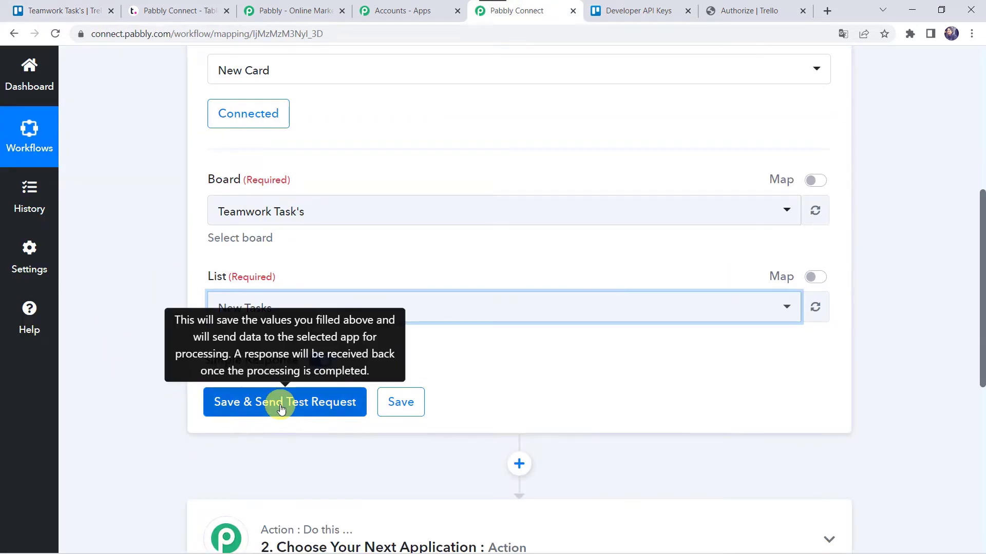
pyautogui.click(280, 406)
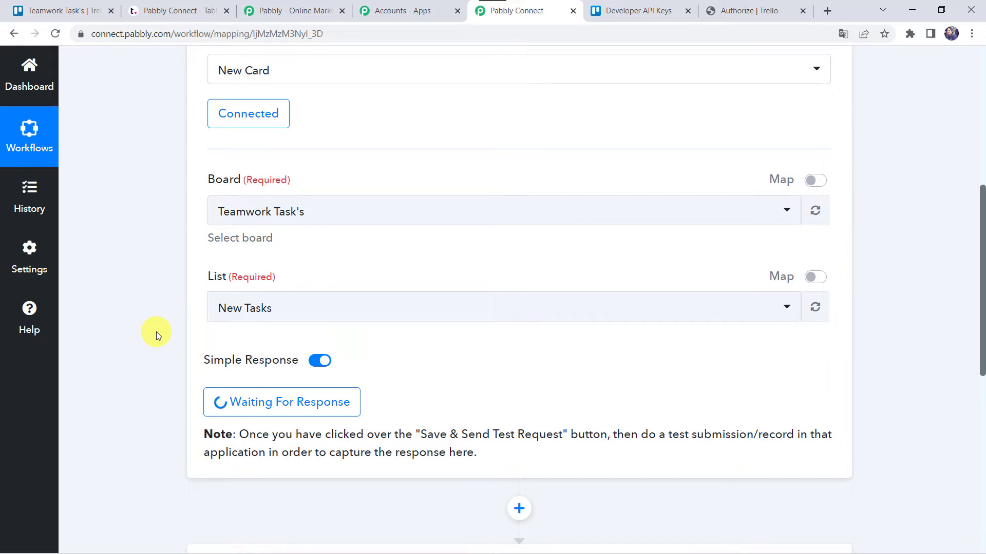
# Switch to the Teamwork Task's board in Trello and add a card titled "Ecwid Trigger Issue" to the New Tasks list.
pyautogui.click(53, 8)
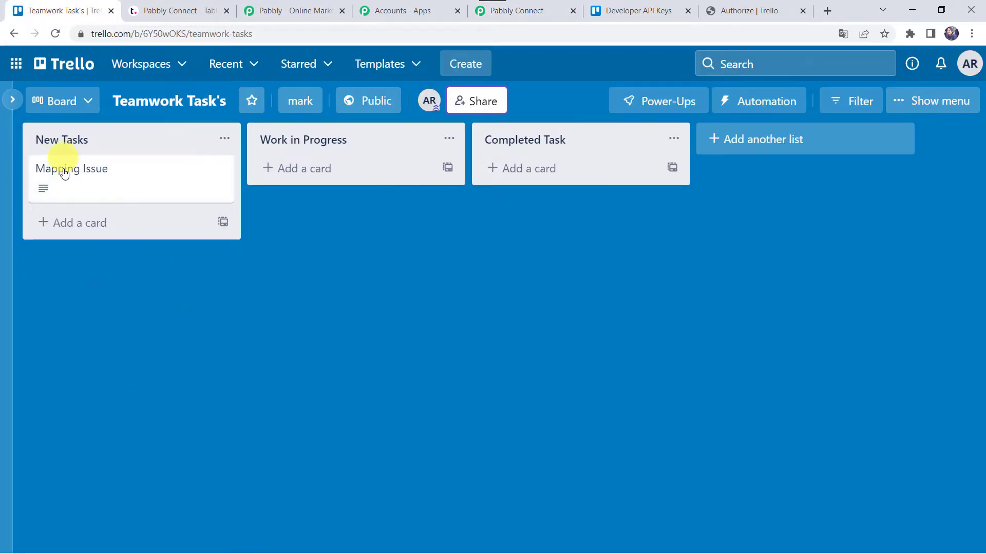
pyautogui.click(45, 224)
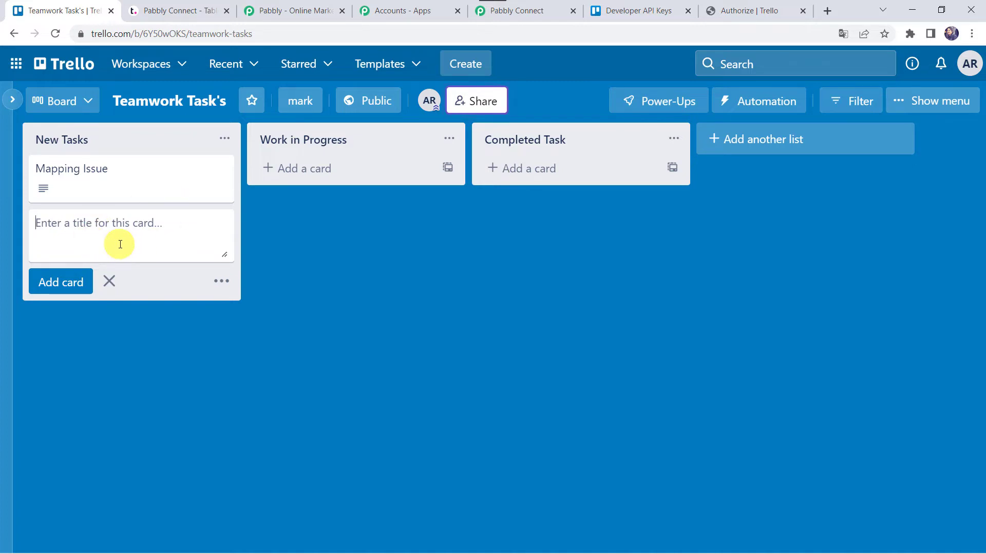
pyautogui.click(120, 244)
pyautogui.write('Ecwid')
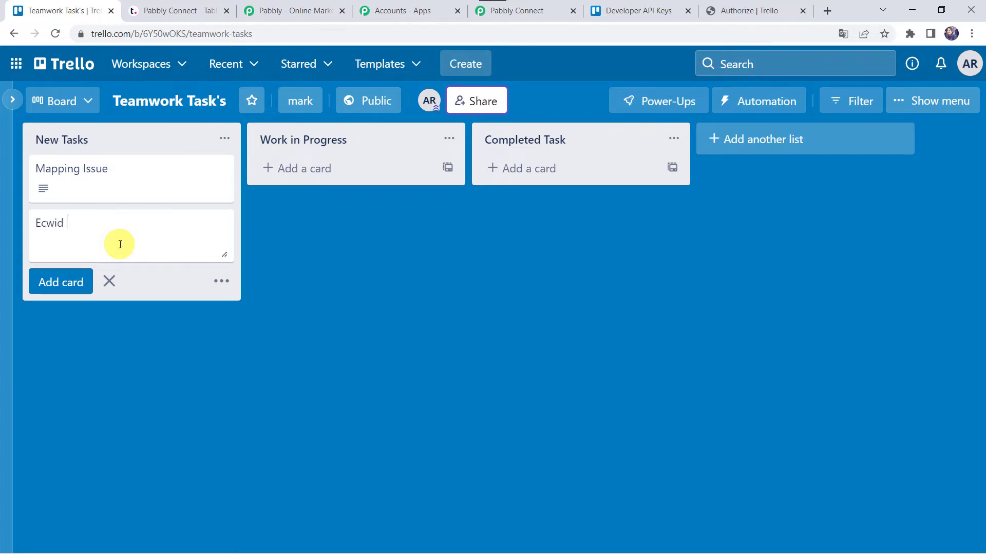
pyautogui.write(' Trigger Issue')
pyautogui.click(65, 282)
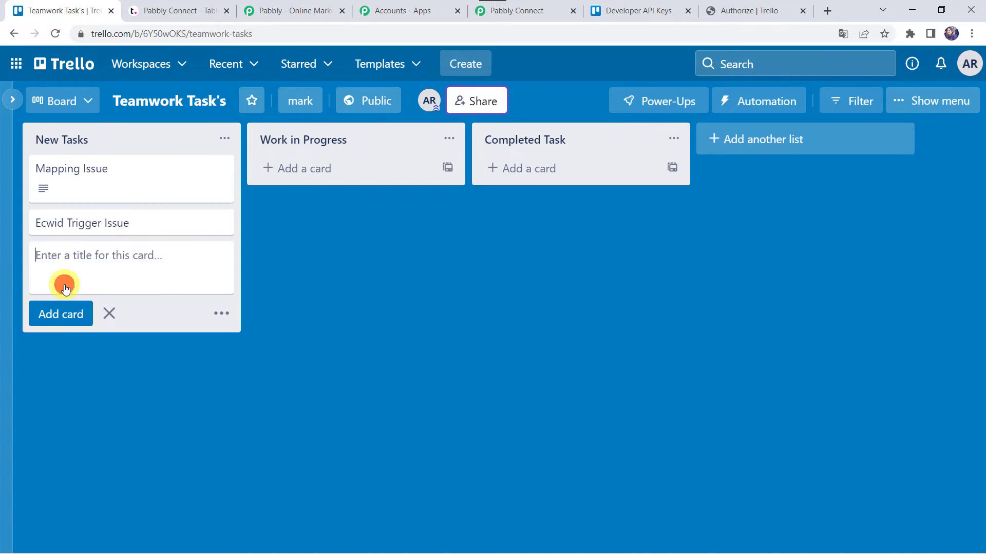
pyautogui.click(303, 309)
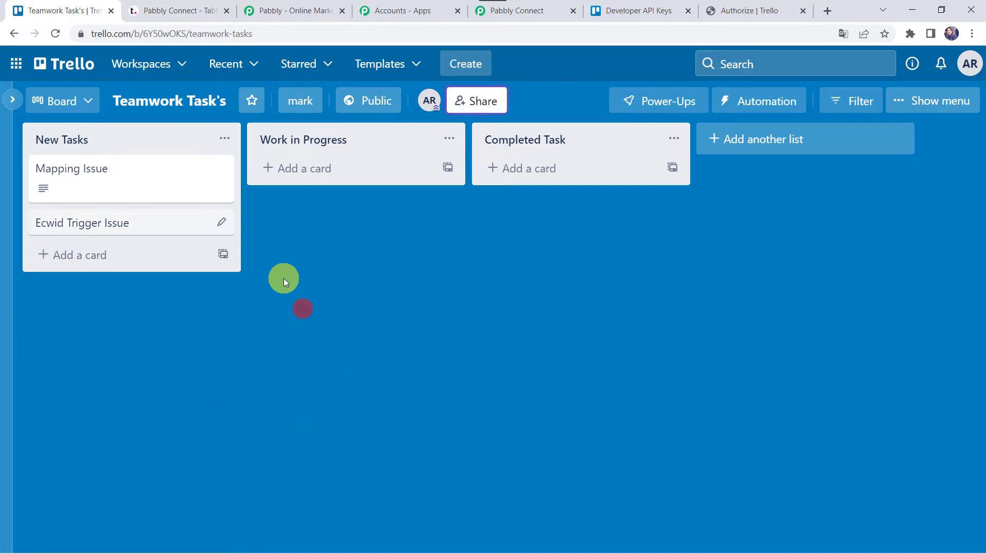
# Return to Pabbly Connect and examine the trigger's received response for the new card's name, list and board data.
pyautogui.click(528, 15)
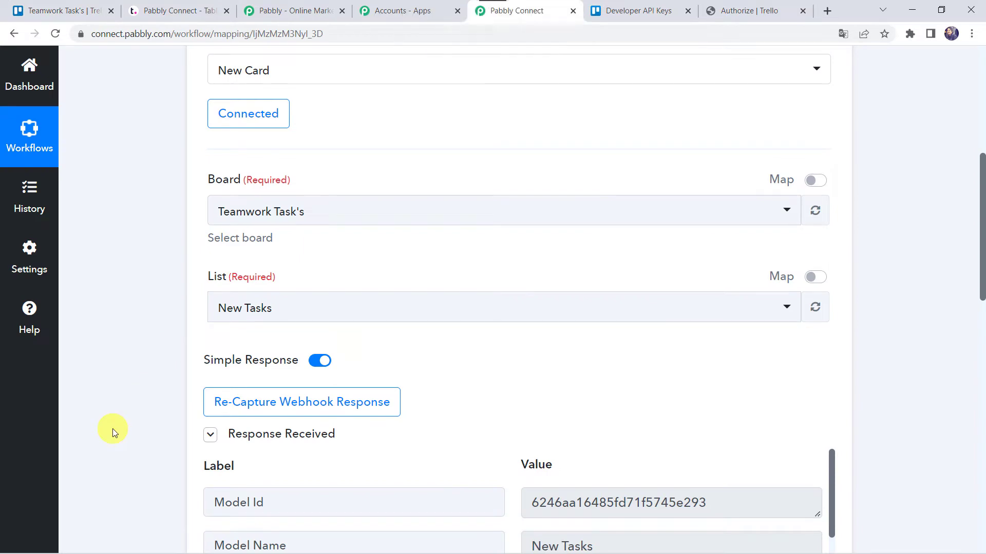
pyautogui.scroll(-1, 113, 429)
pyautogui.scroll(-2, 112, 429)
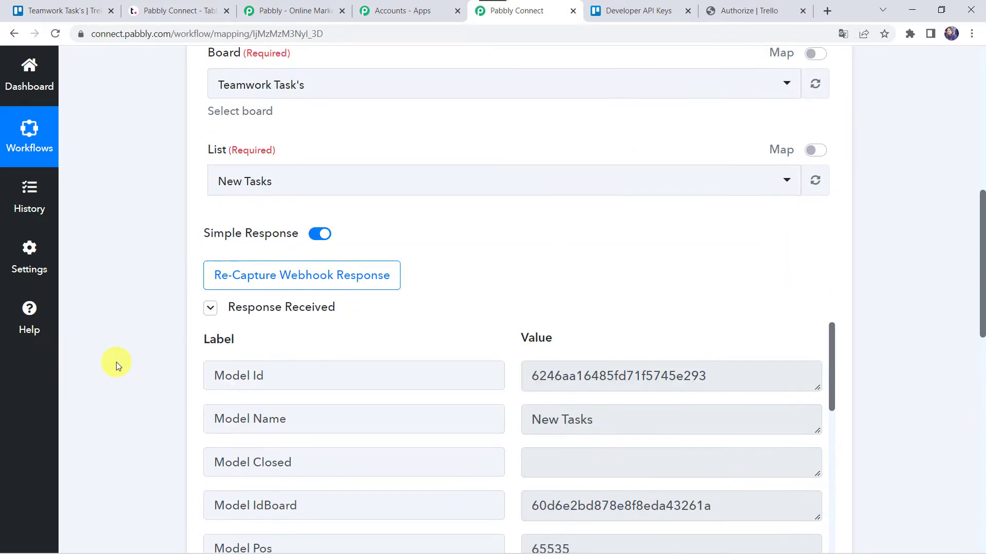
pyautogui.scroll(-4, 115, 363)
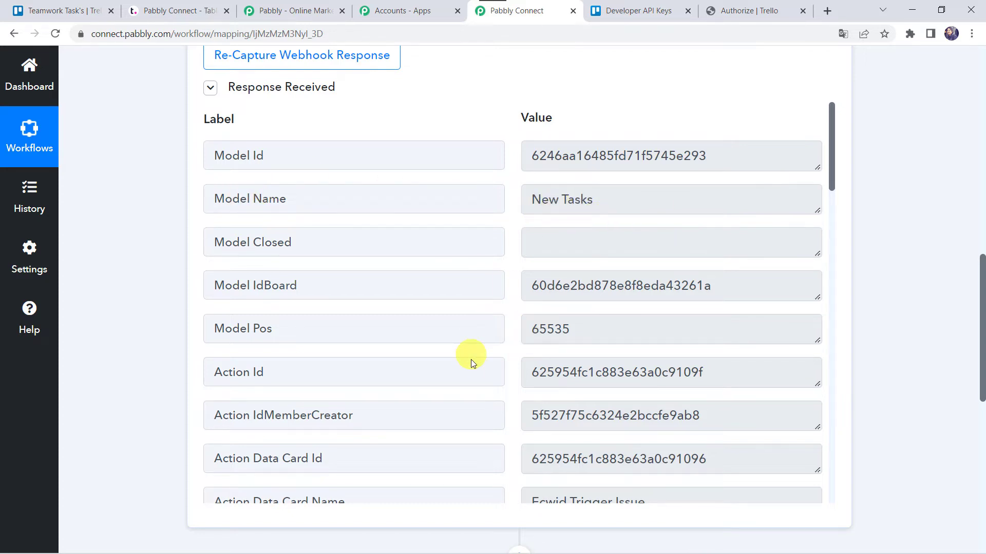
pyautogui.scroll(-7, 471, 359)
pyautogui.scroll(-1, 470, 359)
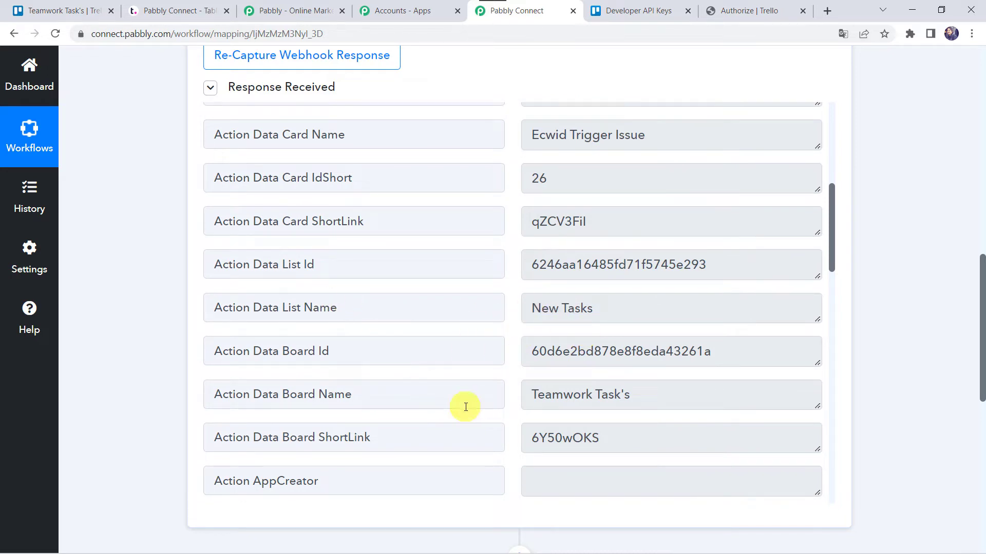
pyautogui.scroll(-9, 432, 323)
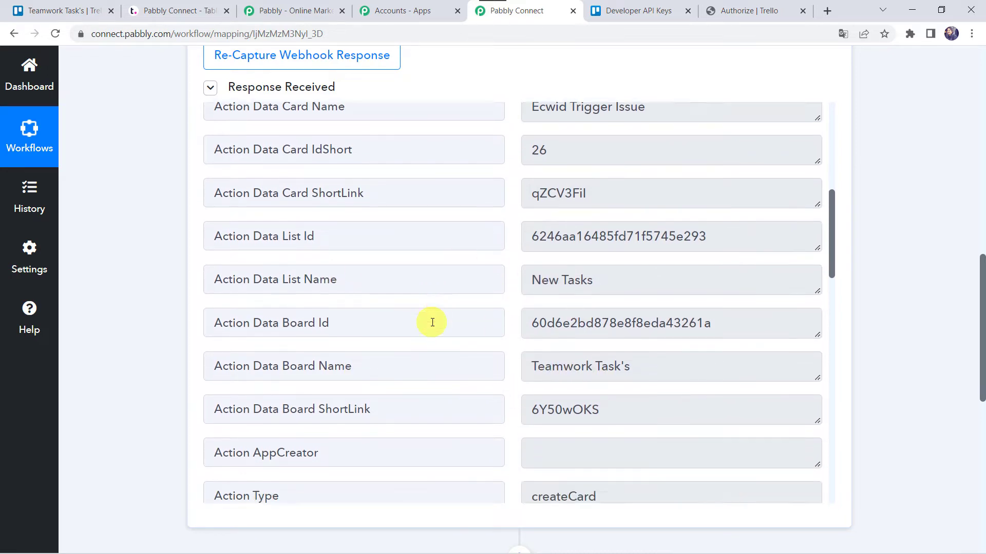
# Examine the remaining fields of the trigger's received response, through the display entities and member creator data.
pyautogui.scroll(-3, 432, 323)
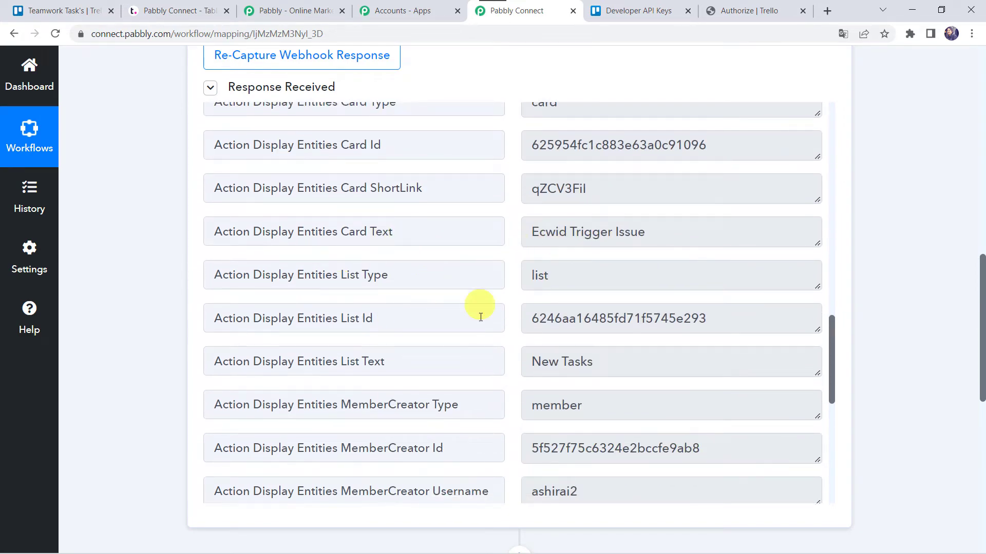
pyautogui.scroll(-7, 481, 326)
pyautogui.scroll(-5, 481, 326)
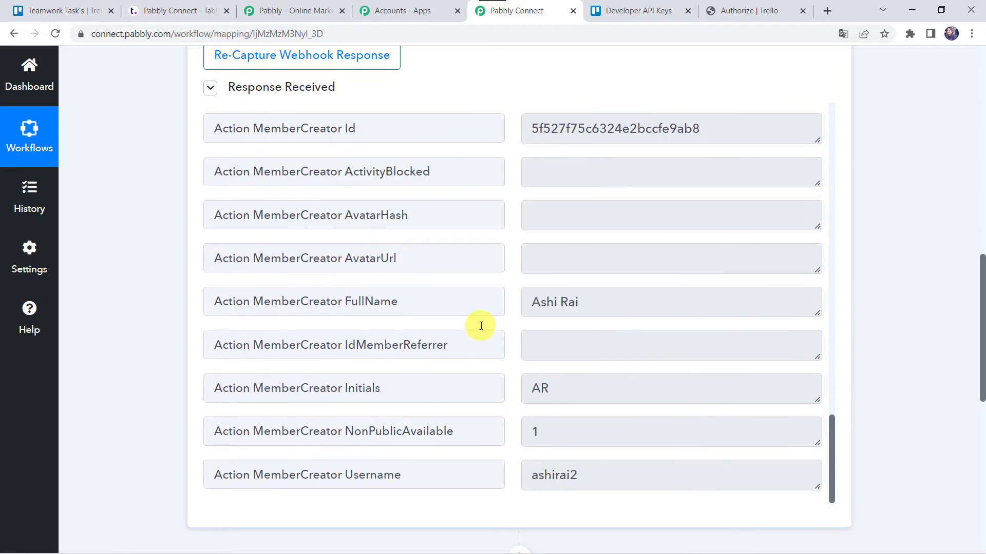
pyautogui.scroll(10, 481, 326)
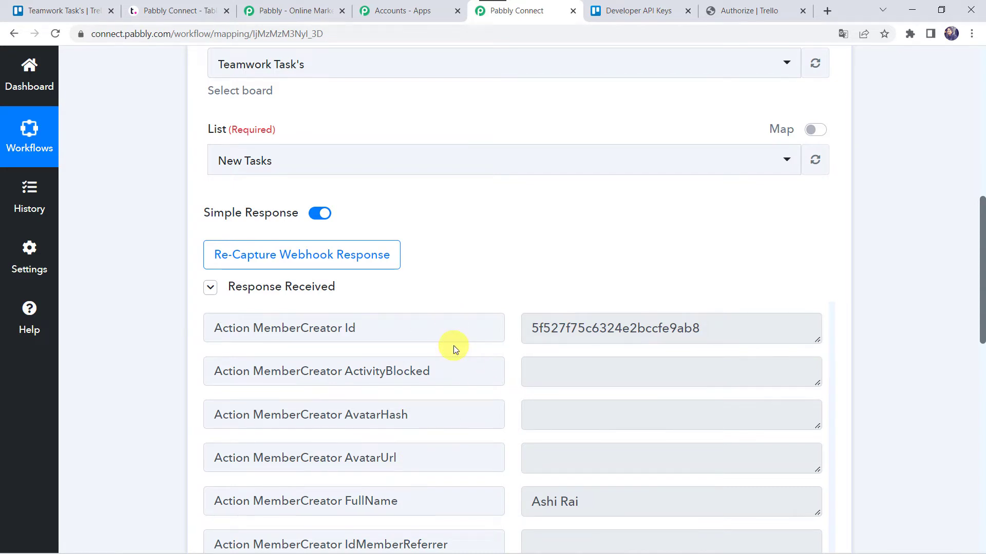
pyautogui.scroll(-5, 454, 346)
# Switch to the Trello board and save the description "Ecwid Trigger Issue not capturing the response" on the Ecwid Trigger Issue card.
pyautogui.click(67, 10)
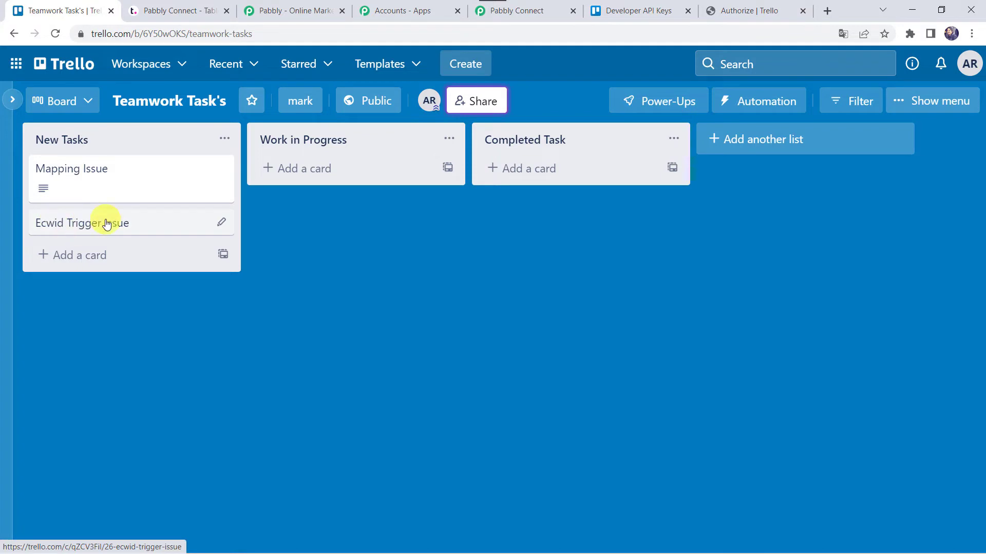
pyautogui.click(161, 230)
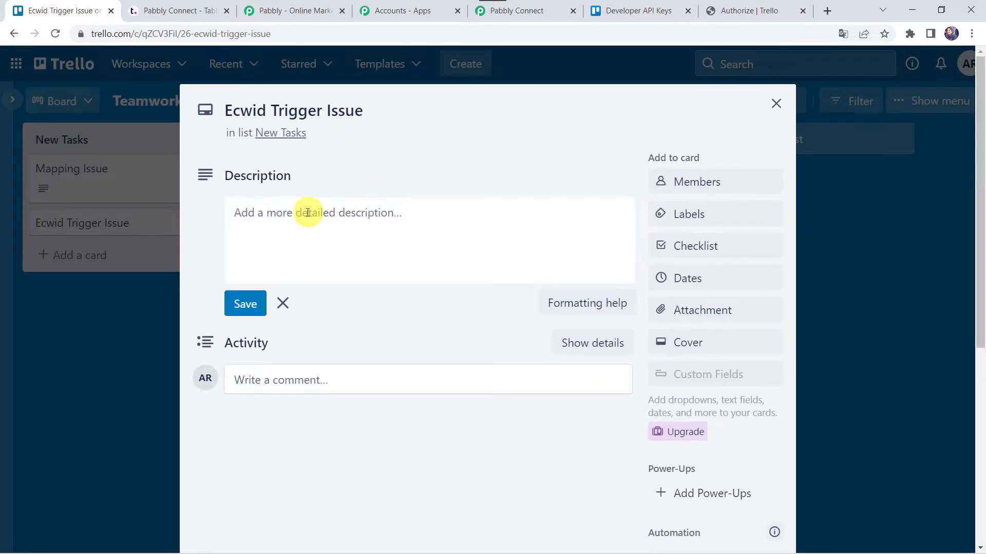
pyautogui.click(306, 213)
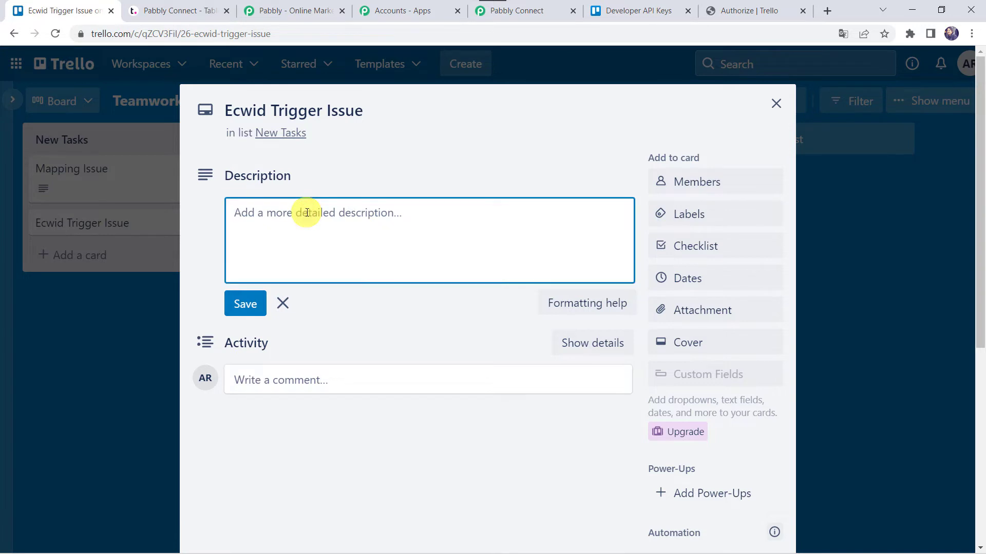
pyautogui.write('E')
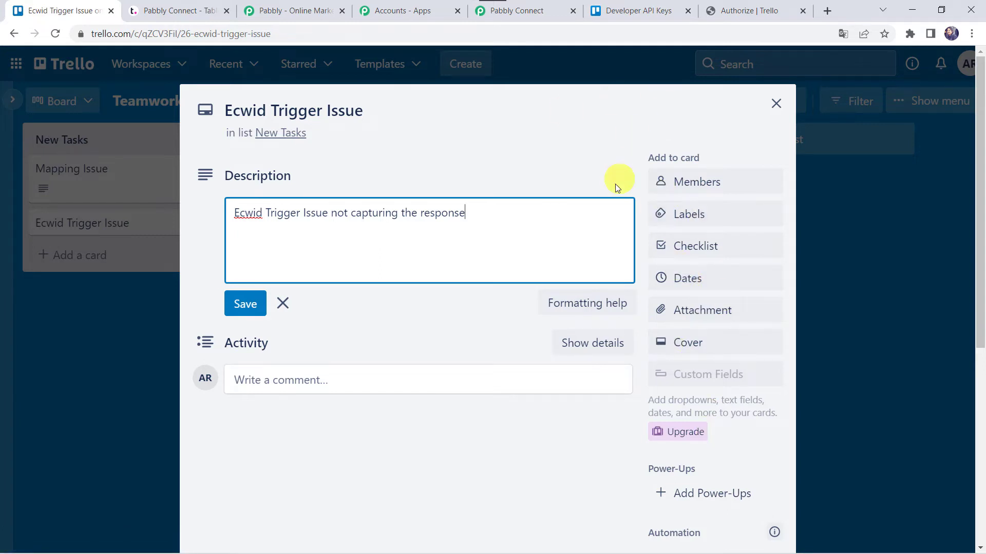
pyautogui.click(239, 305)
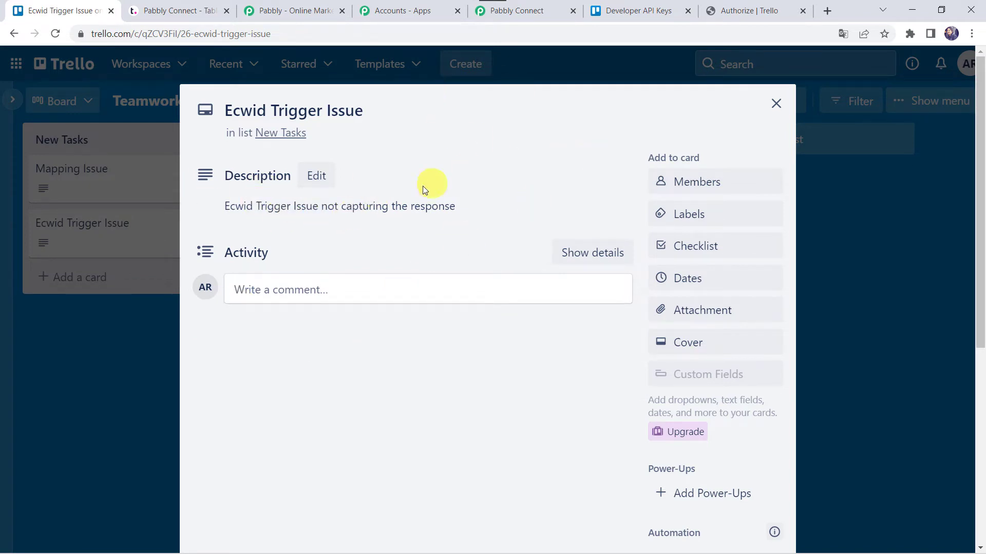
pyautogui.click(776, 103)
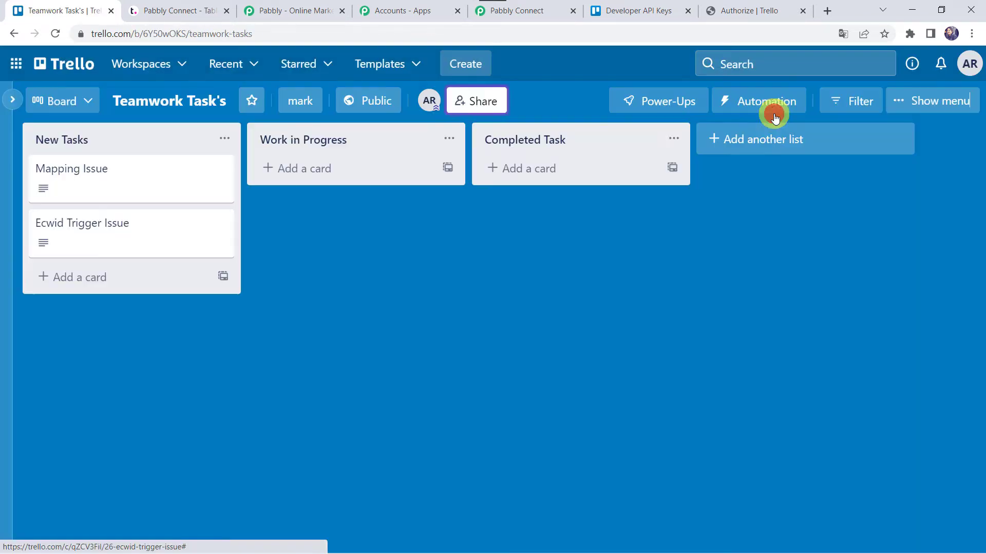
# Return to Pabbly Connect and choose Delay by Pabbly as the app for the workflow's second step.
pyautogui.click(528, 14)
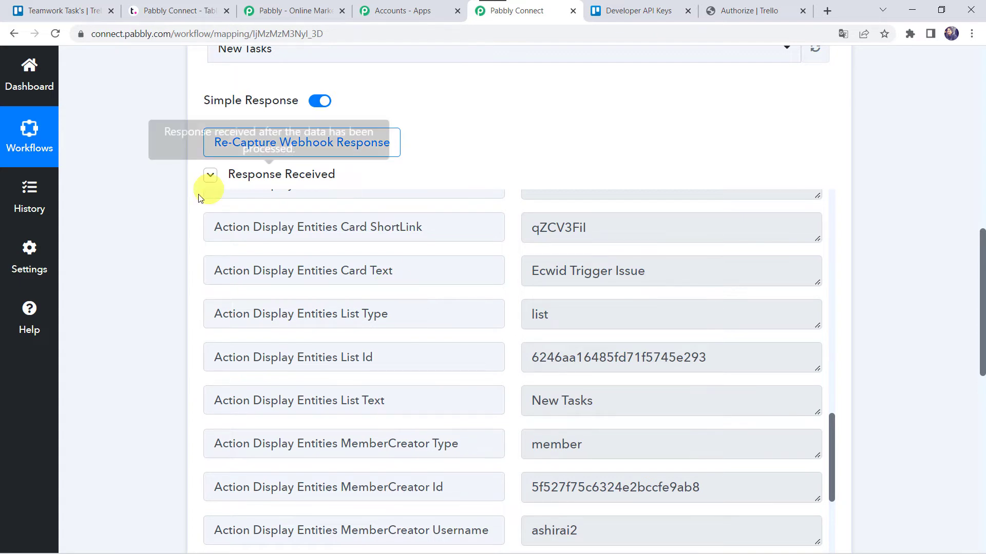
pyautogui.scroll(-10, 143, 374)
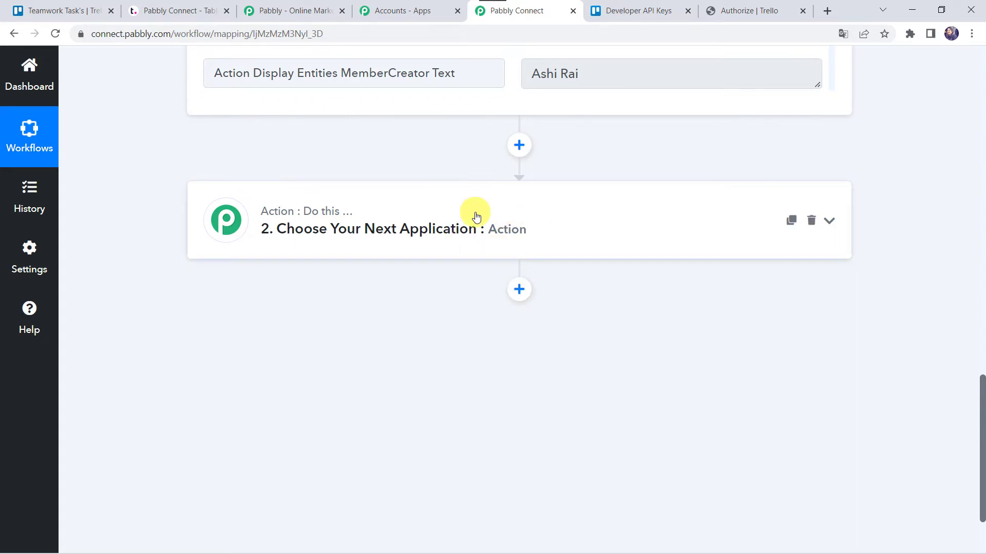
pyautogui.click(512, 224)
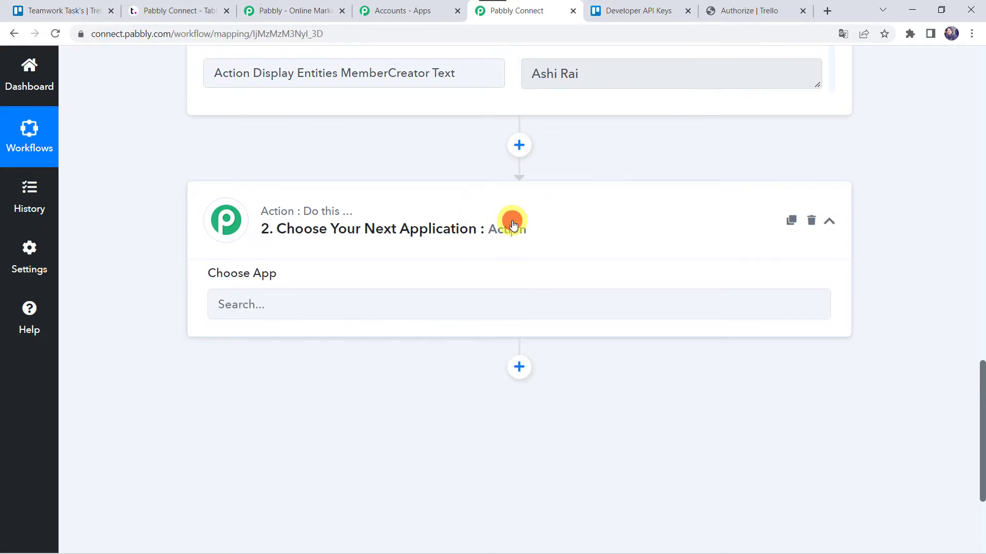
pyautogui.scroll(-1, 512, 224)
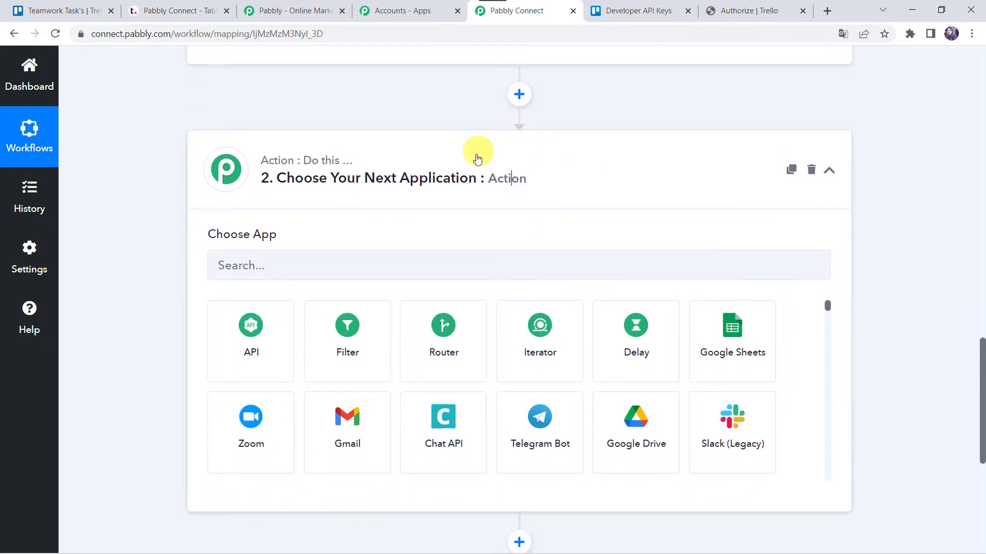
pyautogui.click(287, 263)
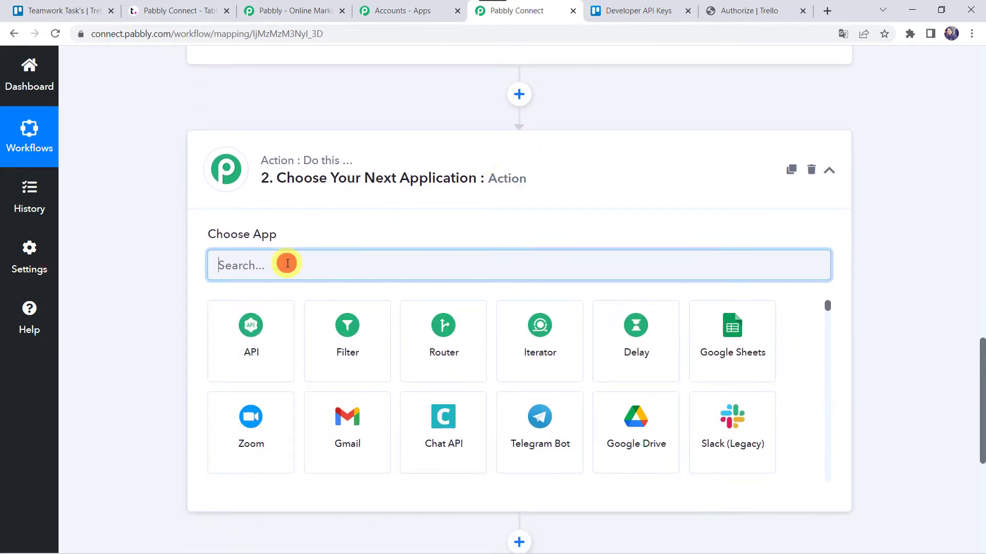
pyautogui.write('Delay')
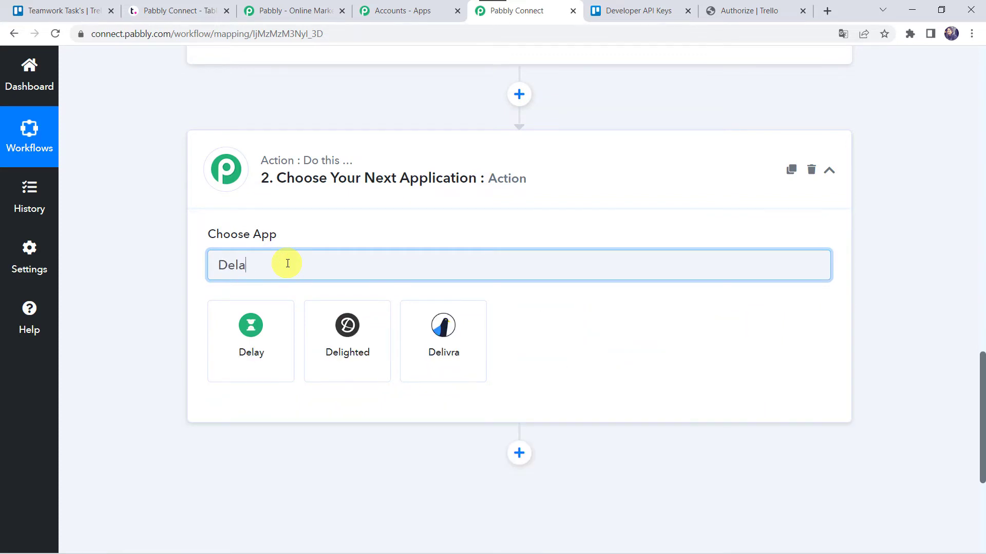
pyautogui.click(245, 366)
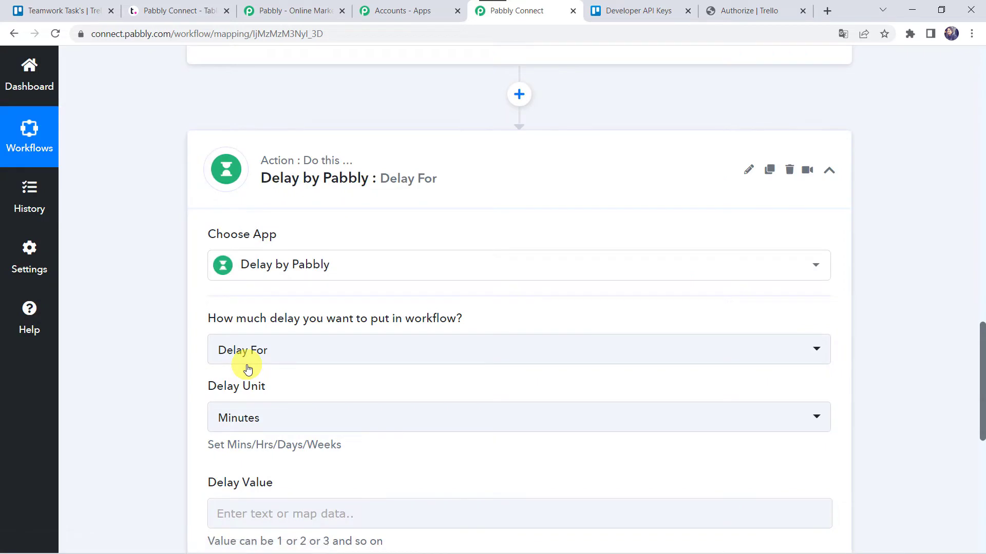
# Configure the delay as Delay For 2 minutes, then save it and send a test request.
pyautogui.scroll(-2, 190, 318)
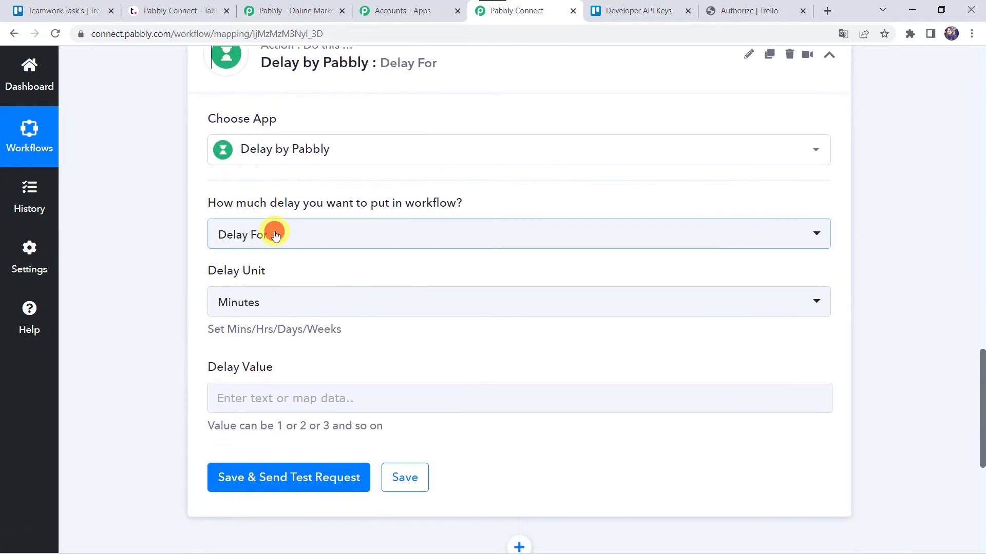
pyautogui.click(271, 233)
pyautogui.click(263, 307)
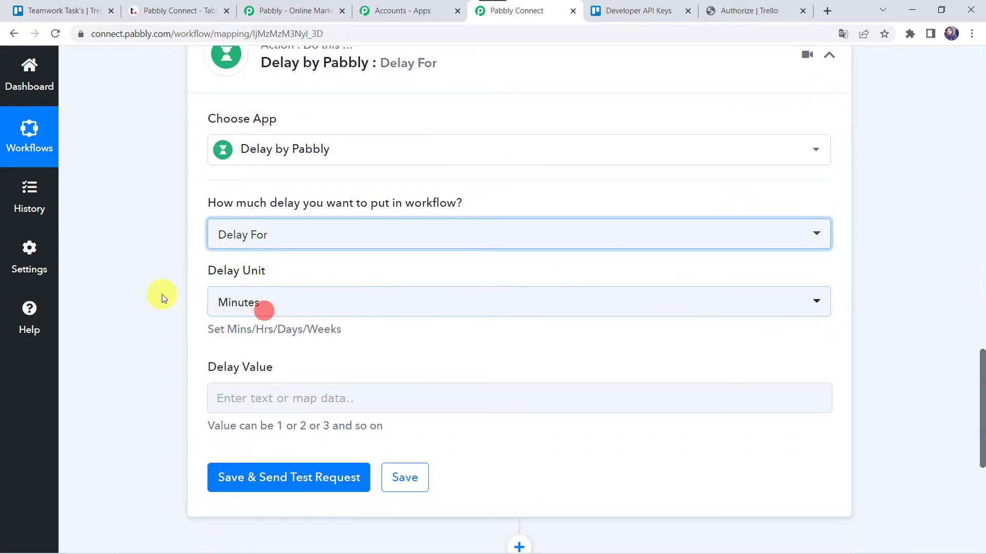
pyautogui.click(162, 294)
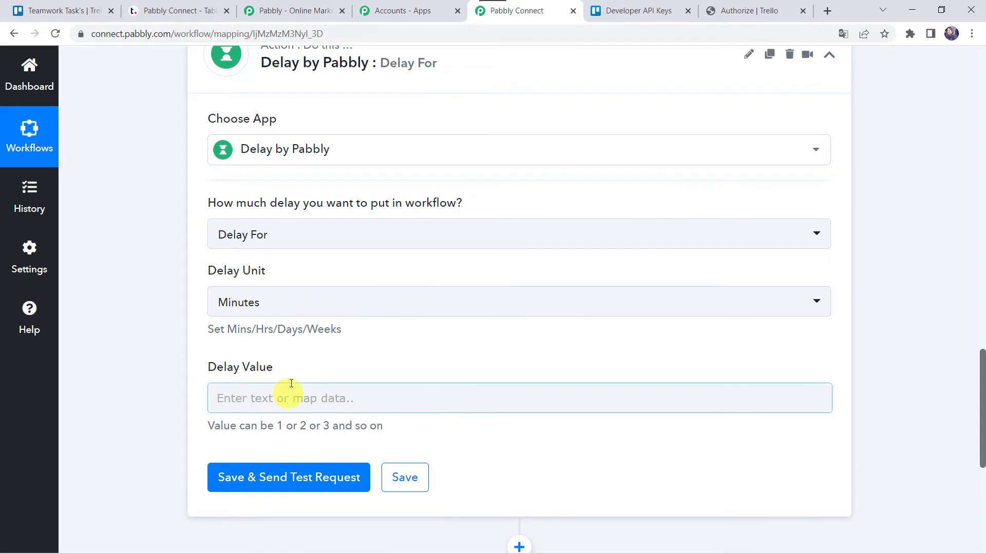
pyautogui.click(252, 398)
pyautogui.write('2')
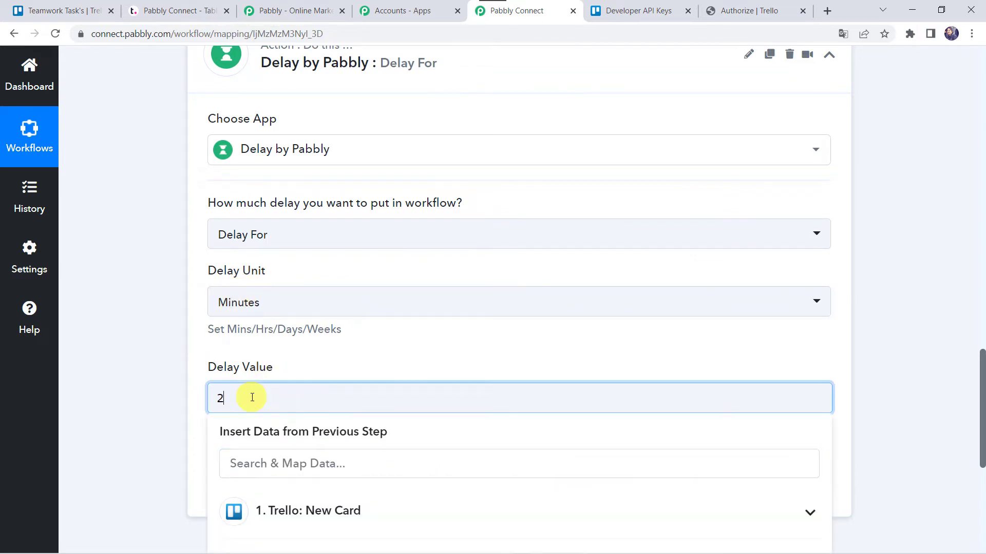
pyautogui.click(169, 329)
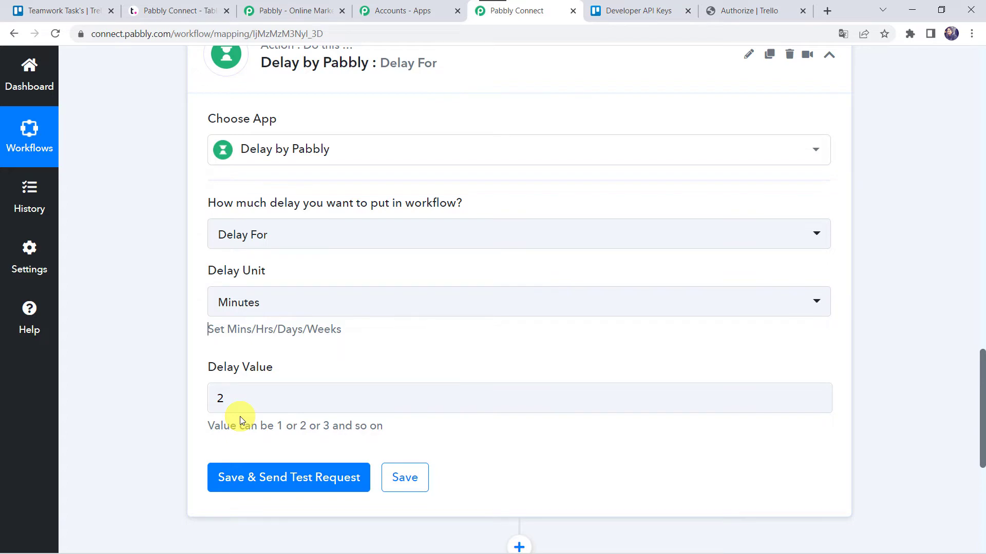
pyautogui.click(276, 482)
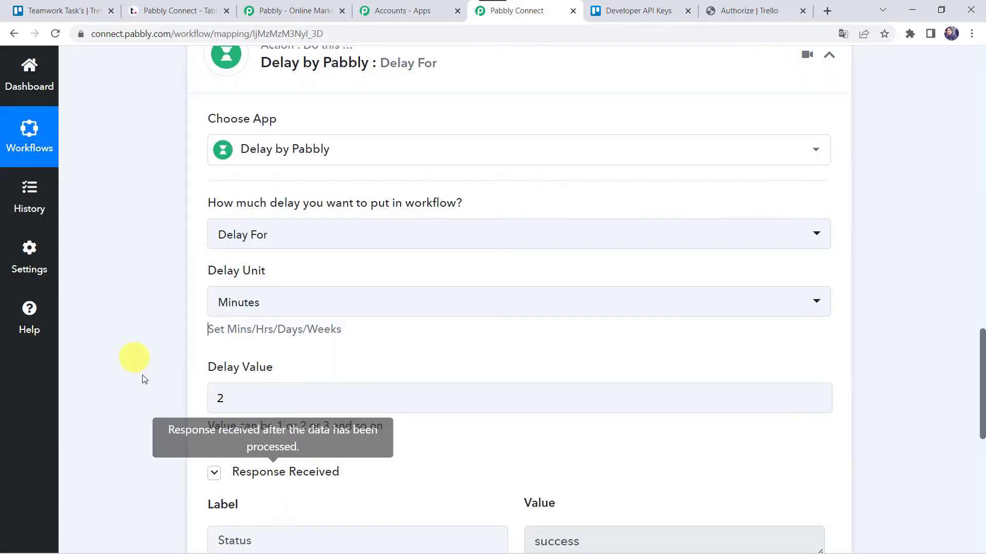
pyautogui.scroll(-5, 143, 376)
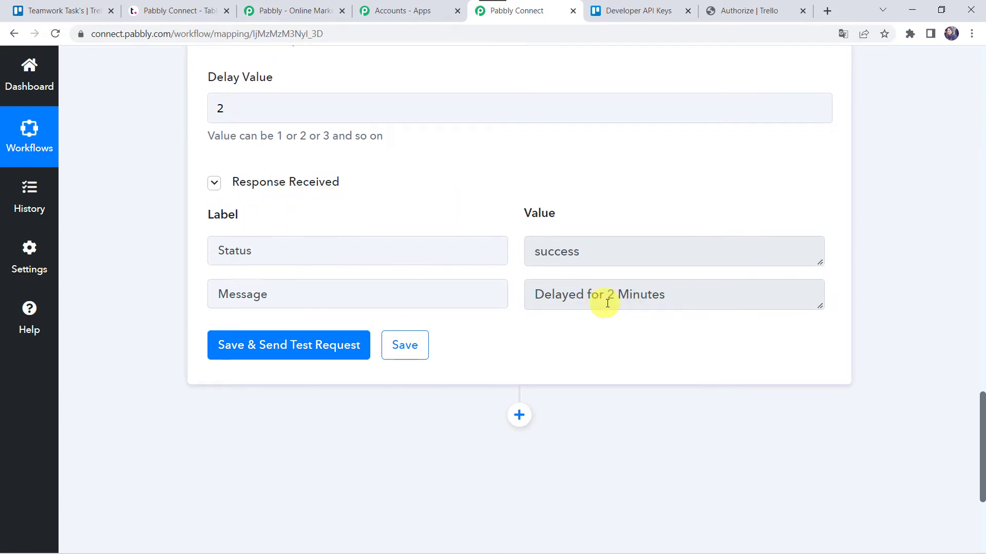
# Add a Trello action step after the delay with the Get a Card event, using the existing connection Trello #31.
pyautogui.click(519, 416)
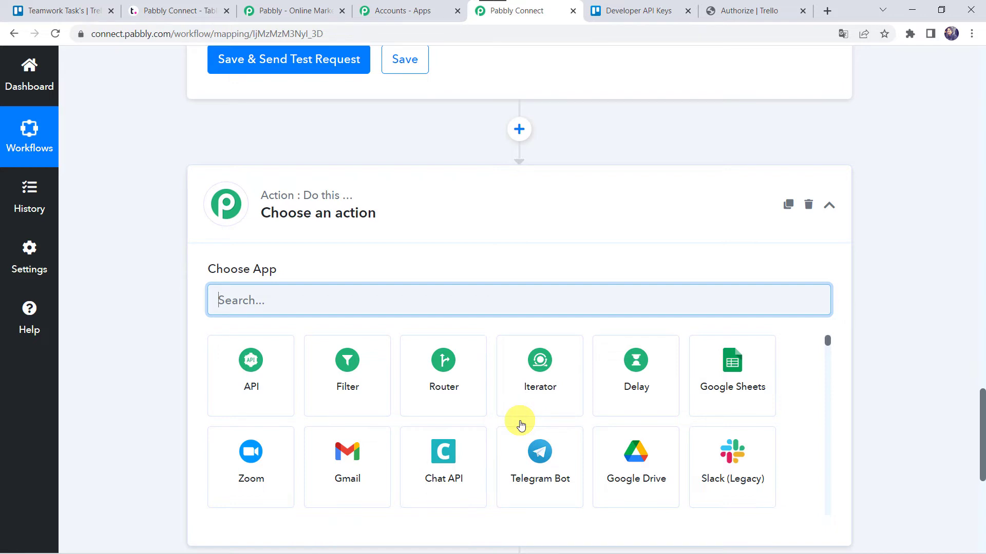
pyautogui.write('Trell')
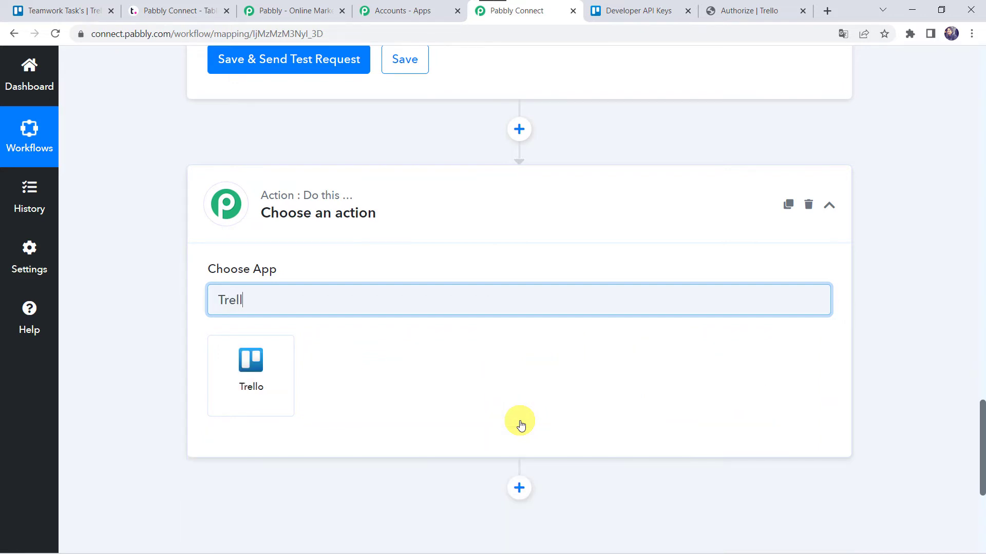
pyautogui.click(260, 387)
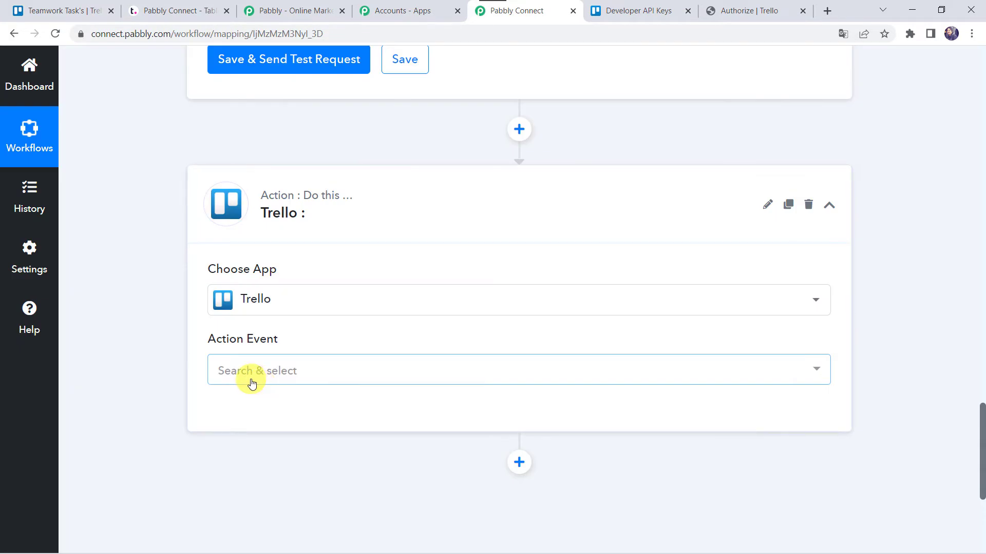
pyautogui.click(252, 382)
pyautogui.write('get')
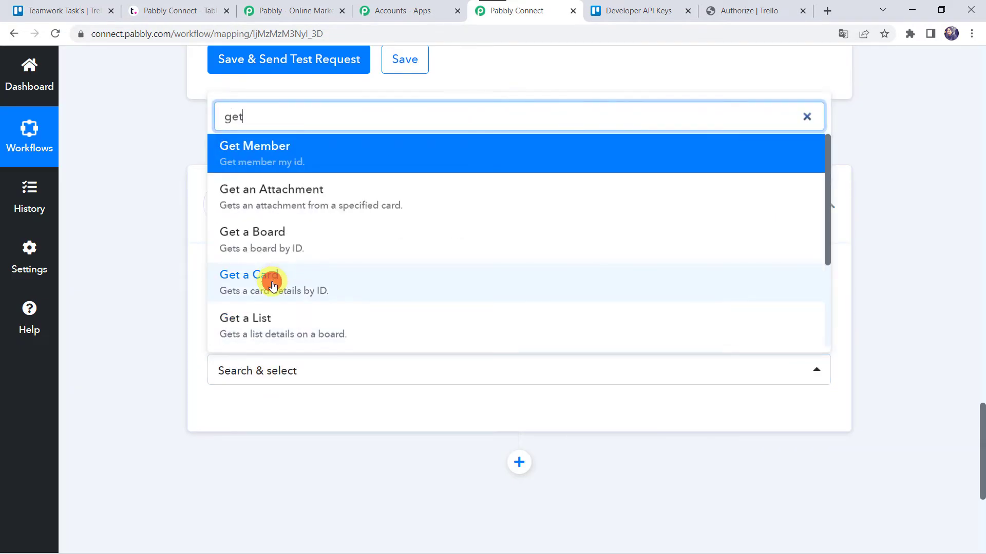
pyautogui.click(272, 285)
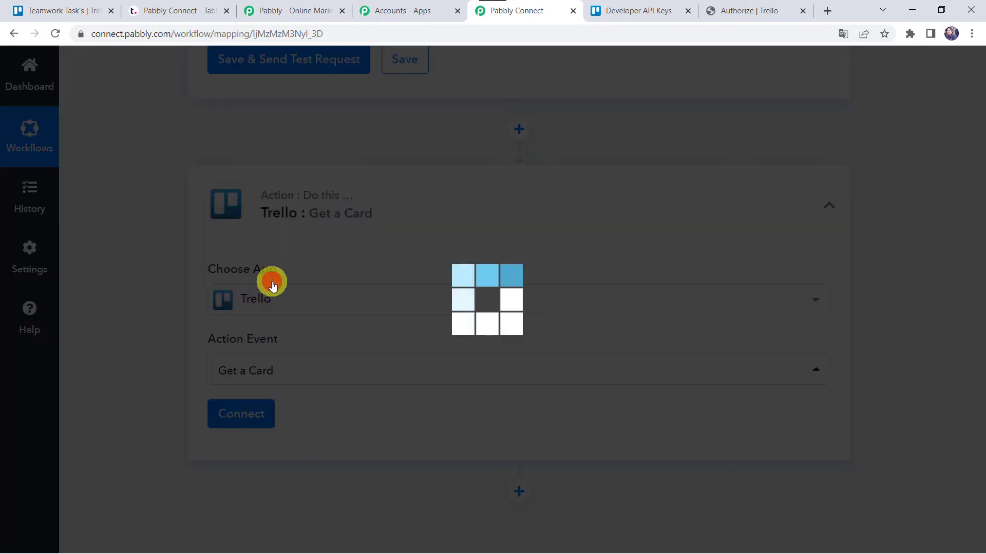
pyautogui.click(239, 417)
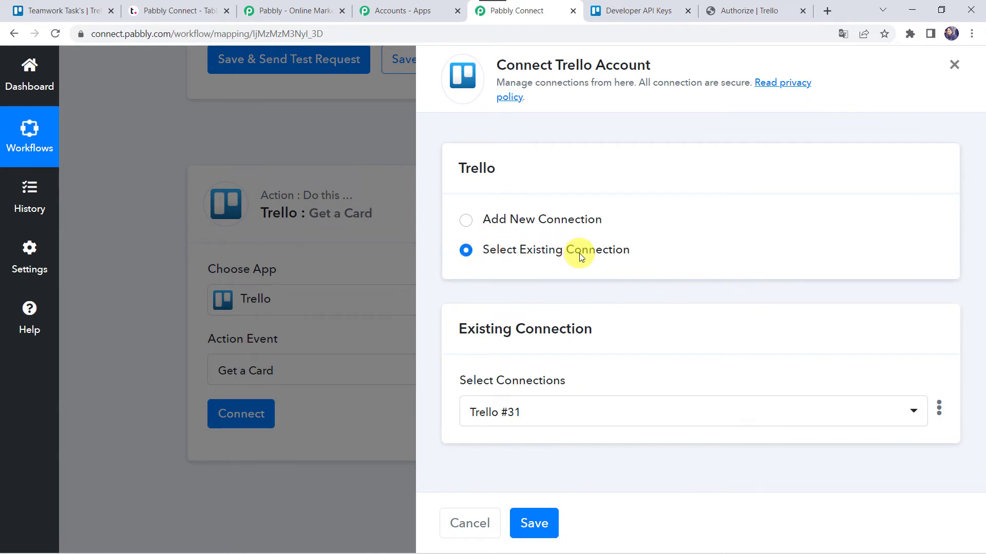
pyautogui.click(534, 537)
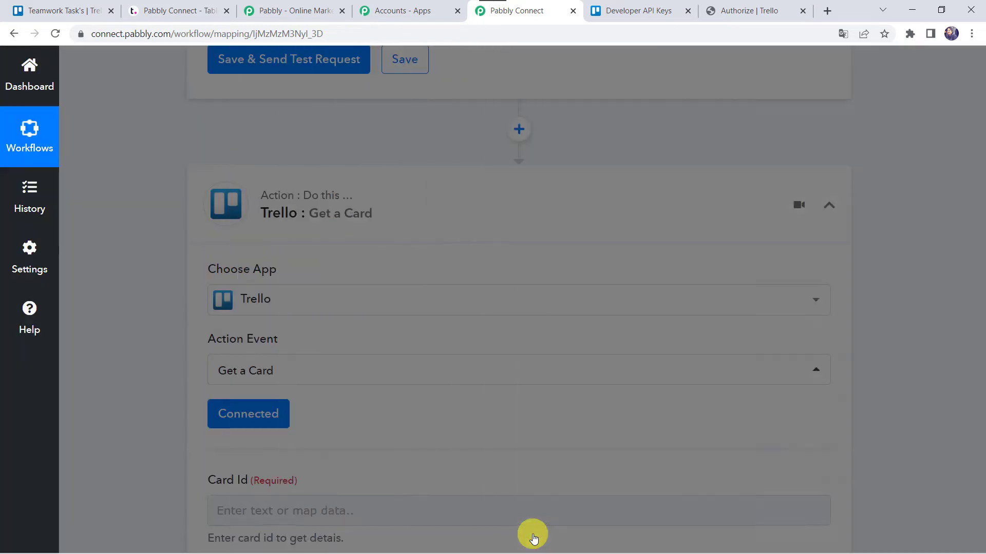
# Map the Get a Card step's Card Id to Action Data Card Id from the Trello New Card trigger.
pyautogui.scroll(-4, 166, 388)
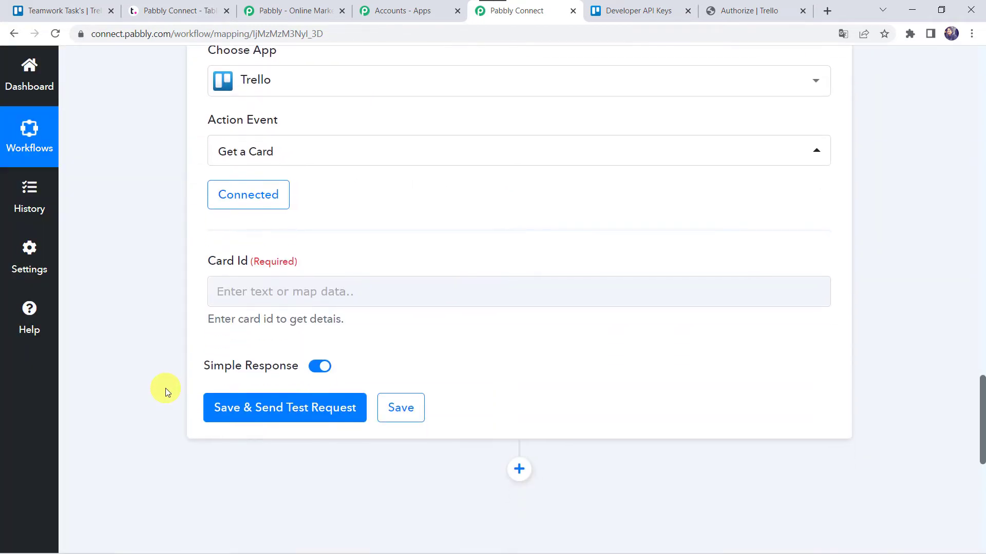
pyautogui.scroll(20, 127, 131)
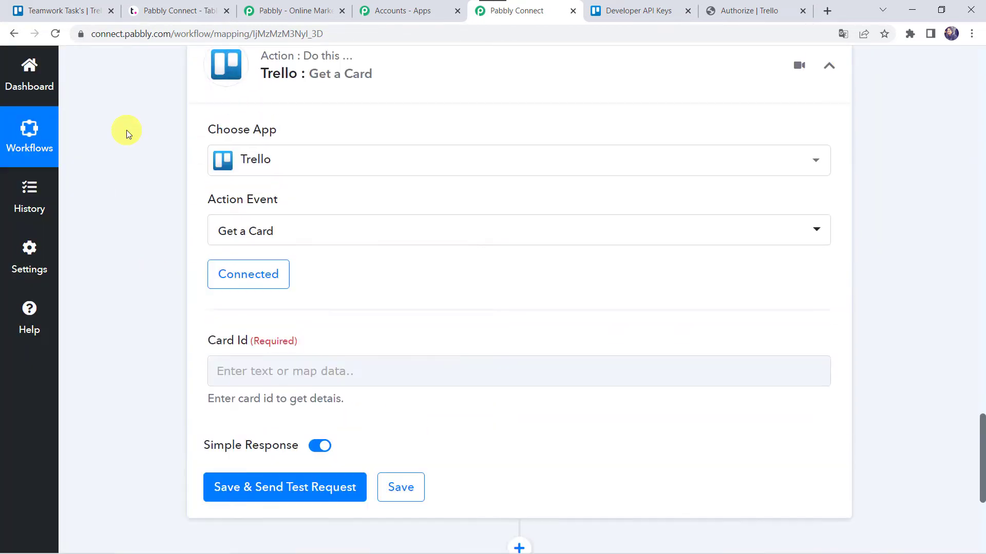
pyautogui.scroll(5, 127, 131)
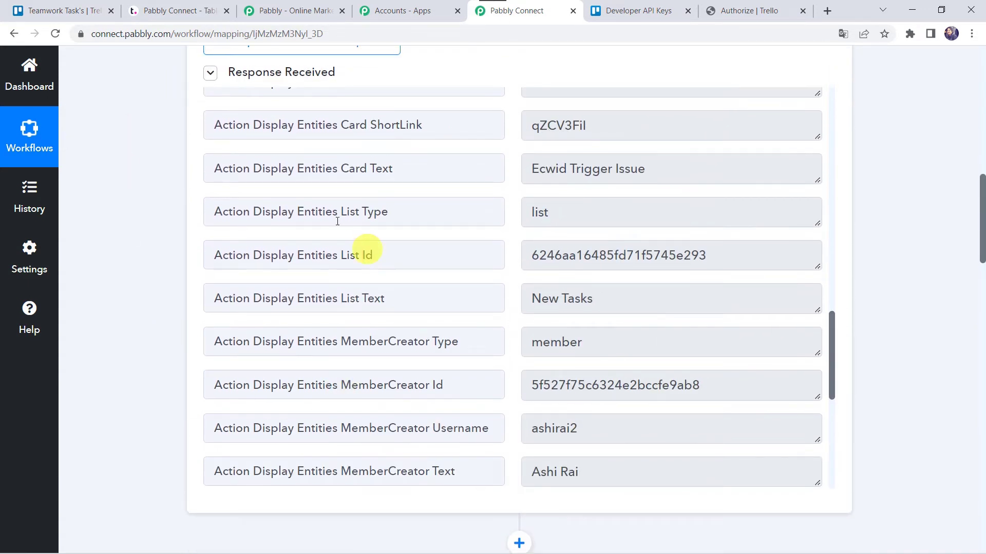
pyautogui.scroll(1, 371, 271)
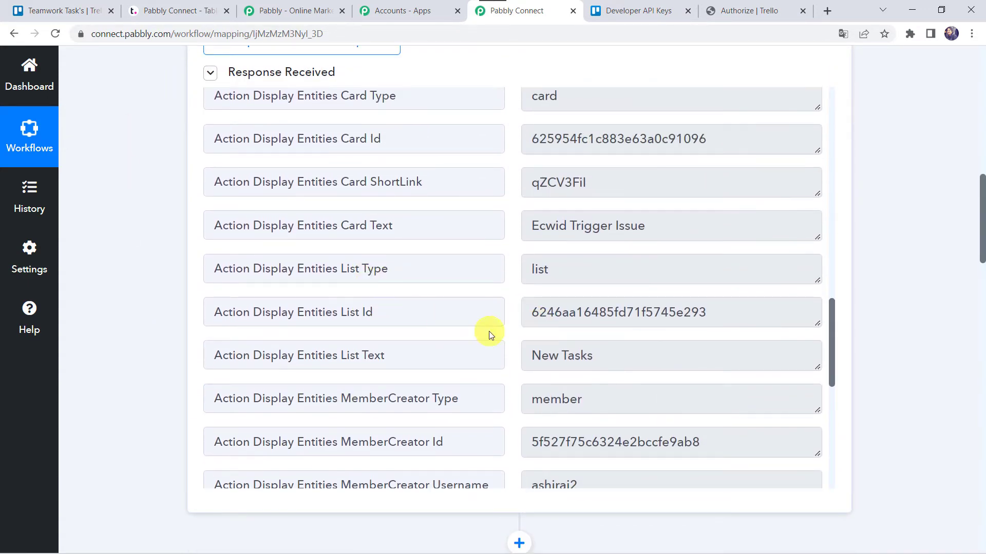
pyautogui.scroll(8, 396, 399)
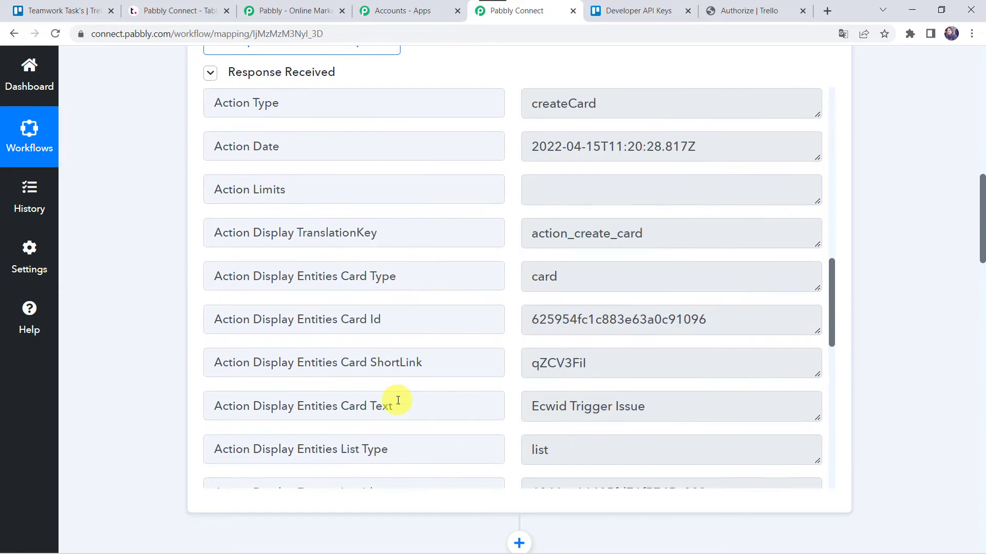
pyautogui.scroll(-20, 153, 364)
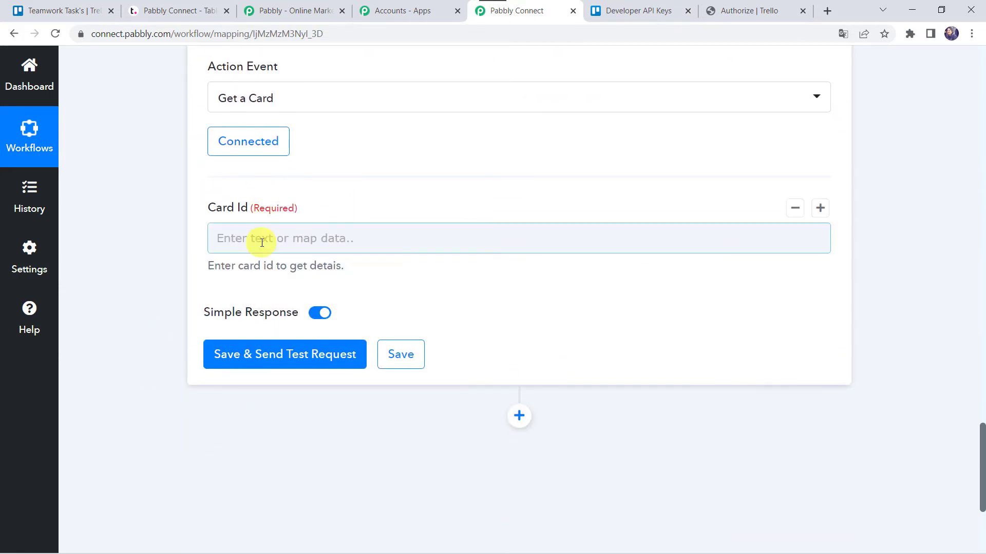
pyautogui.click(261, 241)
pyautogui.click(265, 359)
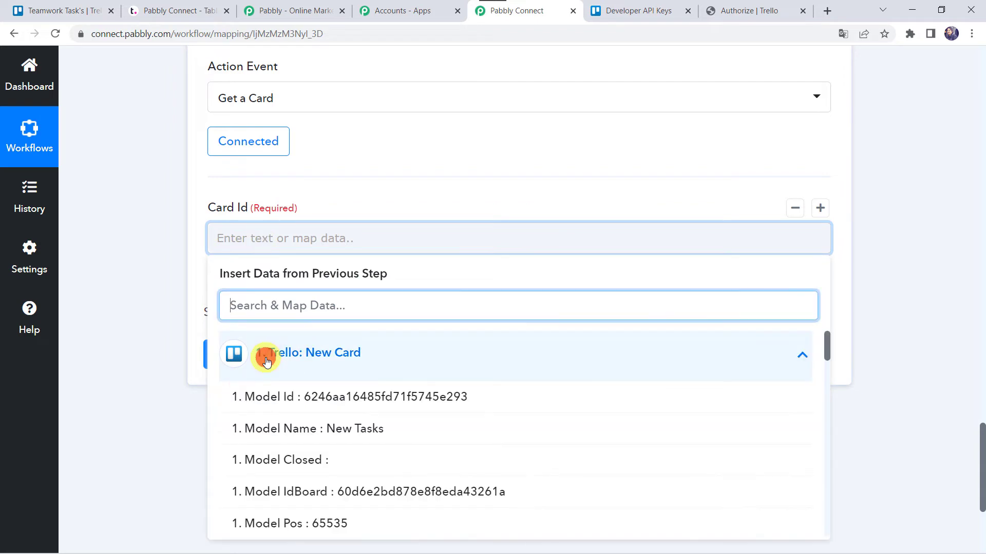
pyautogui.write('card')
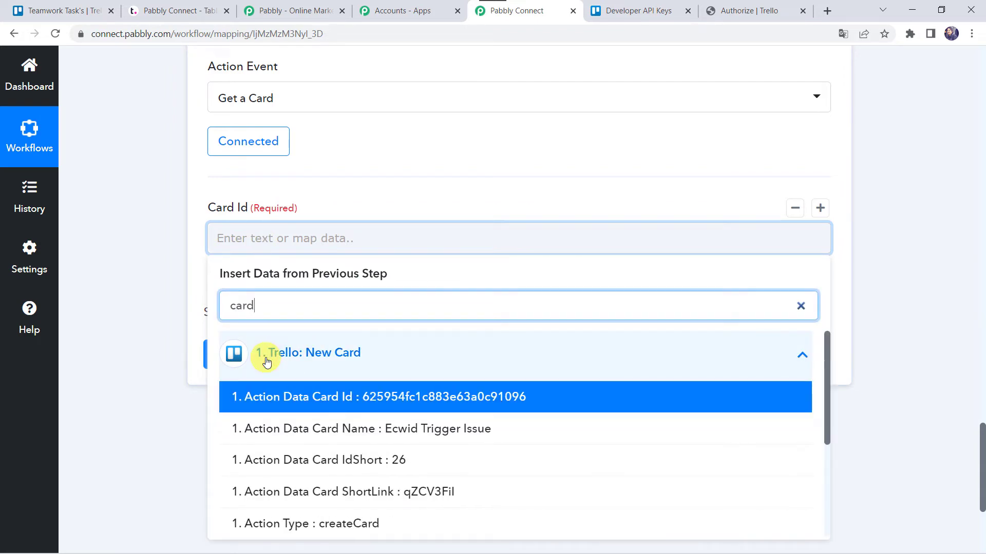
pyautogui.write(' i')
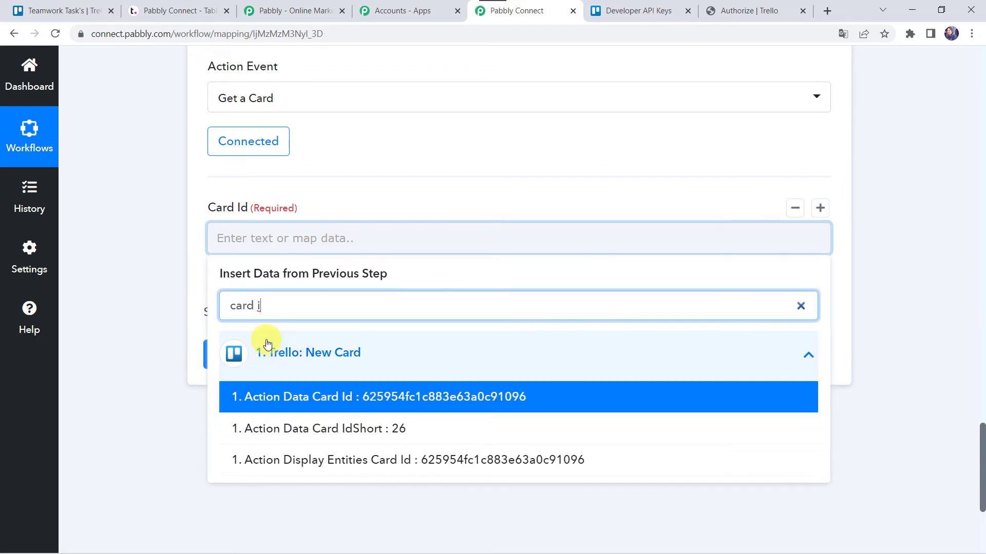
pyautogui.click(346, 399)
pyautogui.click(143, 272)
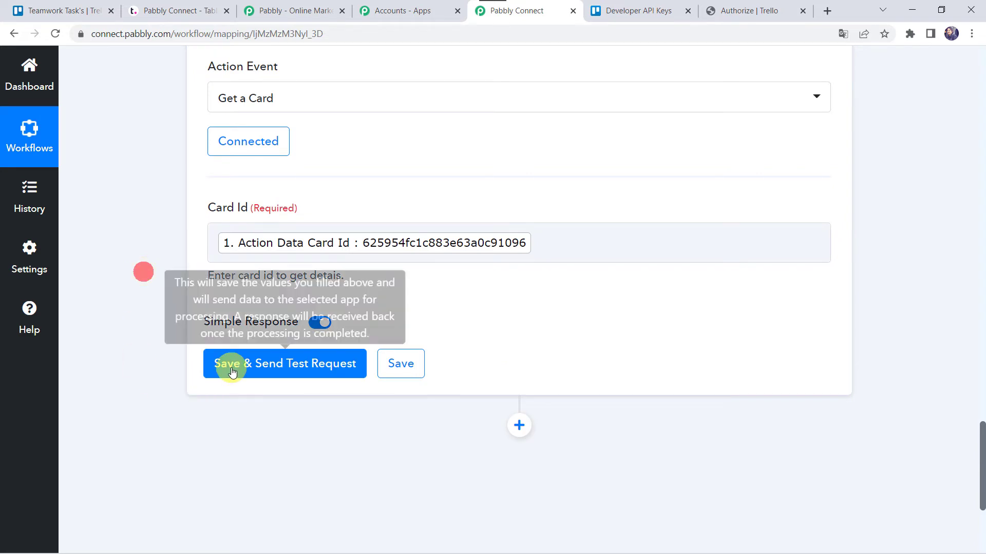
# Save the Get a Card step with a test request and enlarge the Desc value in its response.
pyautogui.click(250, 367)
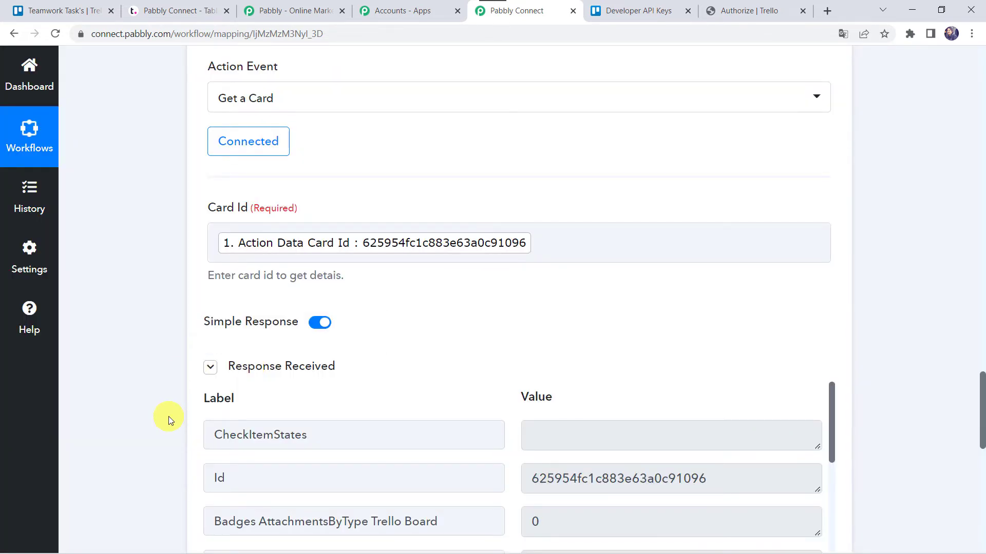
pyautogui.scroll(-5, 169, 417)
pyautogui.scroll(-15, 360, 351)
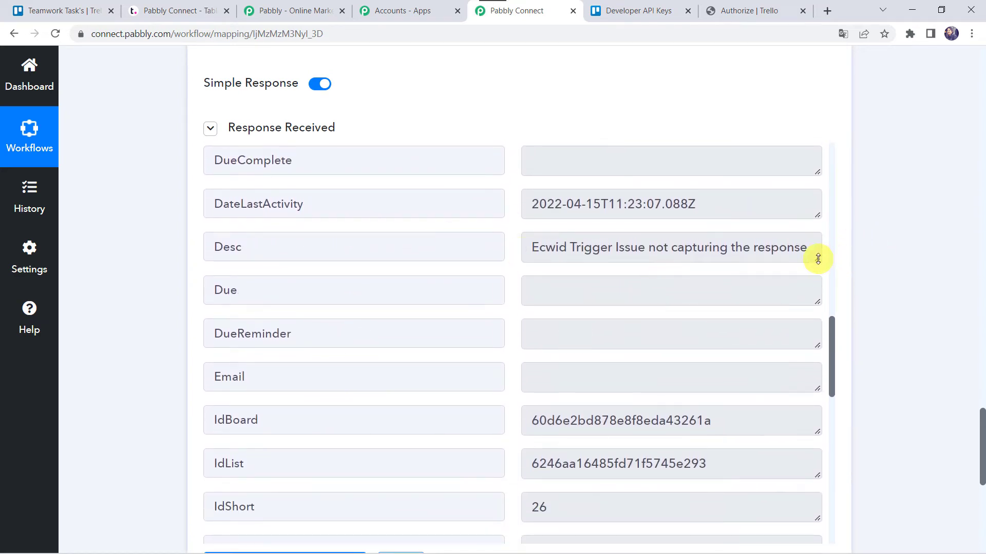
pyautogui.moveTo(818, 259); pyautogui.dragTo(822, 305)
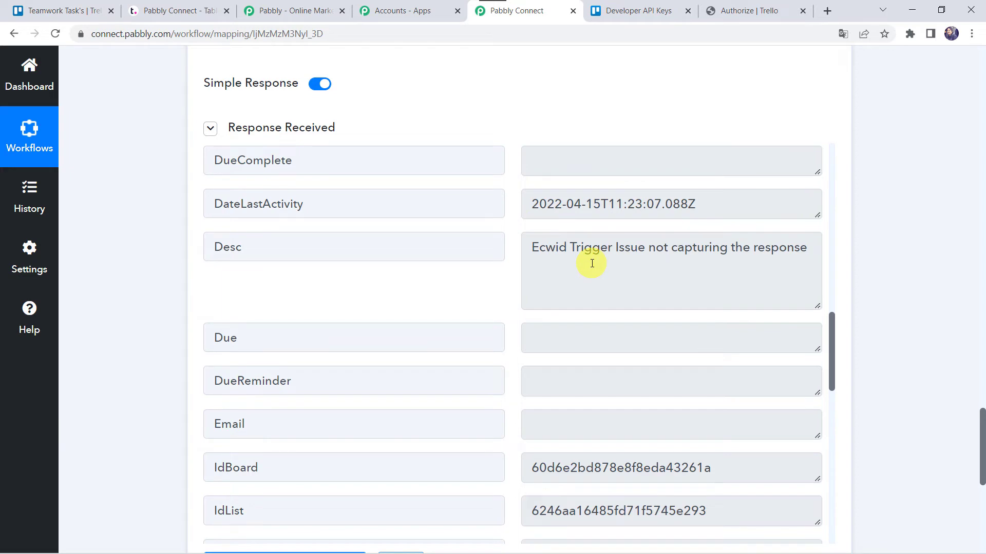
# Add an action step after Get a Card using Teamwork with the Create Task event.
pyautogui.scroll(-8, 144, 336)
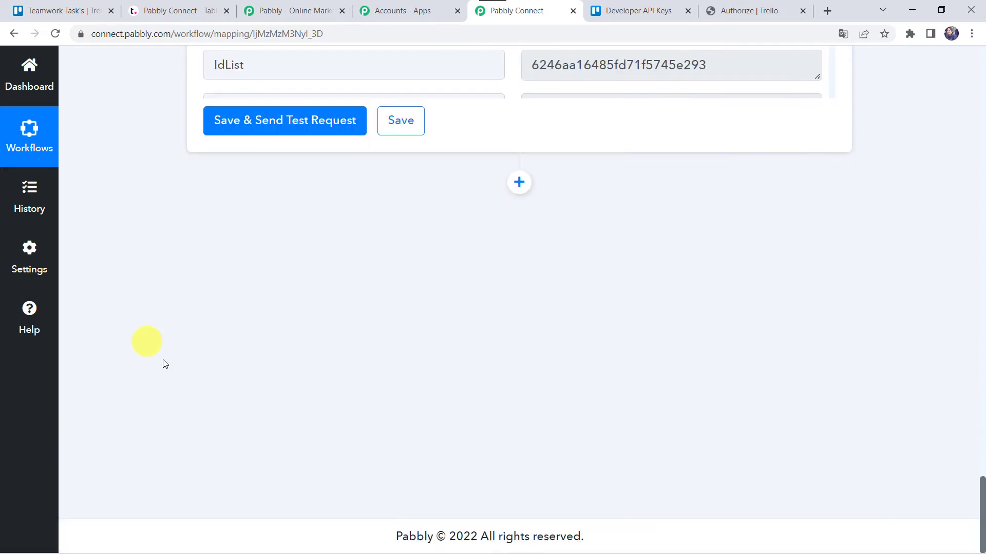
pyautogui.click(521, 188)
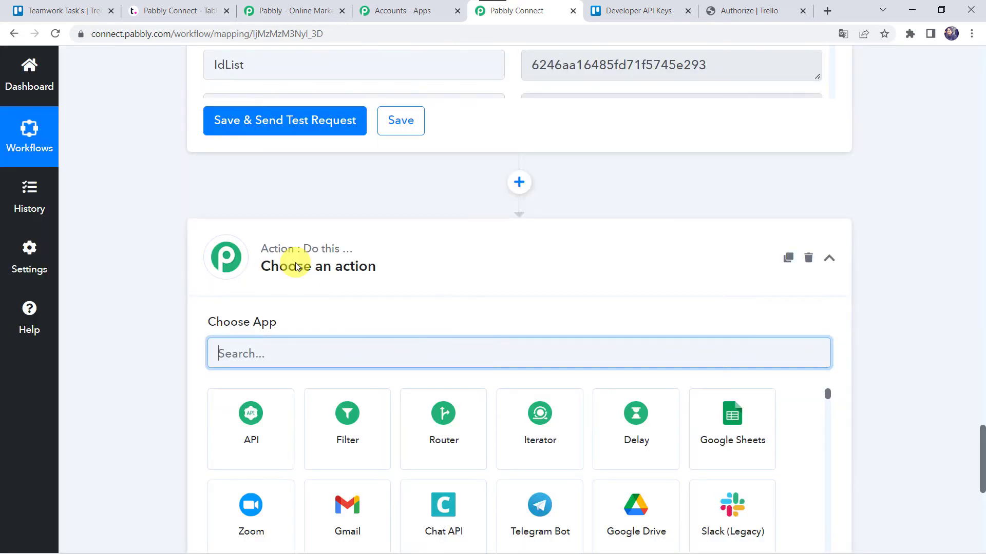
pyautogui.write('Tea')
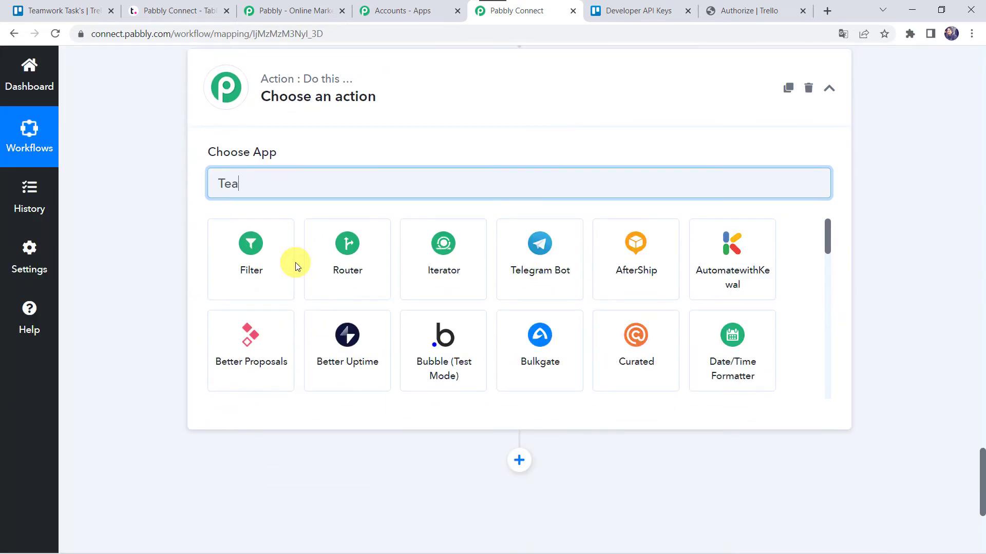
pyautogui.write('mw')
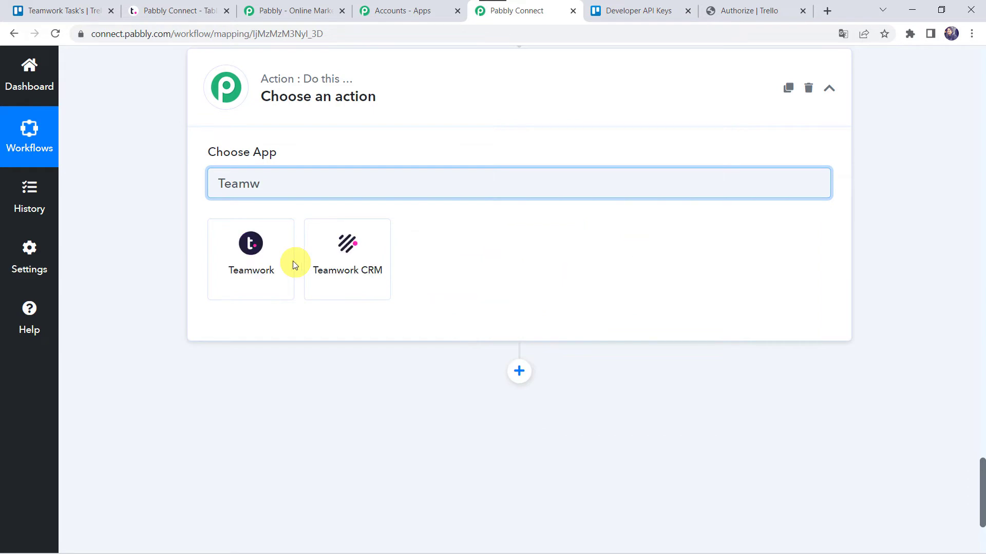
pyautogui.click(261, 268)
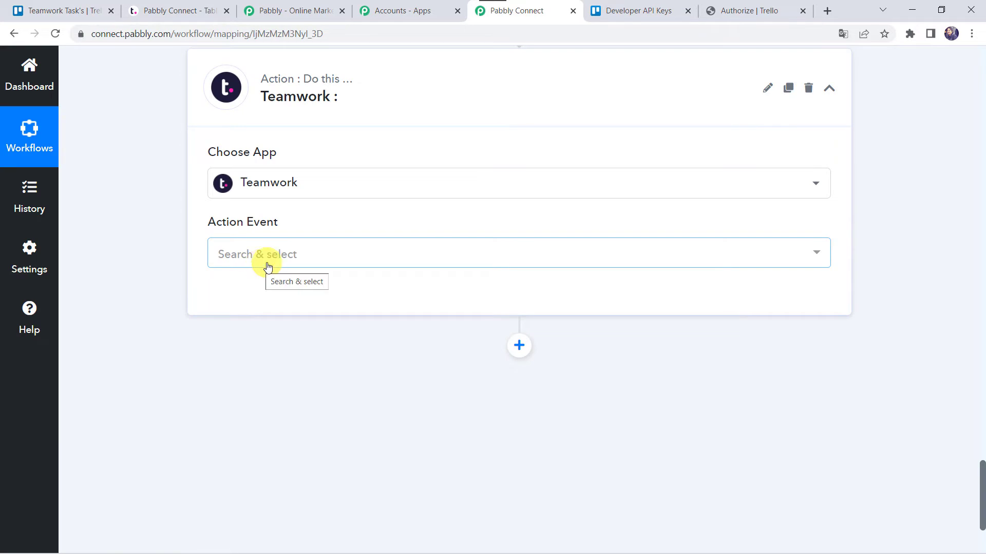
pyautogui.click(262, 261)
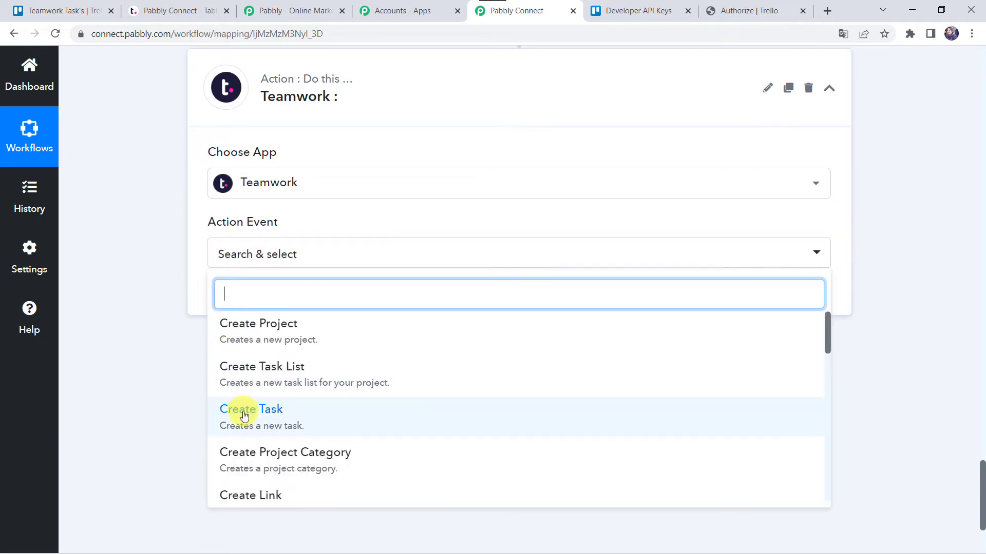
pyautogui.click(244, 415)
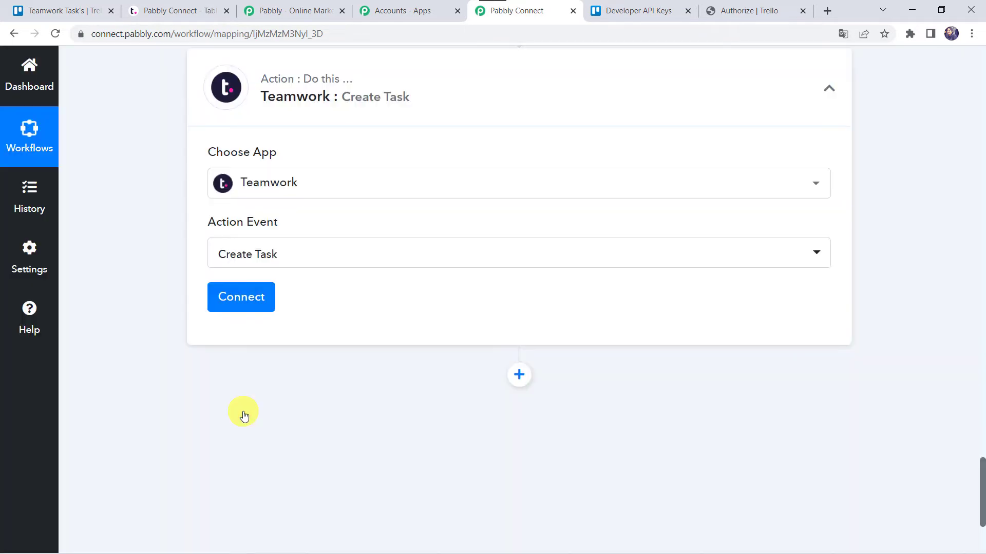
# Start connecting the Teamwork account to the Create Task step through a new connection.
pyautogui.click(249, 298)
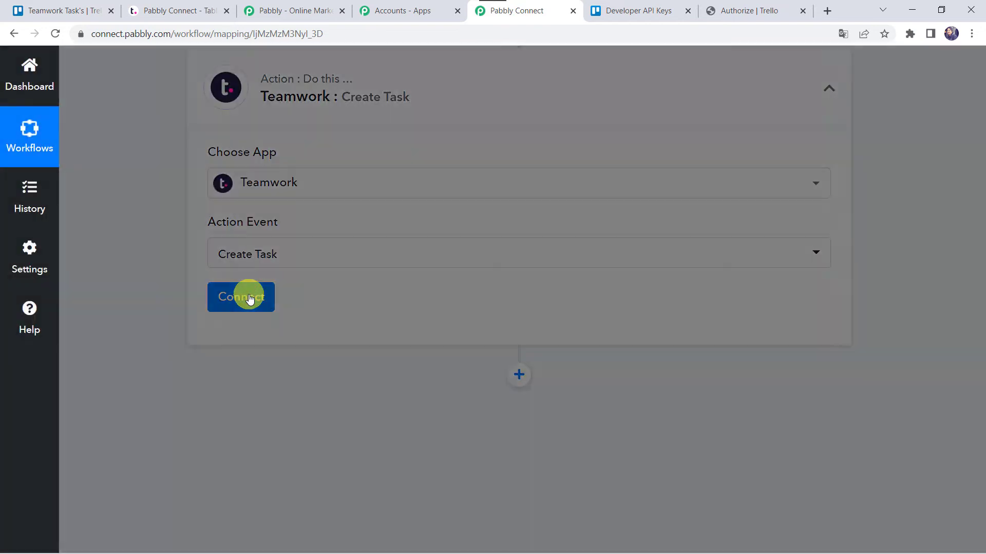
pyautogui.click(525, 219)
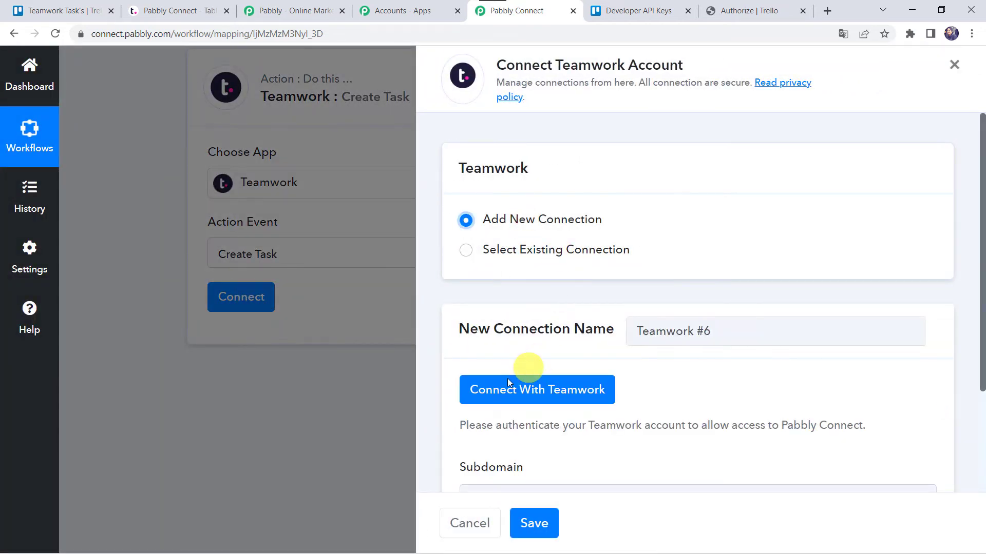
pyautogui.scroll(-3, 507, 380)
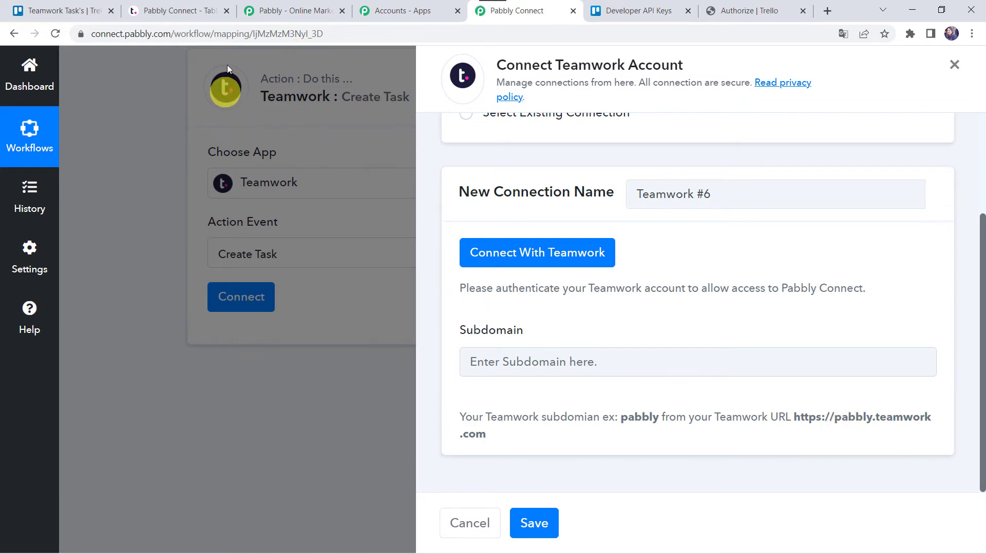
# Enter the subdomain pabbly2.eu, taken from the Teamwork project's URL, and authorize the connection by logging in with the prefilled account credentials.
pyautogui.click(177, 11)
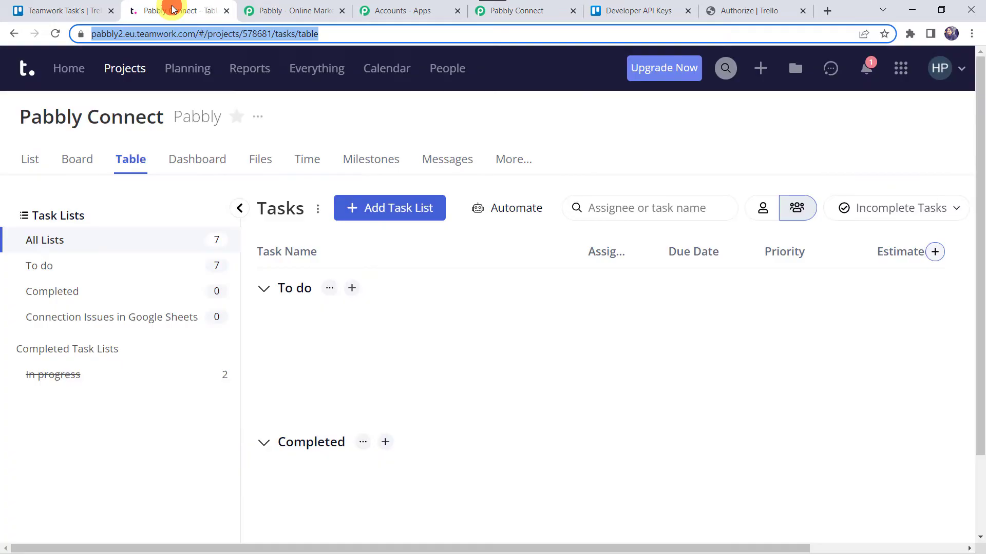
pyautogui.click(160, 32)
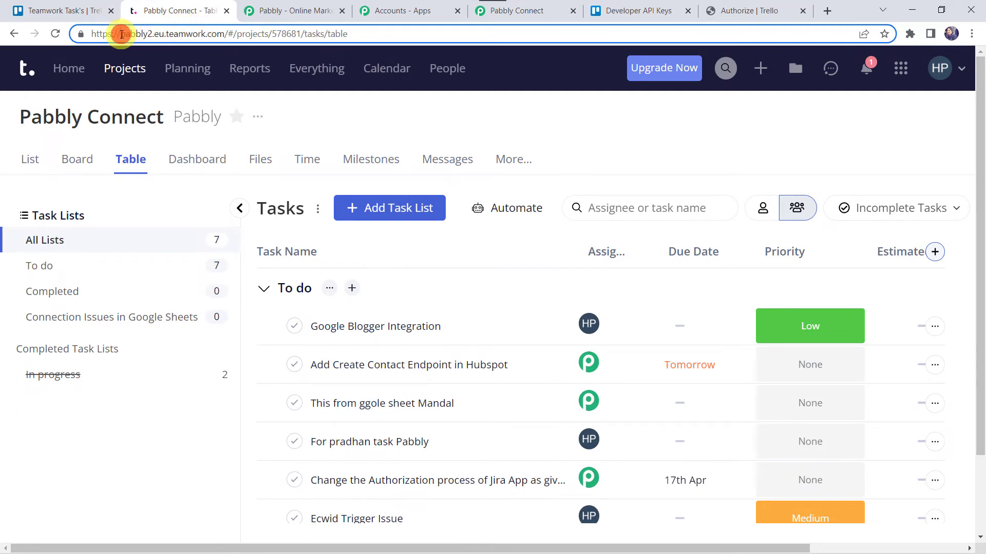
pyautogui.moveTo(124, 34); pyautogui.dragTo(160, 34)
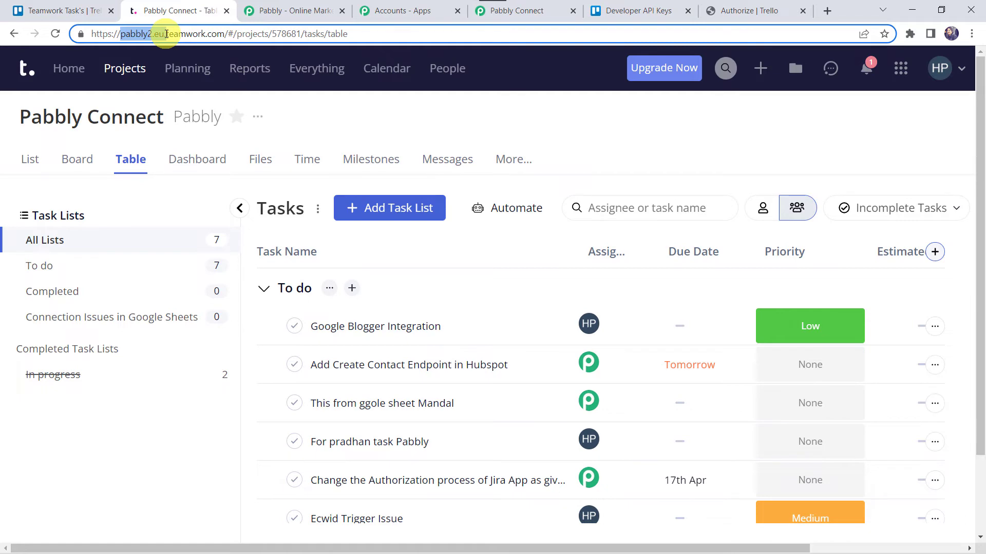
pyautogui.click(524, 10)
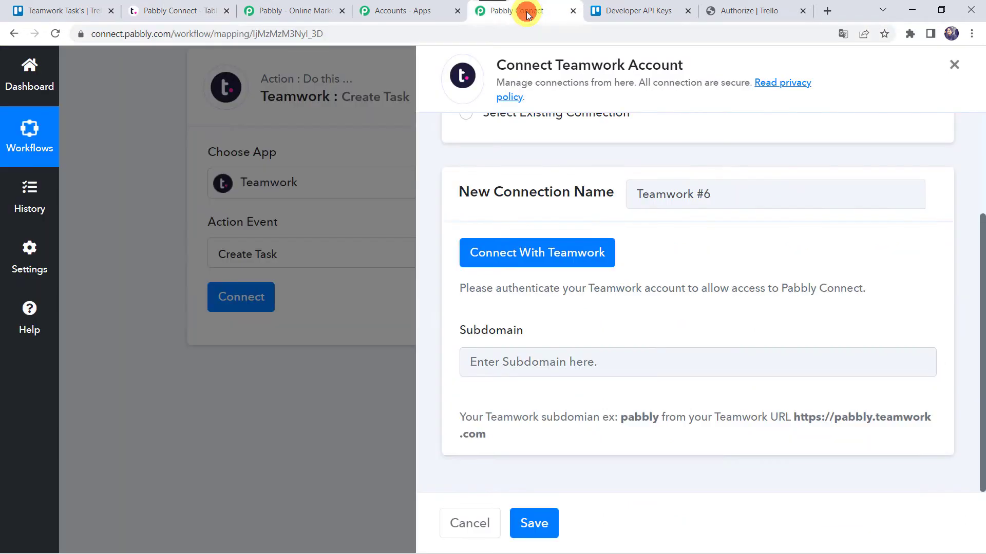
pyautogui.click(517, 355)
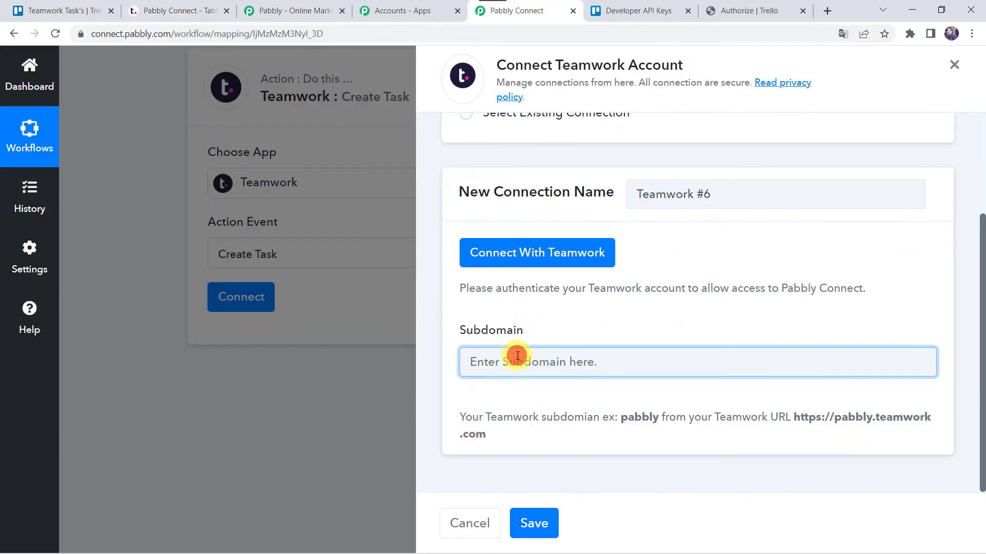
pyautogui.write('pabbly2.eu.')
pyautogui.click(554, 254)
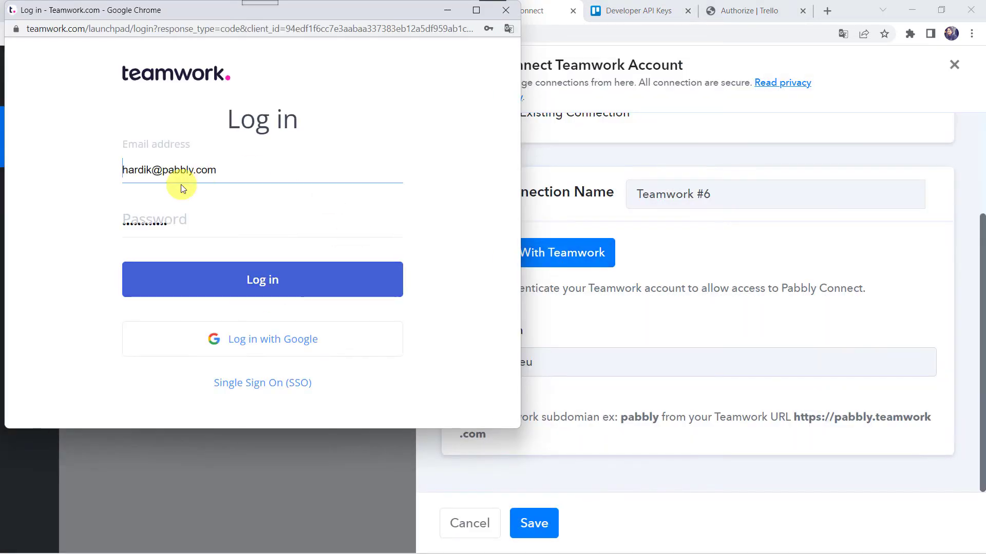
pyautogui.click(263, 281)
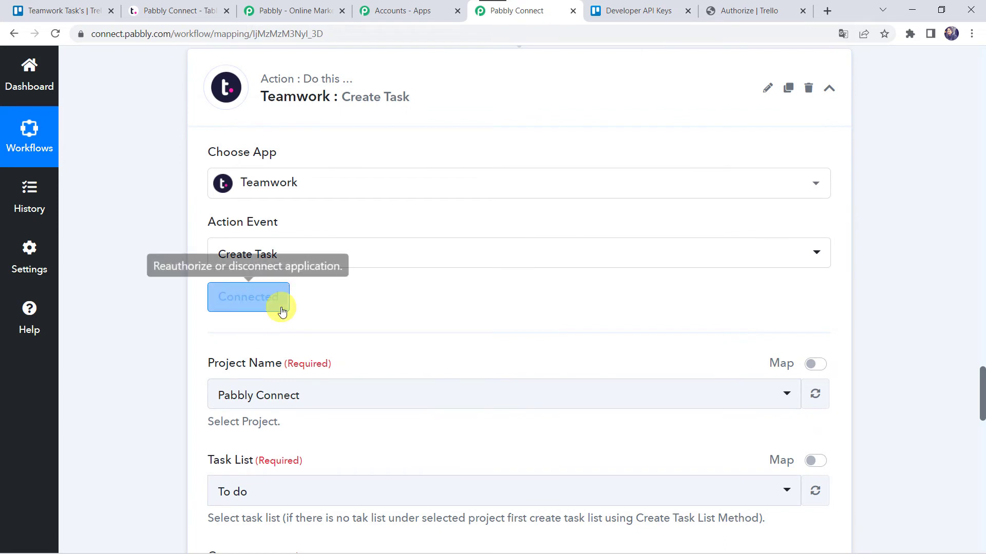
# Check the active projects in Teamwork and set the Create Task step's Project Name to Pabbly Connect.
pyautogui.scroll(-2, 323, 280)
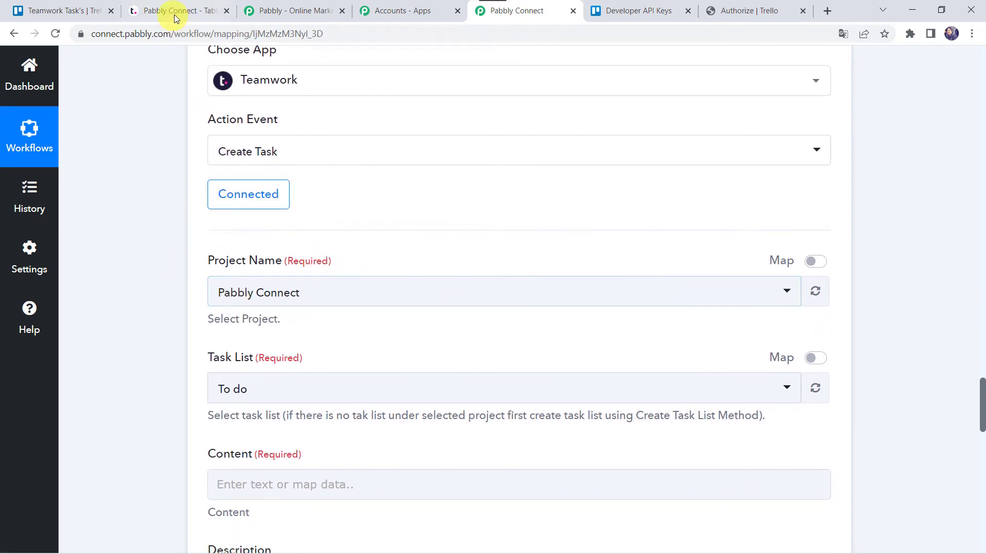
pyautogui.click(199, 10)
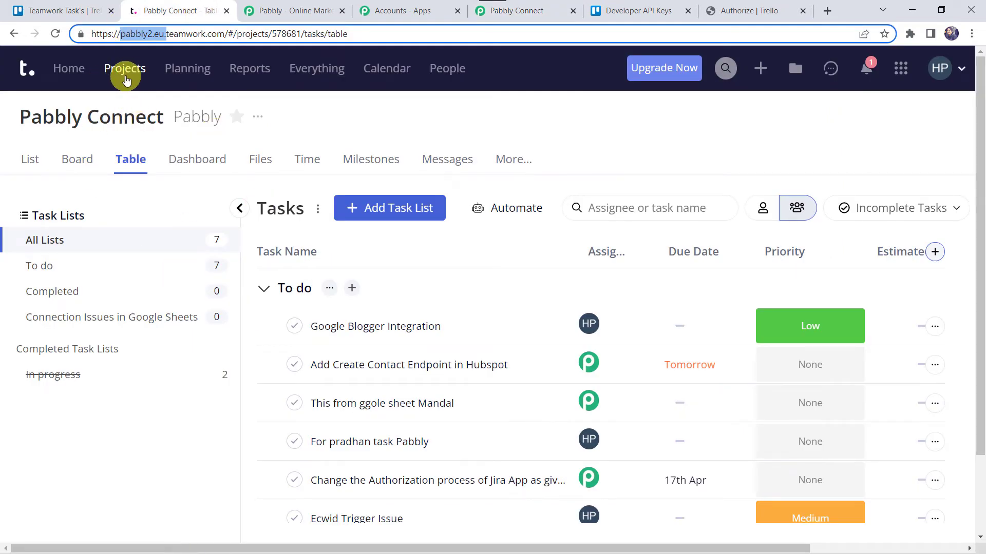
pyautogui.click(127, 75)
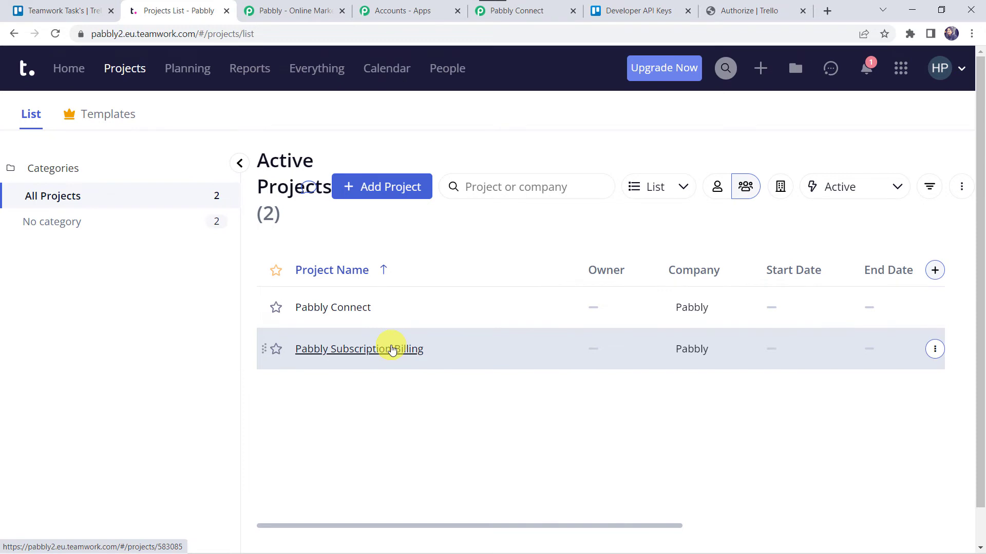
pyautogui.click(531, 19)
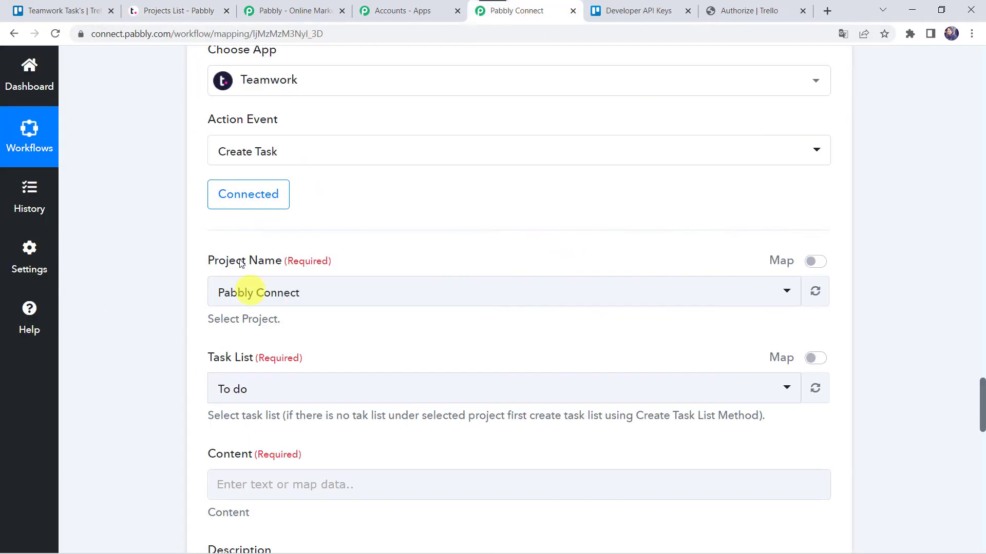
pyautogui.click(234, 291)
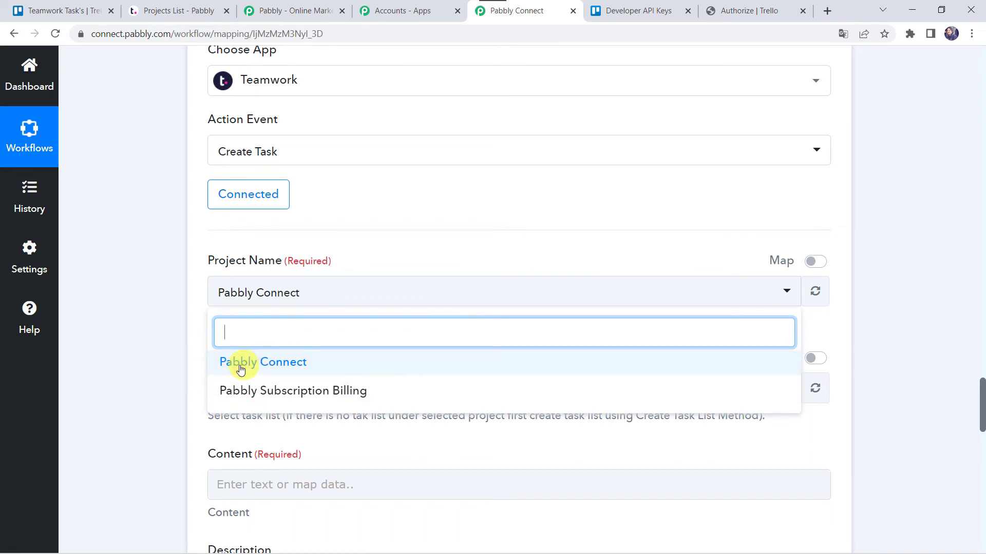
pyautogui.click(263, 368)
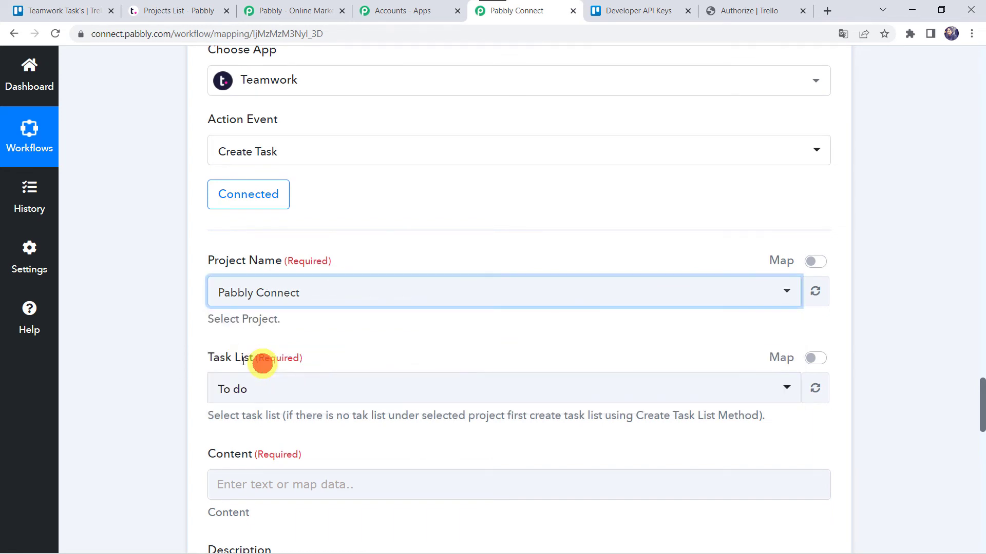
# Check the Pabbly Connect project's task lists in Teamwork and set the Create Task step's Task List to To do.
pyautogui.click(180, 11)
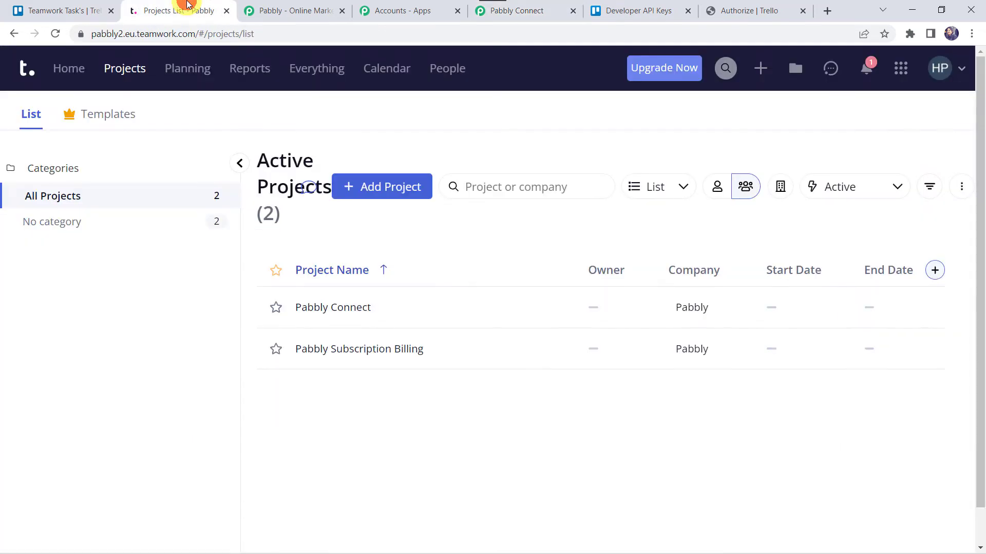
pyautogui.click(354, 310)
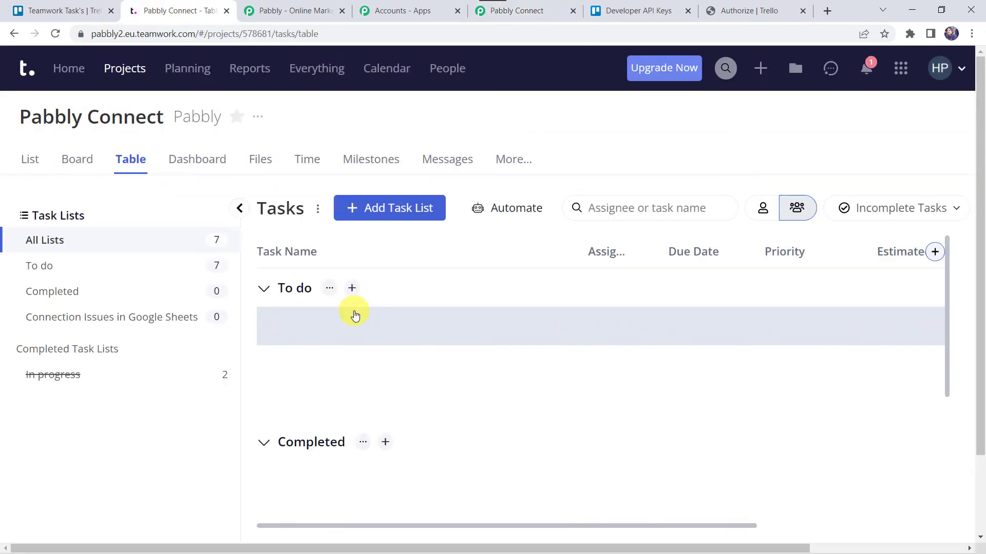
pyautogui.click(533, 11)
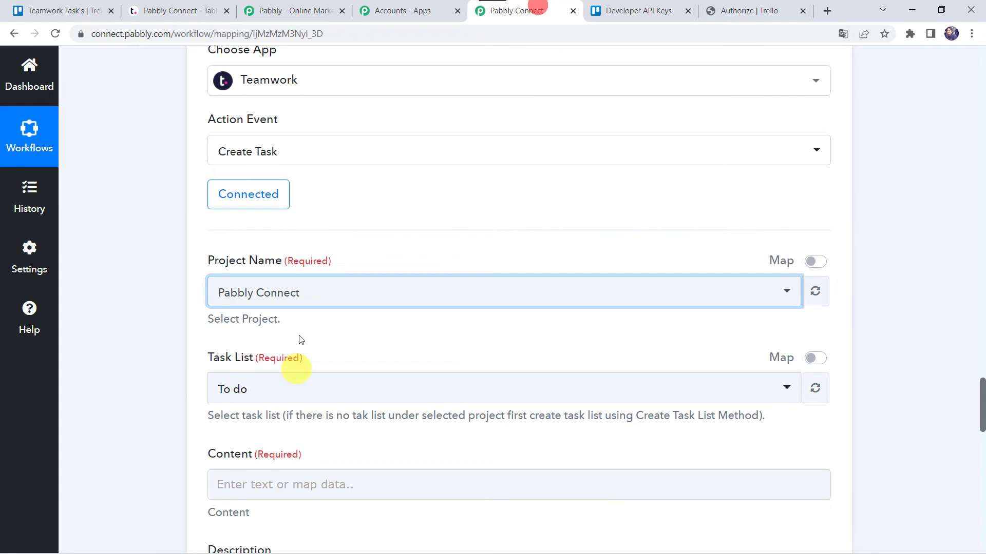
pyautogui.click(186, 10)
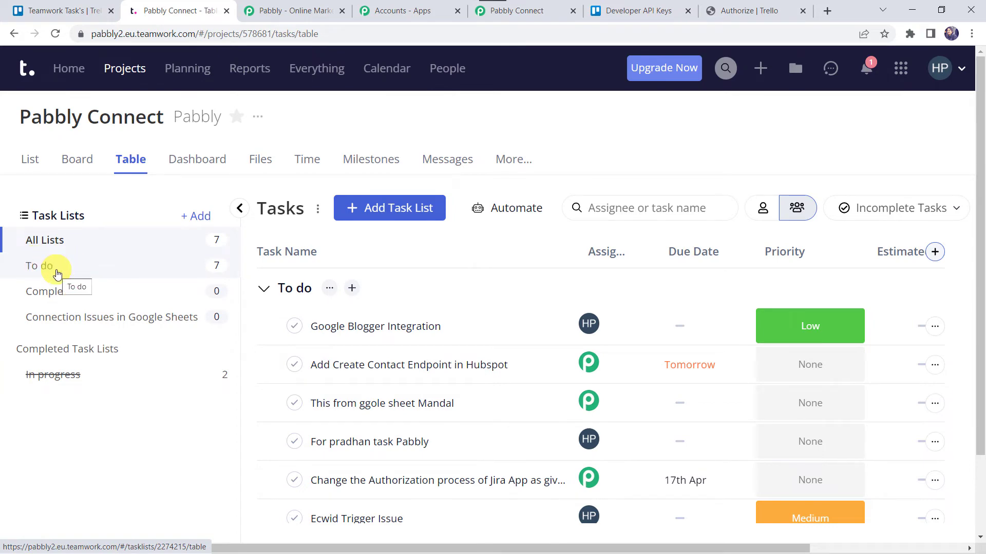
pyautogui.click(543, 11)
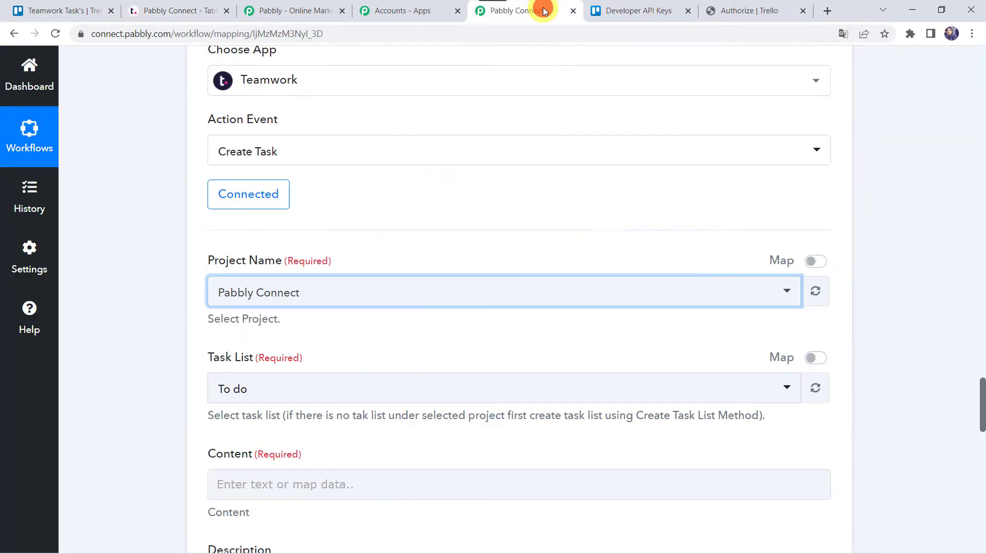
pyautogui.click(229, 388)
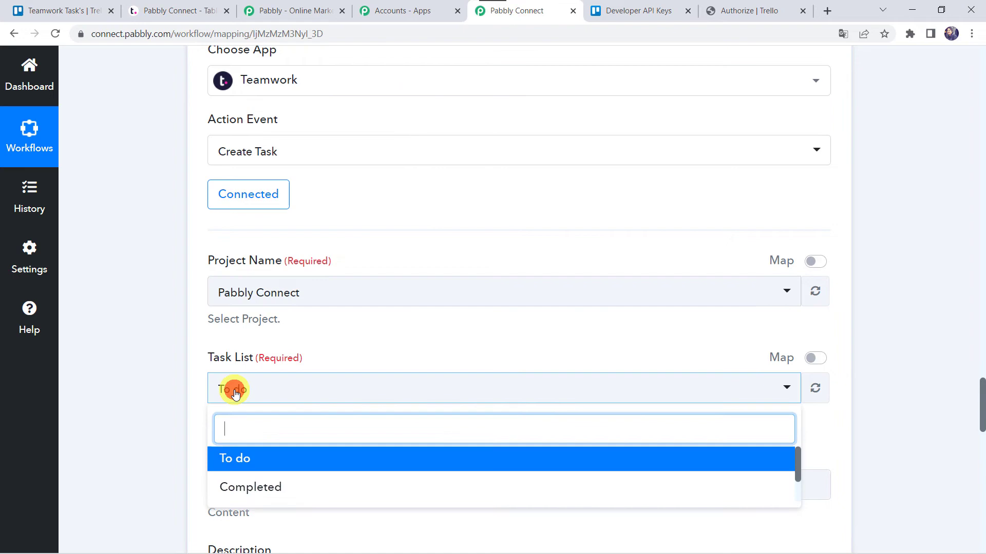
pyautogui.click(245, 459)
# Examine the responses of the Get a Card step and the New Card trigger for the data needed in the Create Task fields.
pyautogui.scroll(-4, 131, 345)
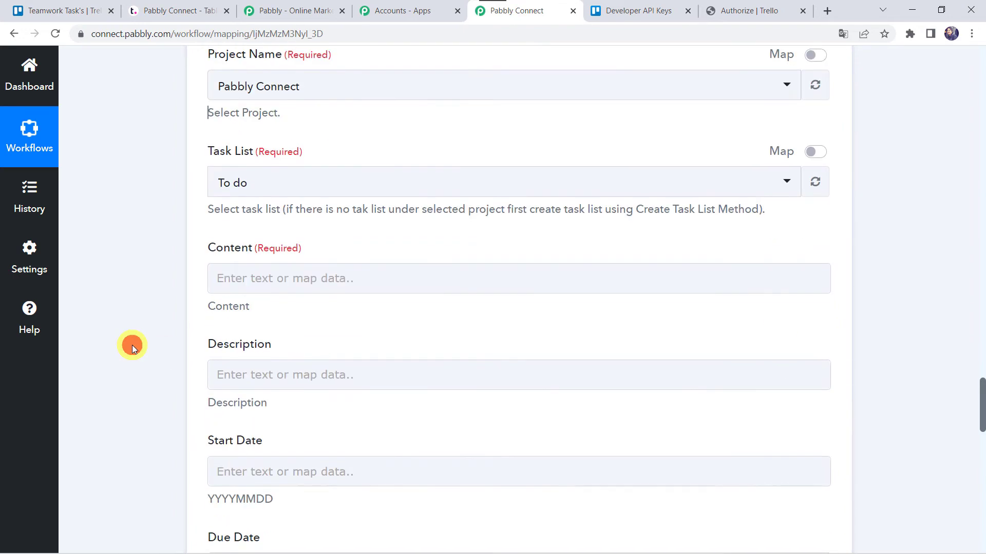
pyautogui.scroll(-1, 132, 345)
pyautogui.click(252, 233)
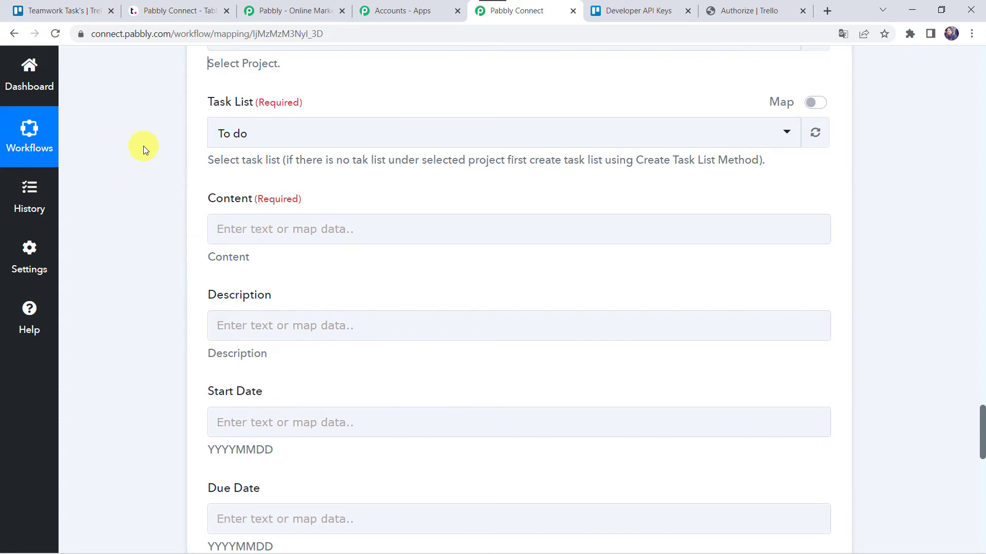
pyautogui.scroll(12, 144, 147)
pyautogui.scroll(1, 143, 146)
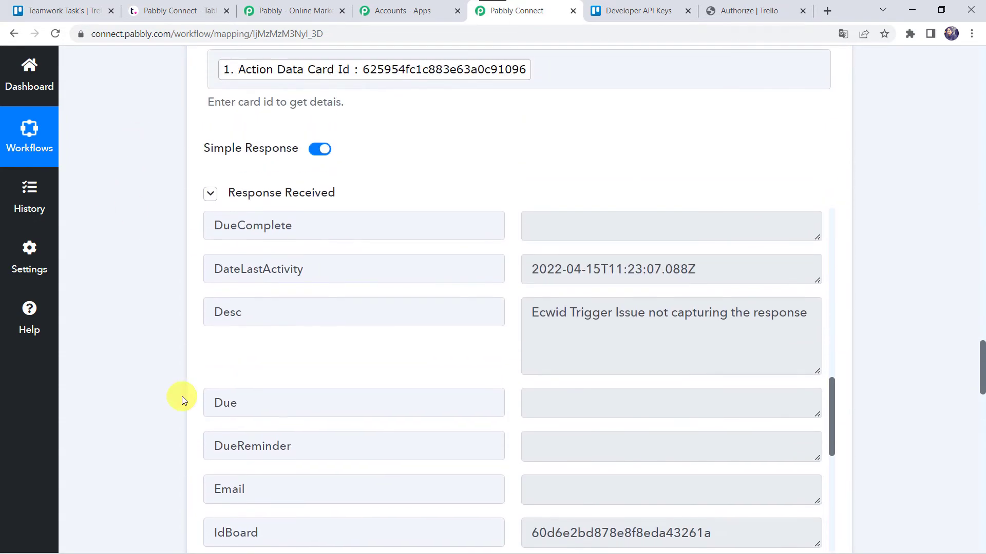
pyautogui.scroll(10, 434, 366)
pyautogui.scroll(2, 433, 365)
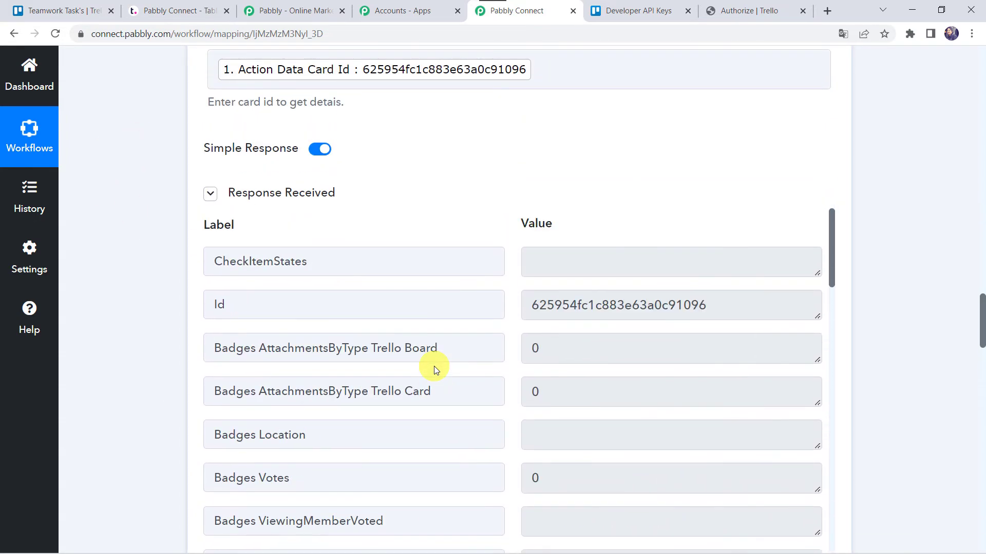
pyautogui.scroll(-15, 433, 366)
pyautogui.scroll(-15, 433, 365)
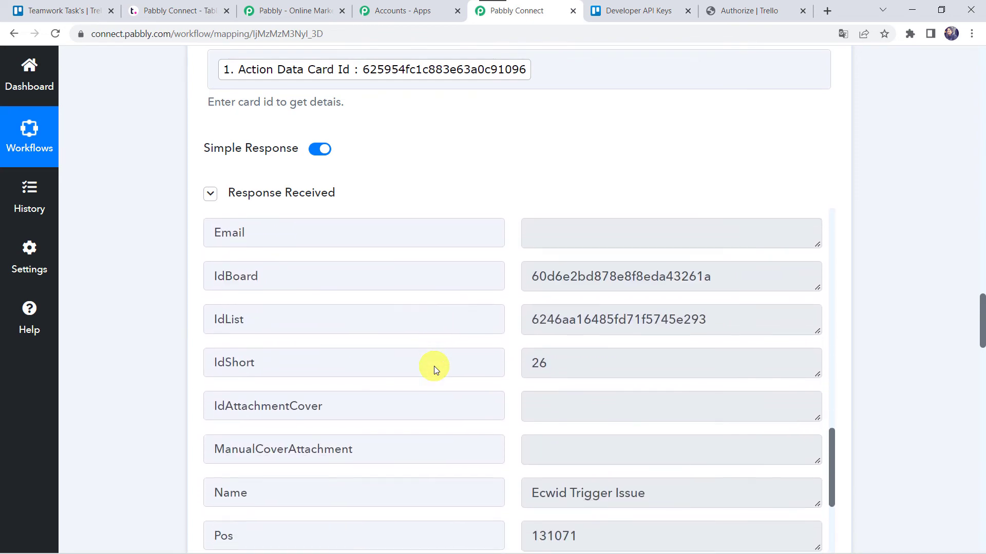
pyautogui.scroll(-5, 433, 365)
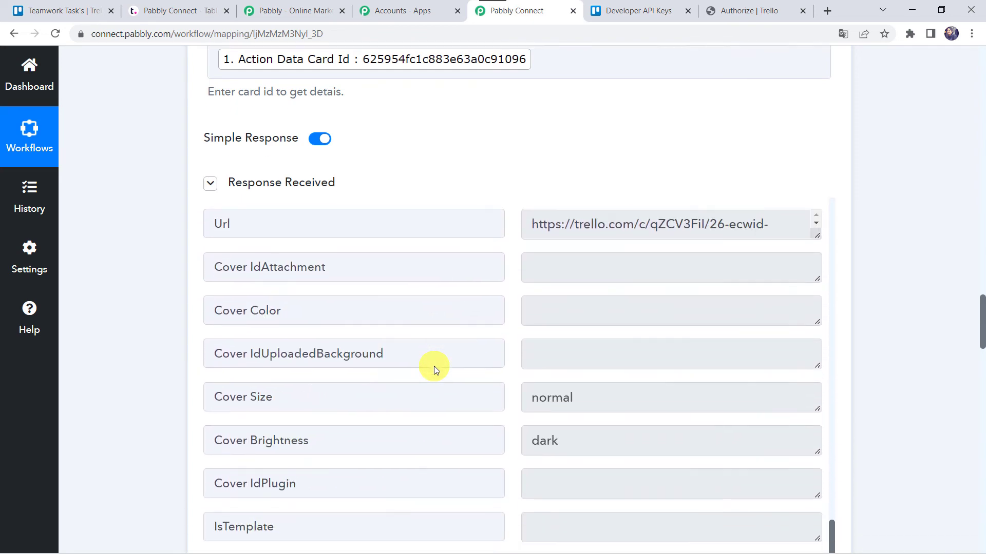
pyautogui.scroll(15, 433, 366)
pyautogui.scroll(15, 161, 220)
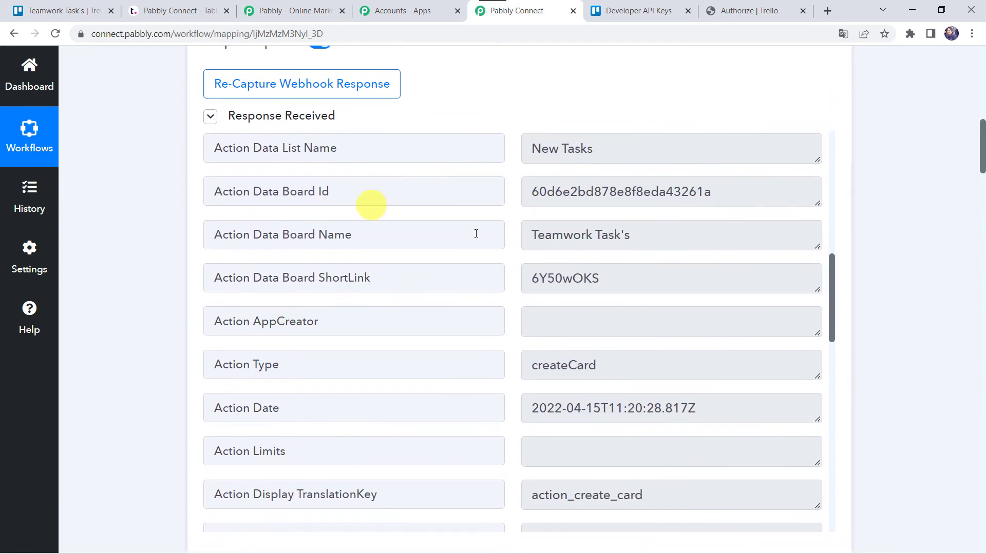
pyautogui.scroll(-8, 513, 342)
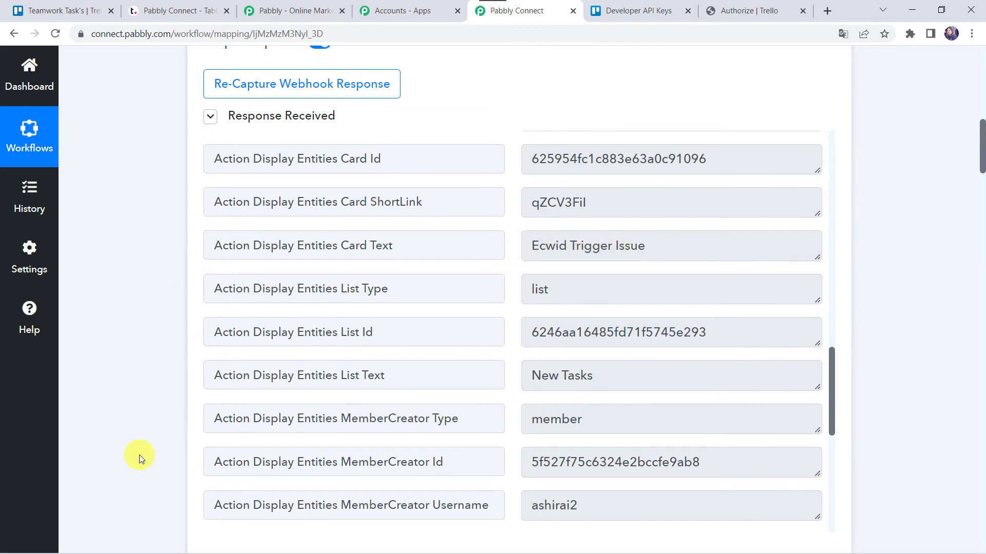
pyautogui.scroll(-20, 140, 455)
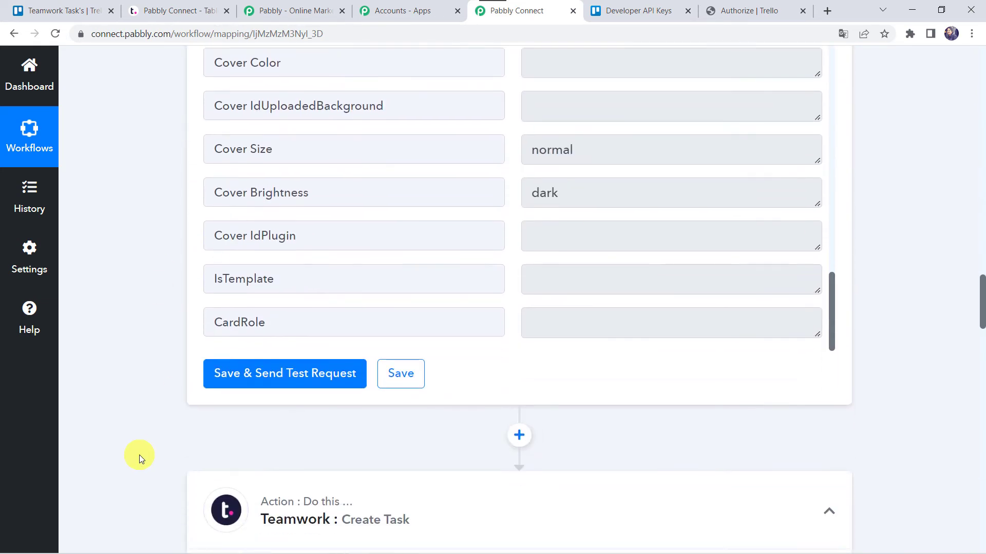
pyautogui.scroll(-15, 140, 454)
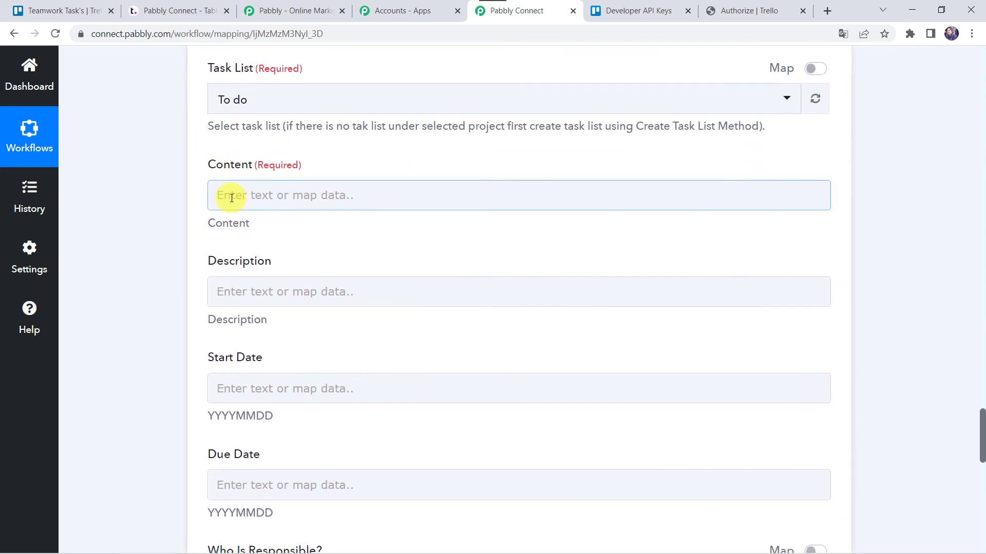
# Map the Content field to Action Data Card Name from the Trello New Card step, searching the data for "ec".
pyautogui.click(232, 198)
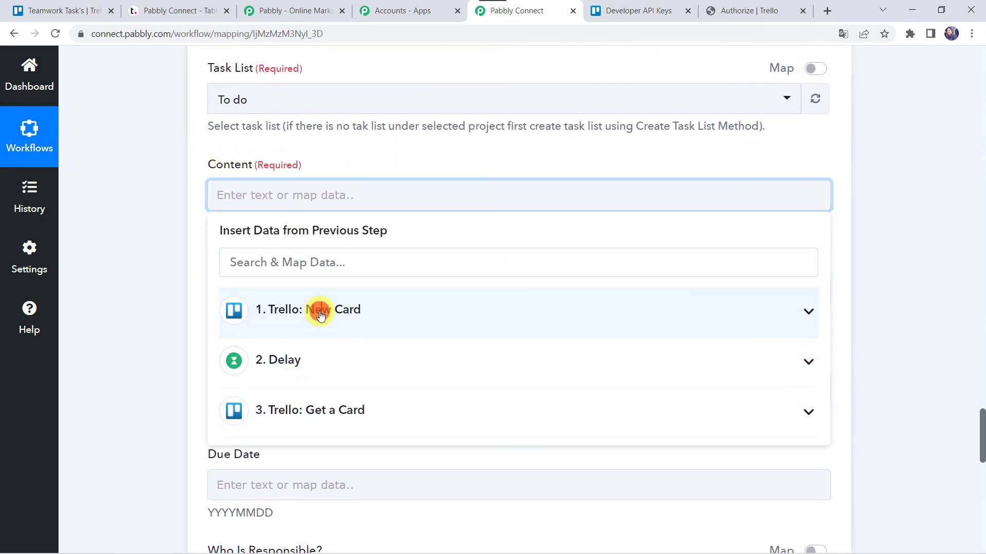
pyautogui.click(320, 315)
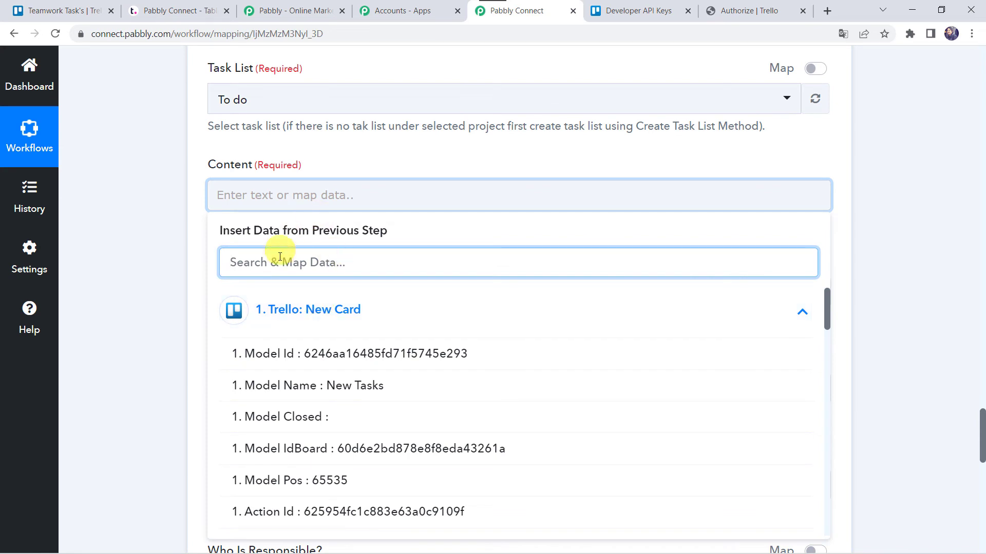
pyautogui.write('ec')
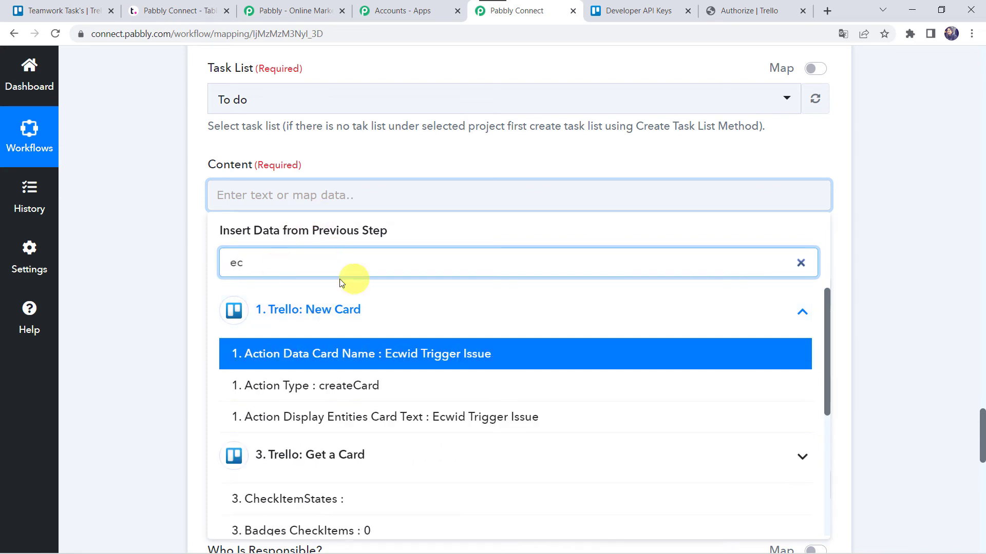
pyautogui.click(345, 349)
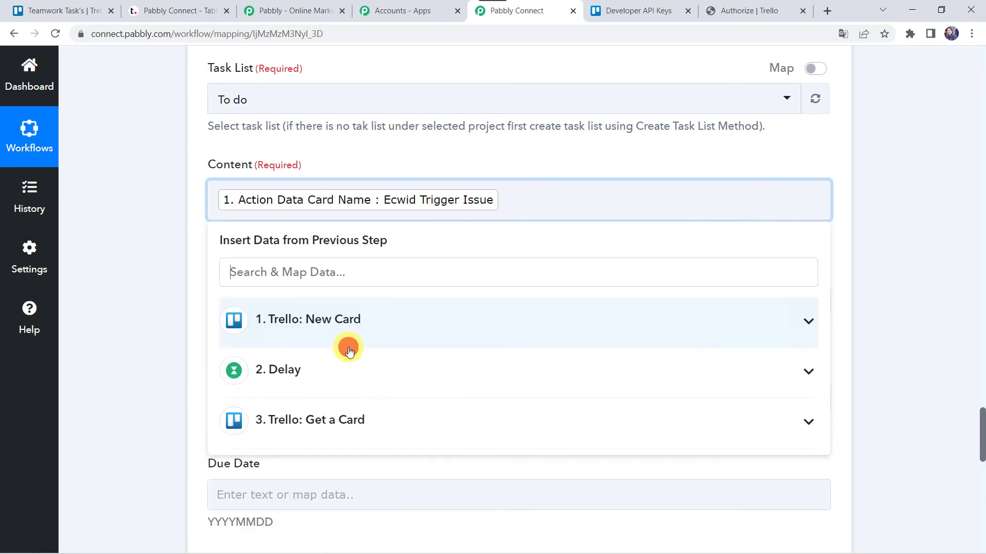
pyautogui.click(194, 307)
# Map the Description field to Desc from the Trello Get a Card step, searching the data for "ec".
pyautogui.click(232, 298)
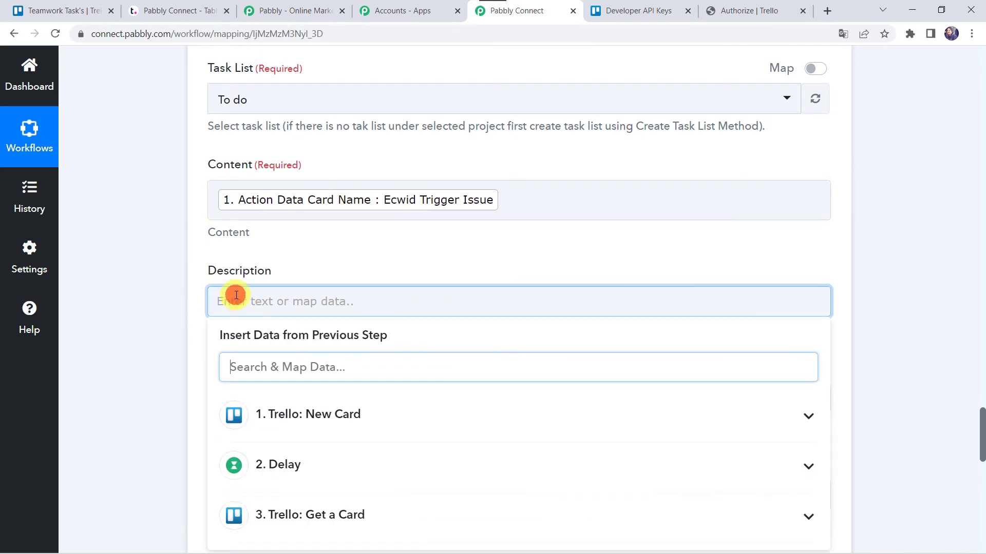
pyautogui.scroll(-3, 152, 279)
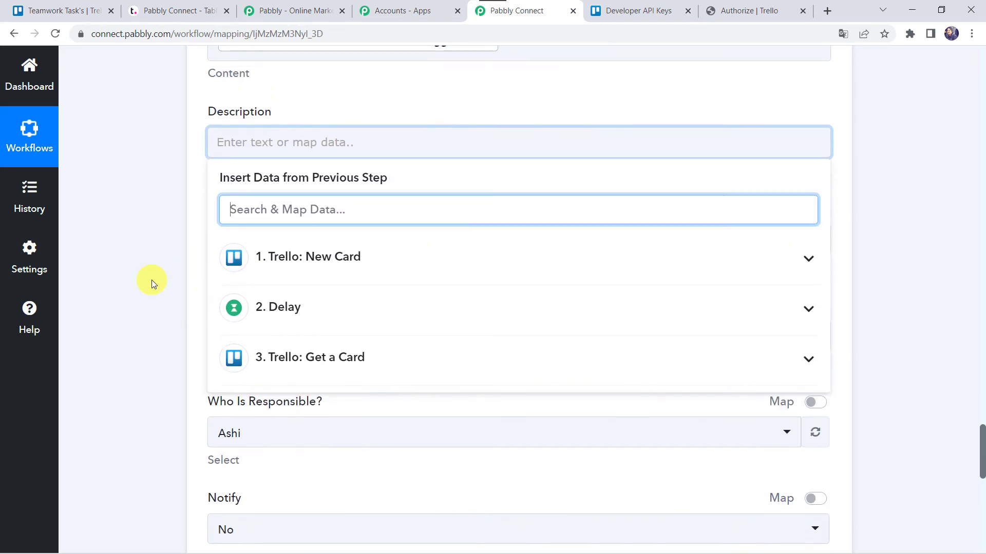
pyautogui.click(308, 366)
pyautogui.scroll(-3, 346, 460)
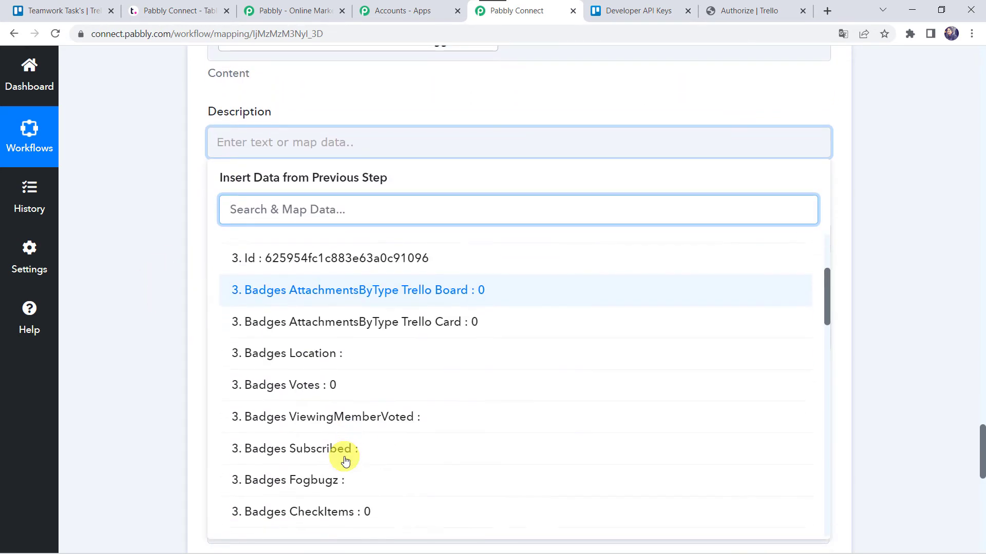
pyautogui.scroll(-1, 345, 460)
pyautogui.write('ec')
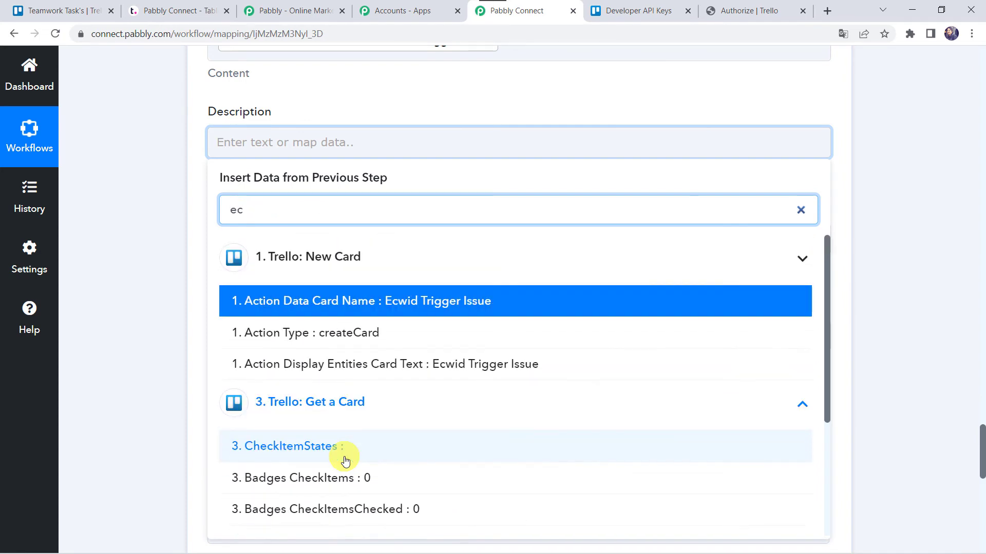
pyautogui.scroll(-3, 339, 464)
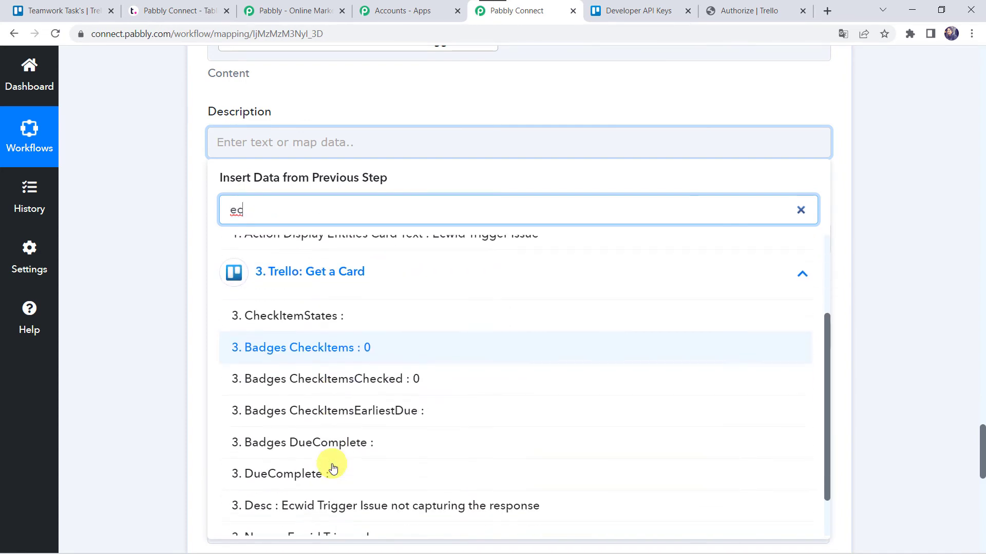
pyautogui.scroll(-1, 331, 465)
pyautogui.click(336, 462)
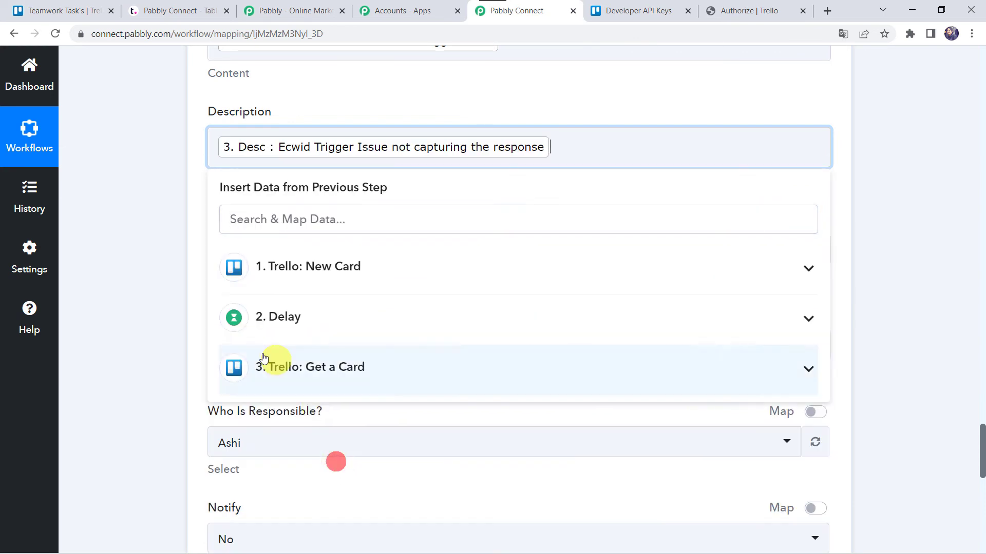
pyautogui.click(162, 322)
# Set the Create Task step's Who Is Responsible field to the team member who should handle the task.
pyautogui.scroll(-1, 163, 323)
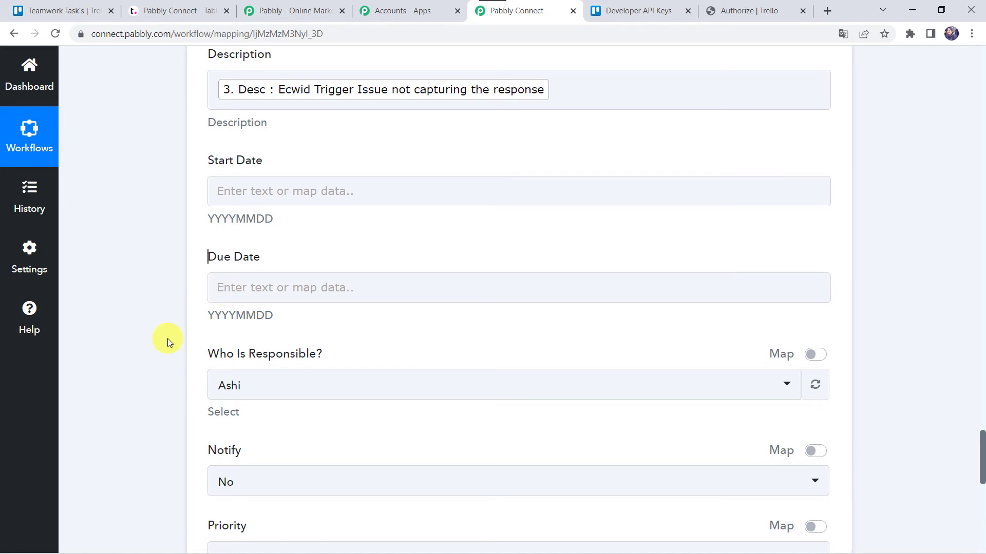
pyautogui.scroll(-2, 170, 339)
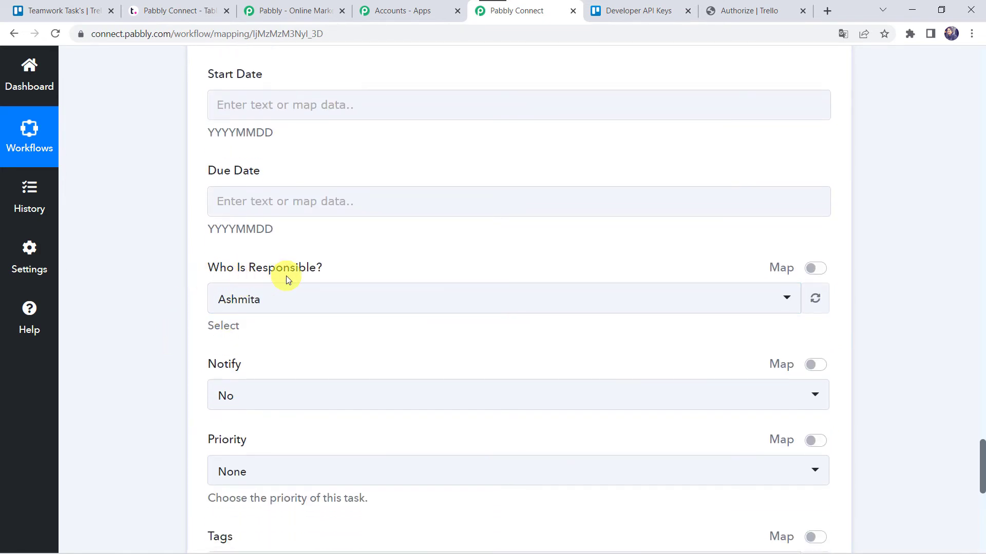
pyautogui.click(260, 303)
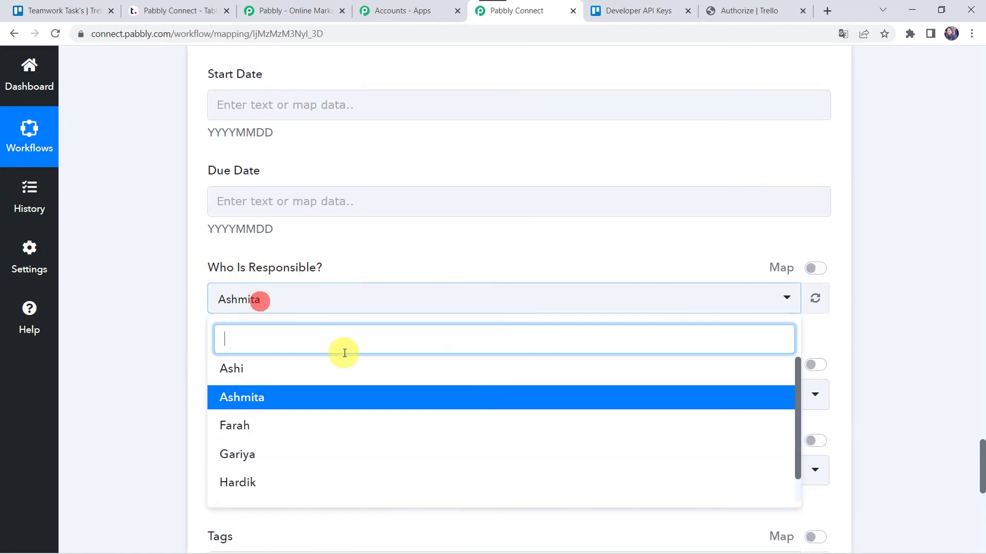
pyautogui.click(241, 485)
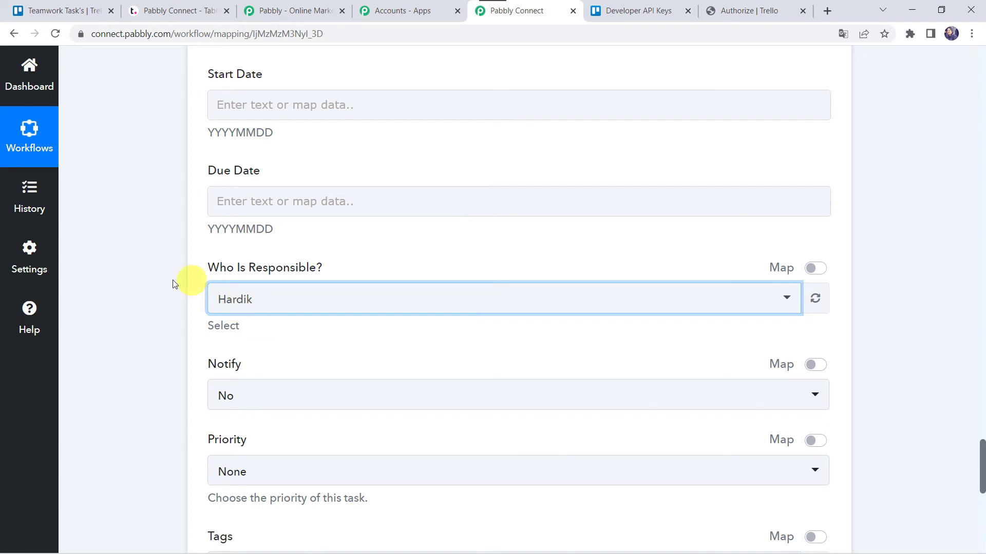
pyautogui.click(165, 308)
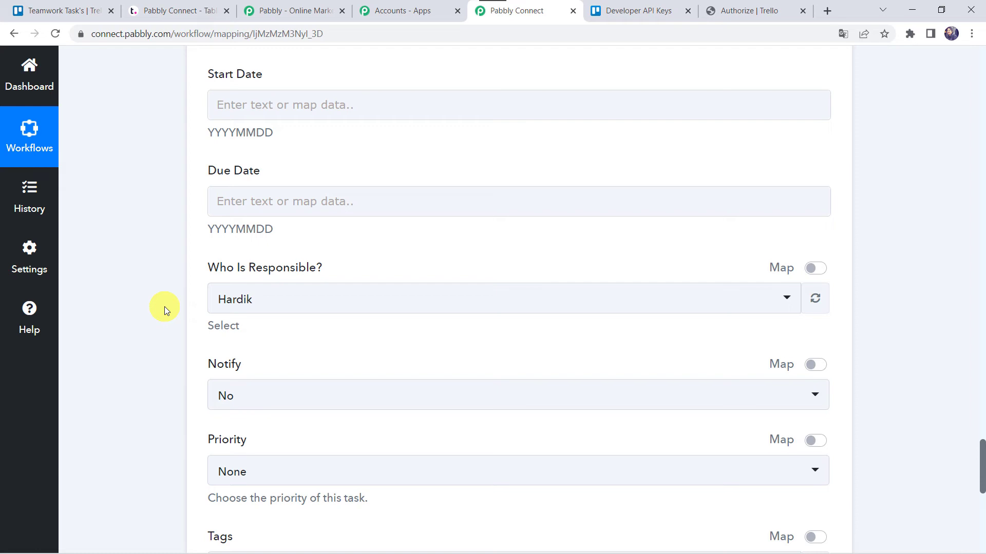
pyautogui.click(267, 308)
pyautogui.click(252, 460)
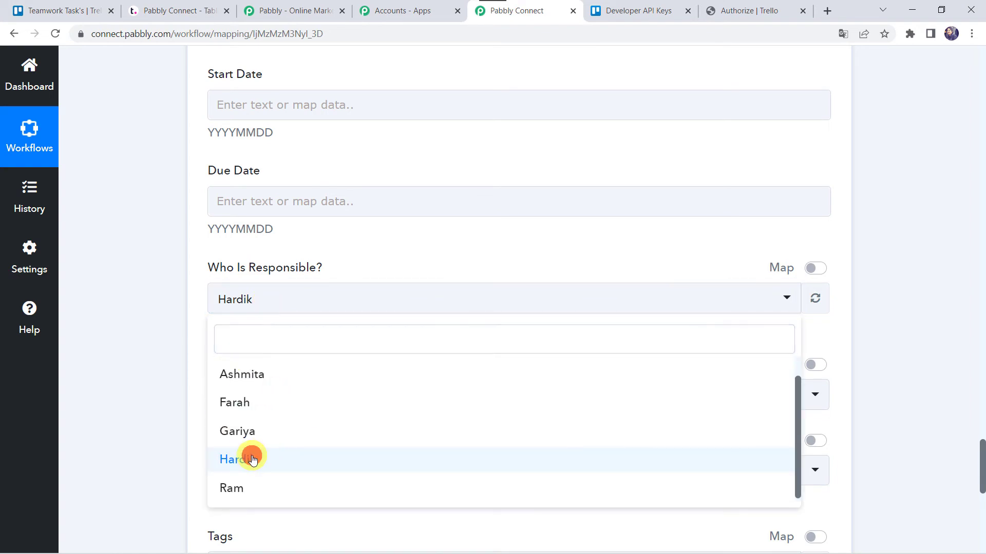
pyautogui.click(143, 323)
# Choose No for Notify and set Priority to Medium in the Create Task step.
pyautogui.scroll(-3, 292, 220)
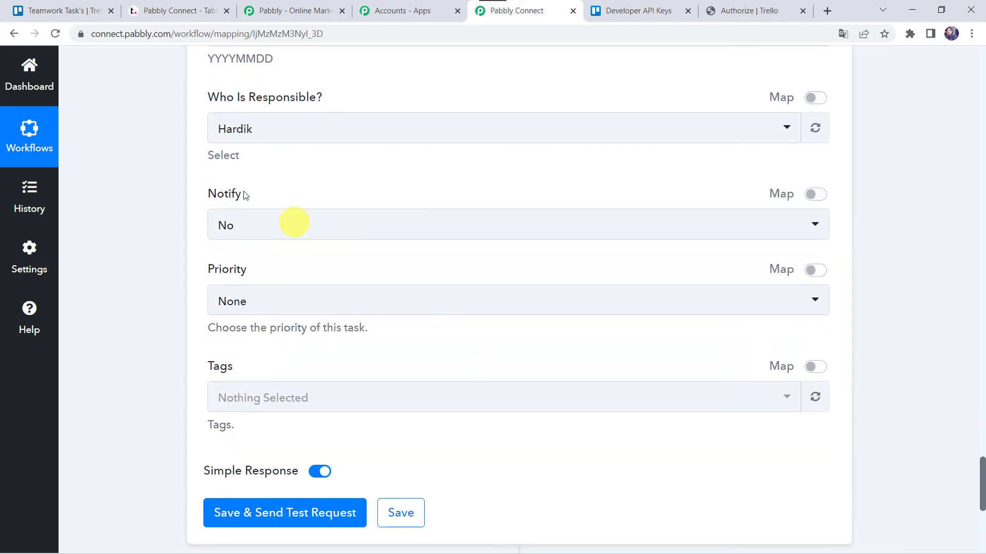
pyautogui.click(252, 228)
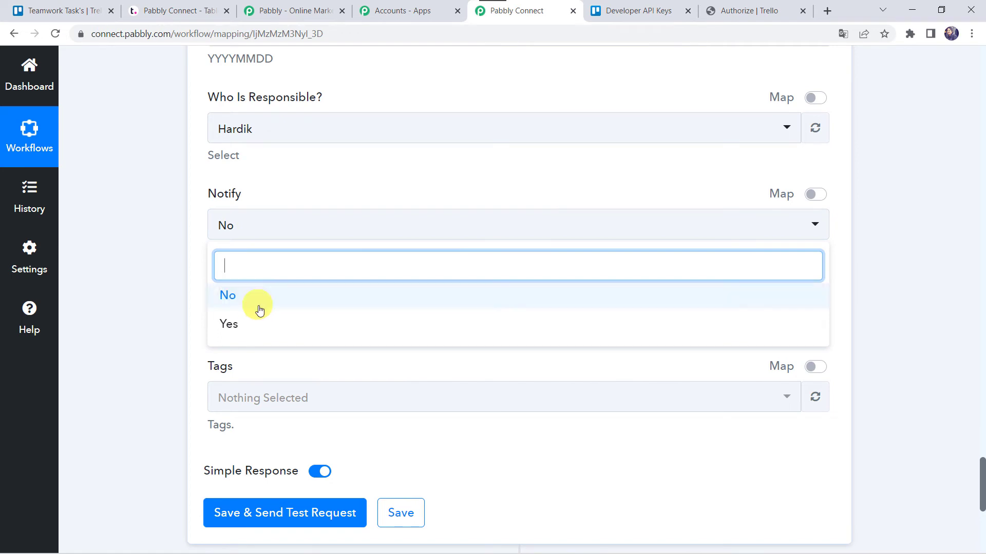
pyautogui.click(259, 307)
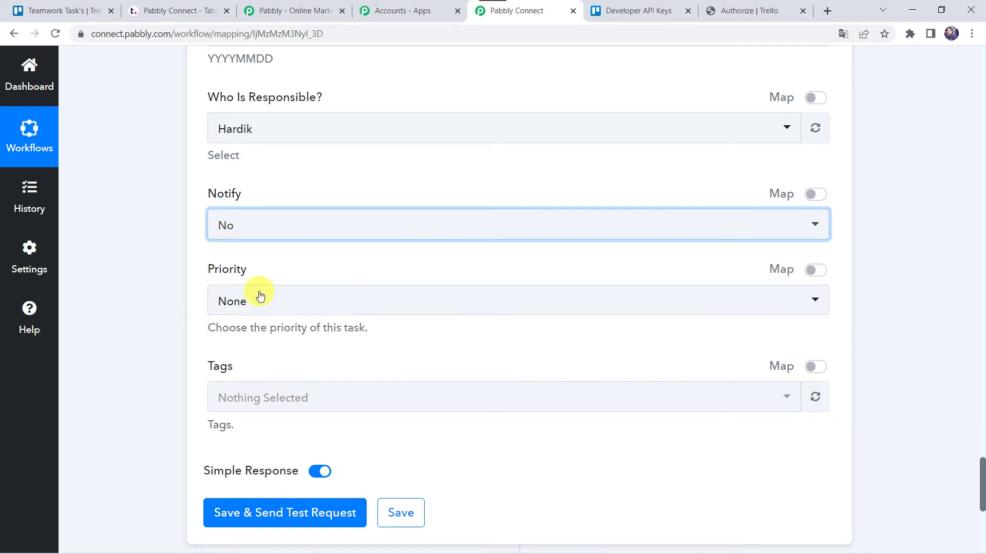
pyautogui.click(232, 303)
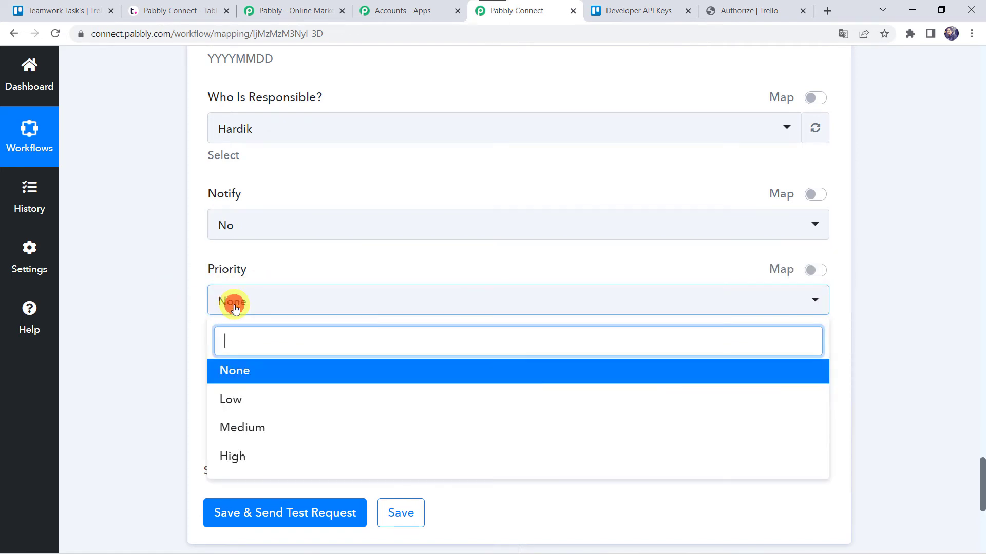
pyautogui.click(266, 429)
pyautogui.scroll(-1, 141, 286)
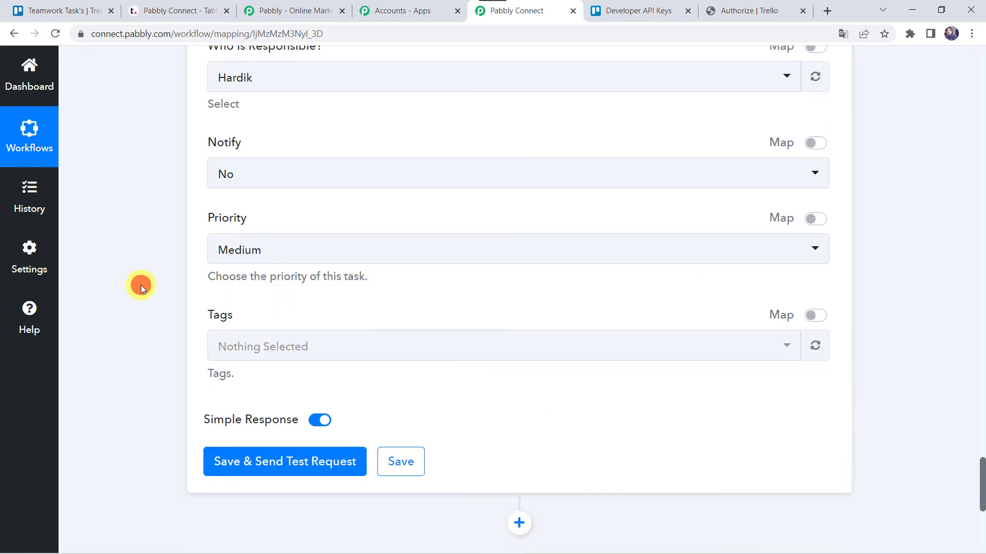
# Save the Create Task step, send its test request and view the response received.
pyautogui.scroll(-2, 141, 285)
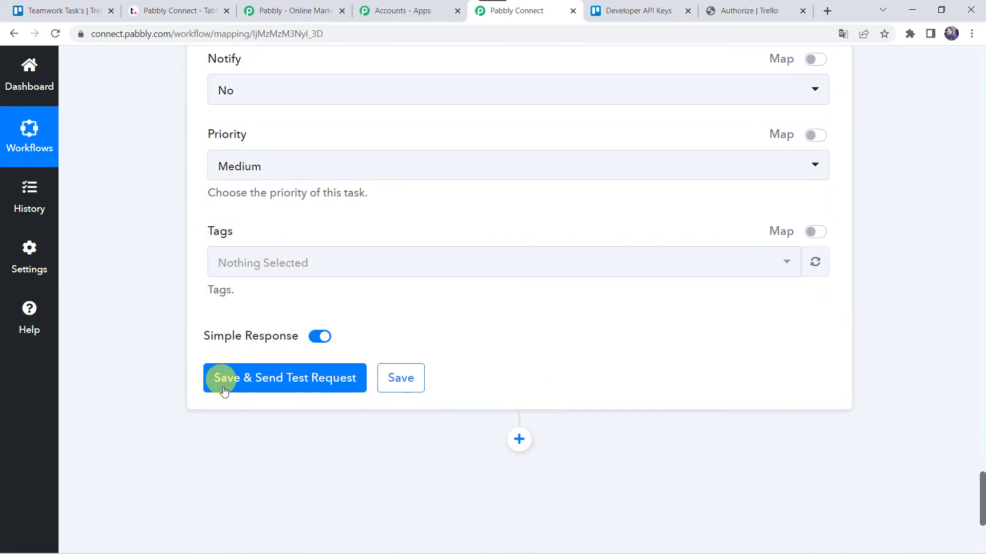
pyautogui.click(282, 383)
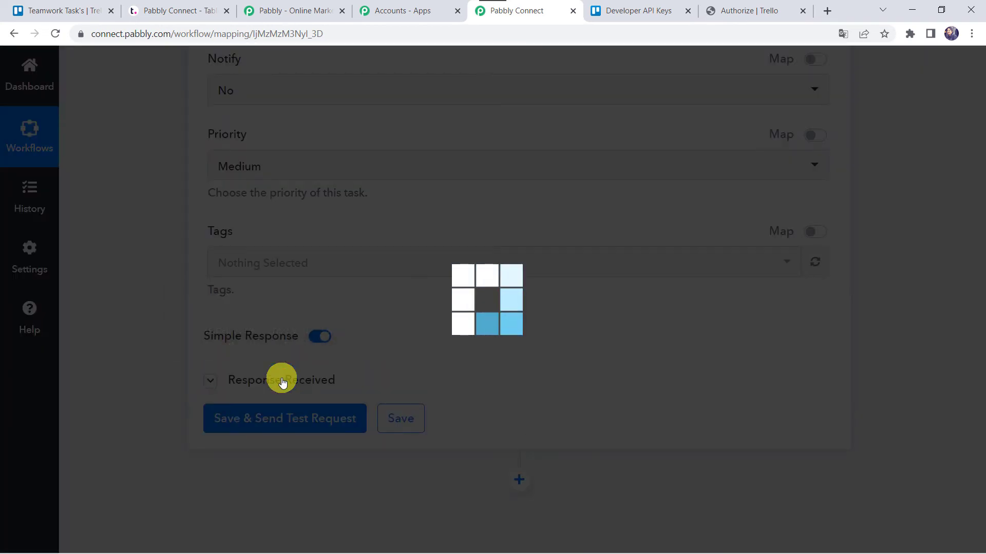
pyautogui.scroll(-4, 164, 415)
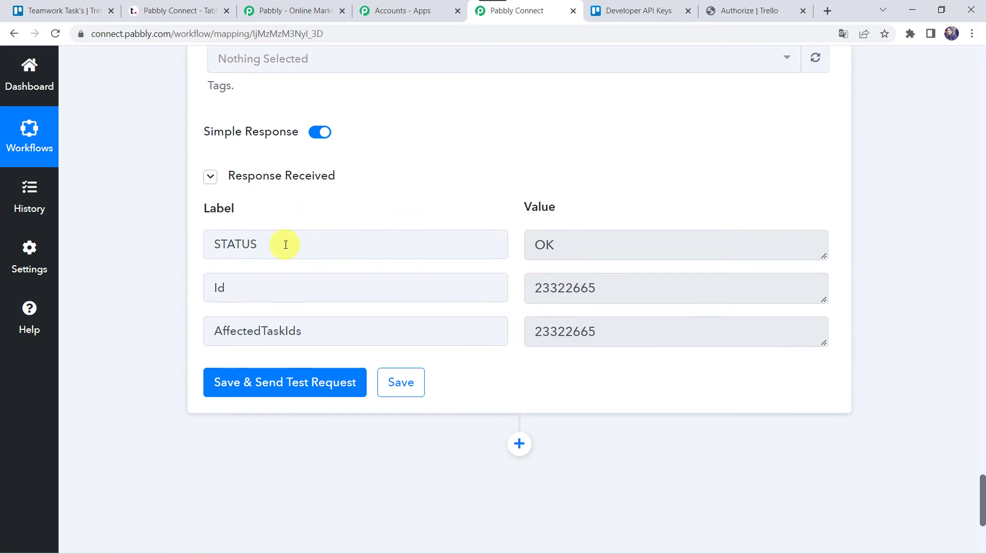
# Check the Ecwid Trigger Issue task's details in Teamwork and save the Create Task step in Pabbly Connect.
pyautogui.click(175, 10)
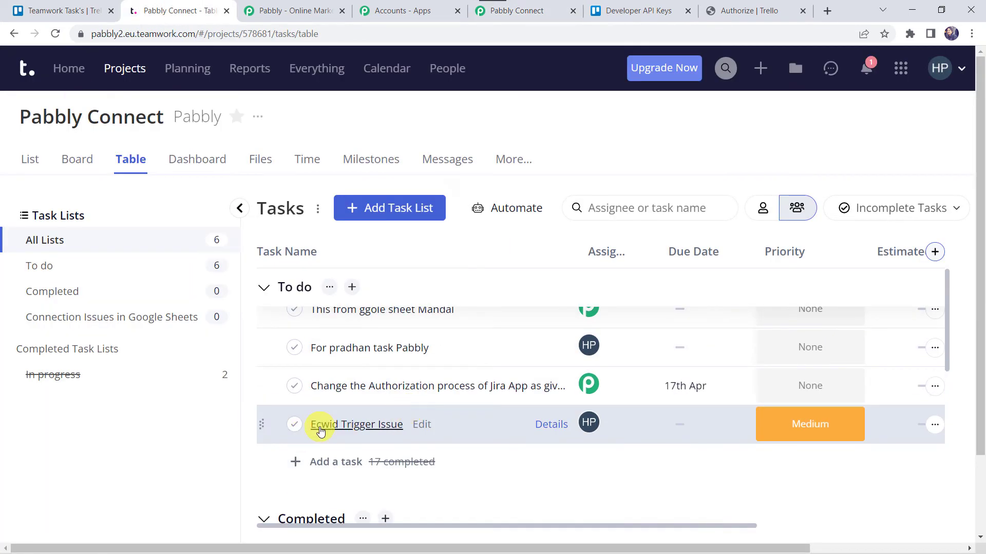
pyautogui.click(379, 427)
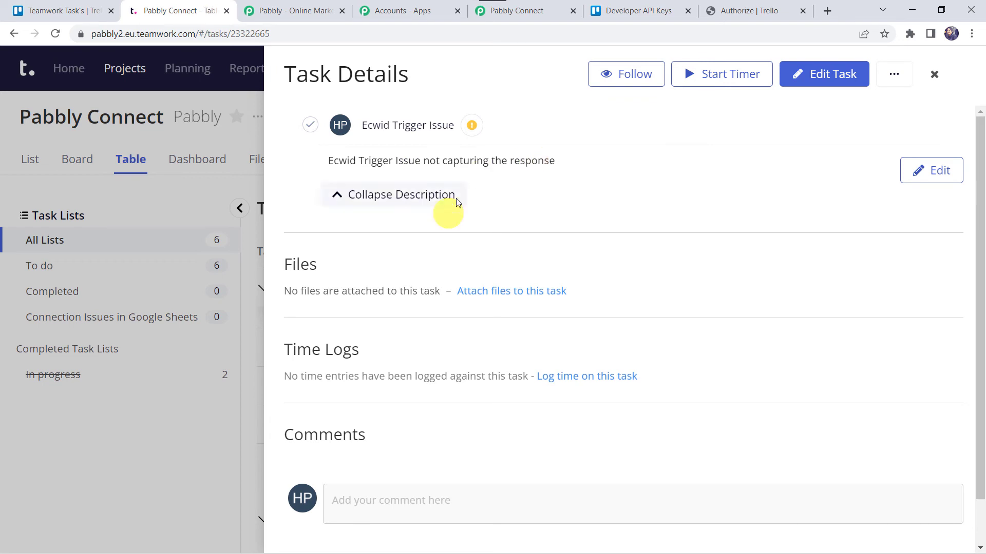
pyautogui.scroll(-1, 475, 292)
pyautogui.scroll(1, 475, 293)
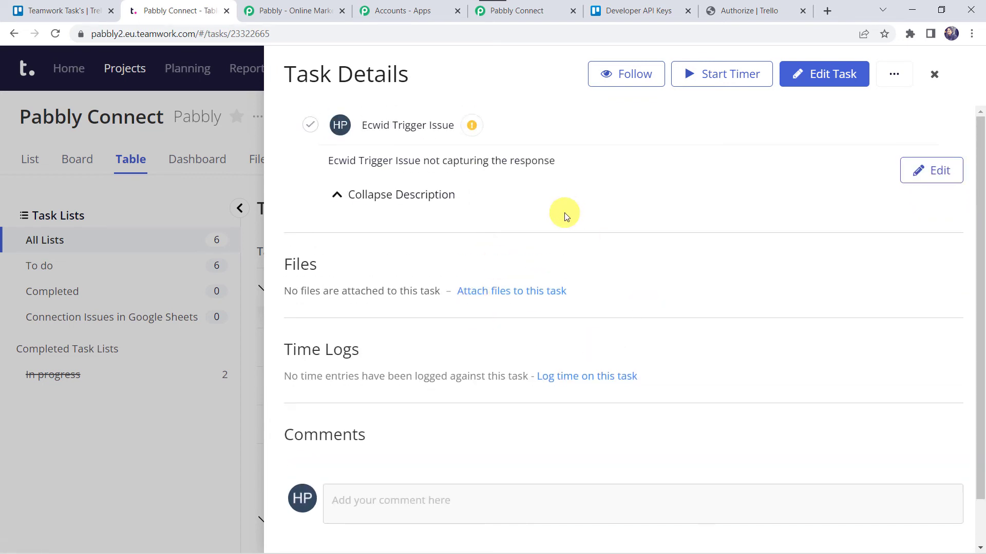
pyautogui.click(550, 7)
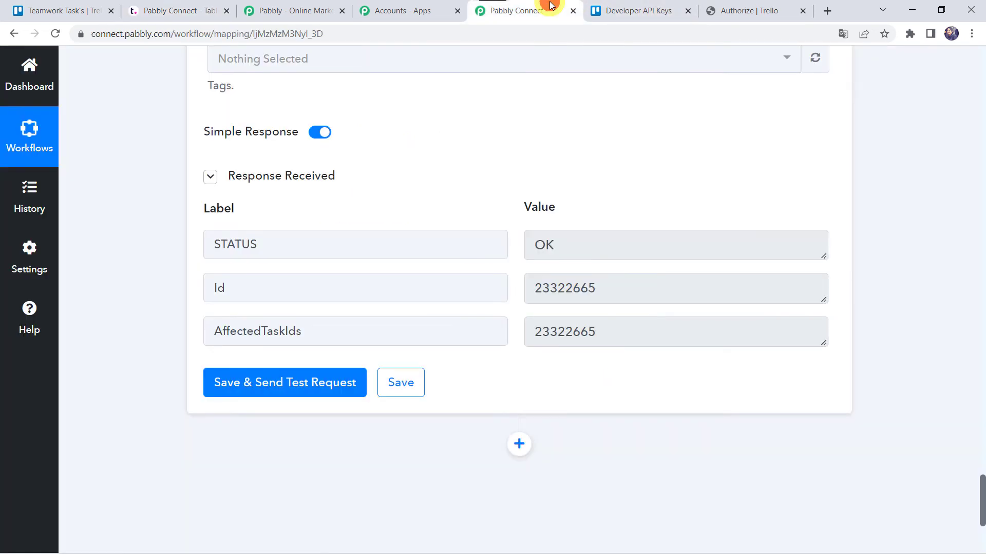
pyautogui.click(406, 383)
# Add a card titled "Google Blogger Issue" to the New Tasks list on the Trello board Teamwork Task's.
pyautogui.click(72, 6)
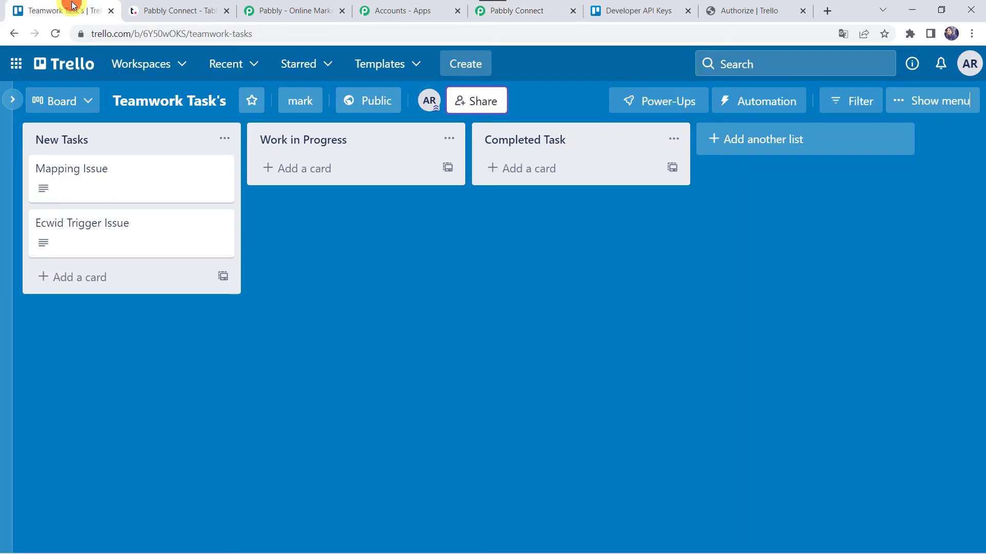
pyautogui.click(81, 284)
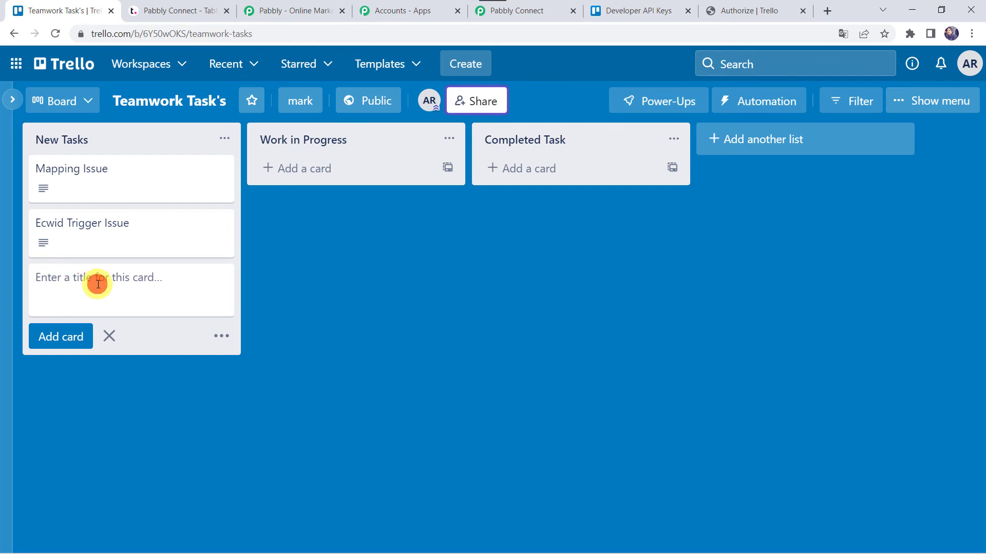
pyautogui.click(97, 284)
pyautogui.write('Google Blogger Issue')
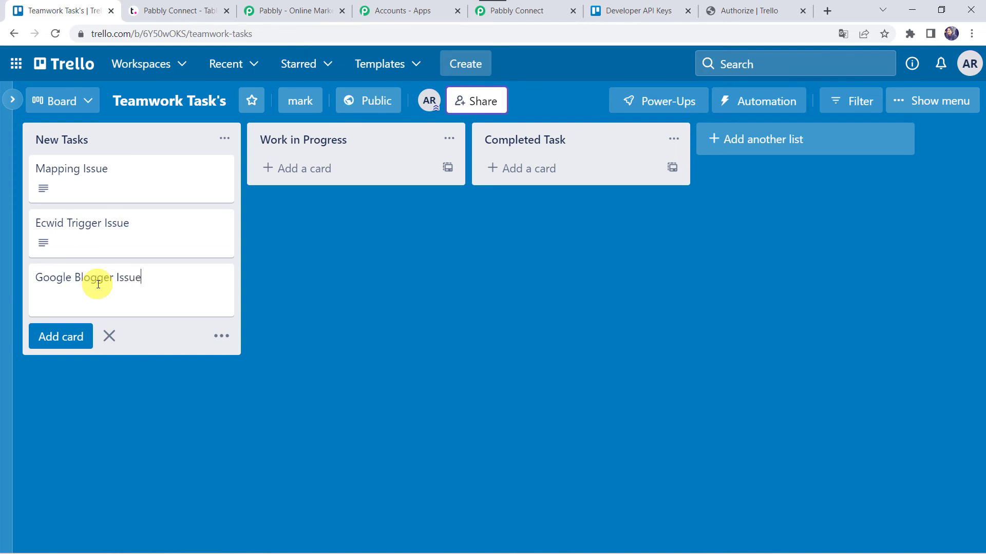
pyautogui.click(44, 336)
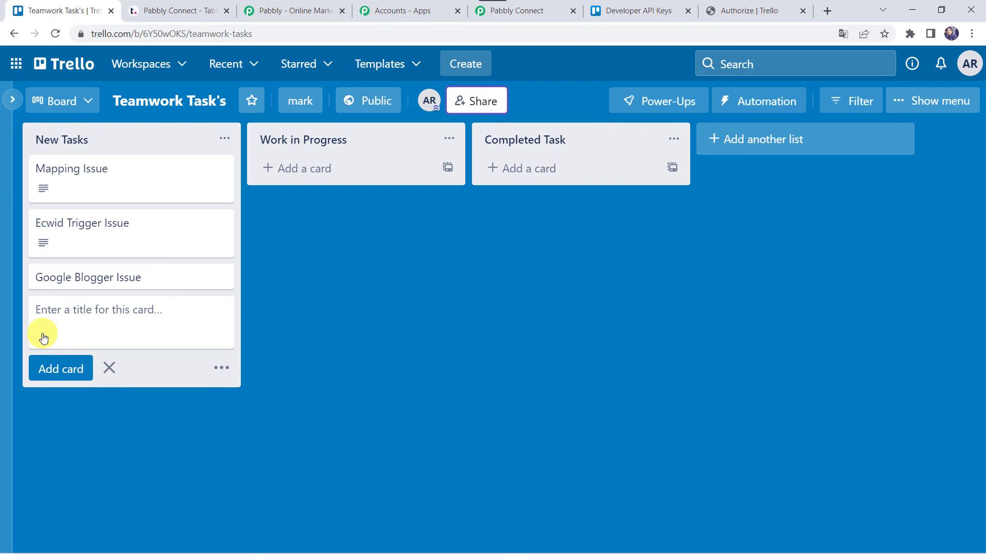
pyautogui.click(300, 318)
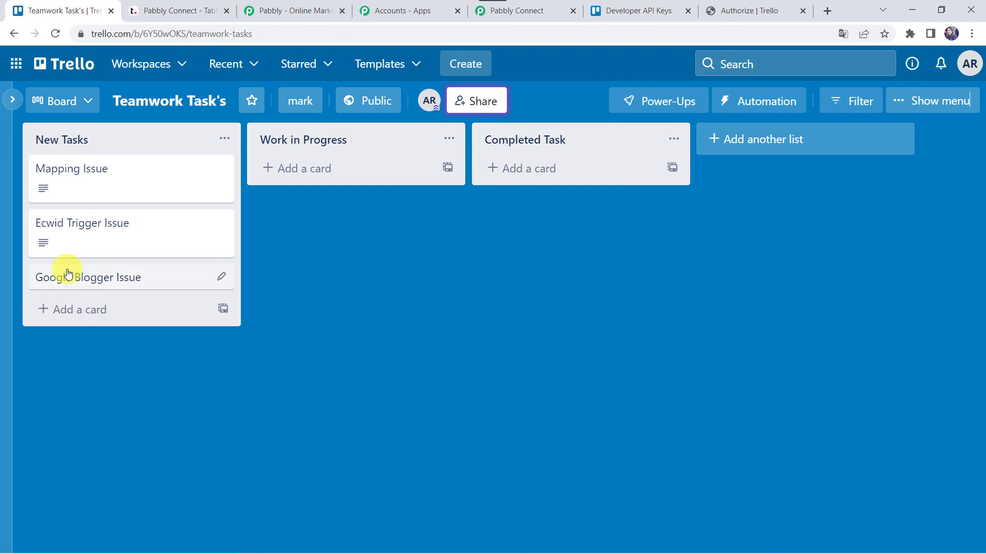
# Give the Google Blogger Issue card the description "Google Blogger New Post Added Trigger not working properly." and close the card.
pyautogui.click(102, 279)
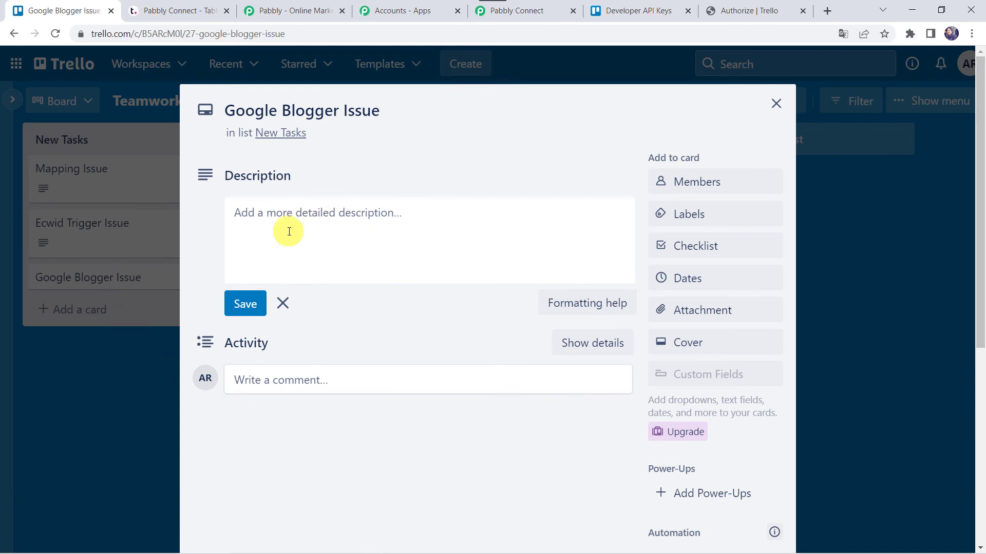
pyautogui.write('Google Blogger New Post Added Trigger not working properly.')
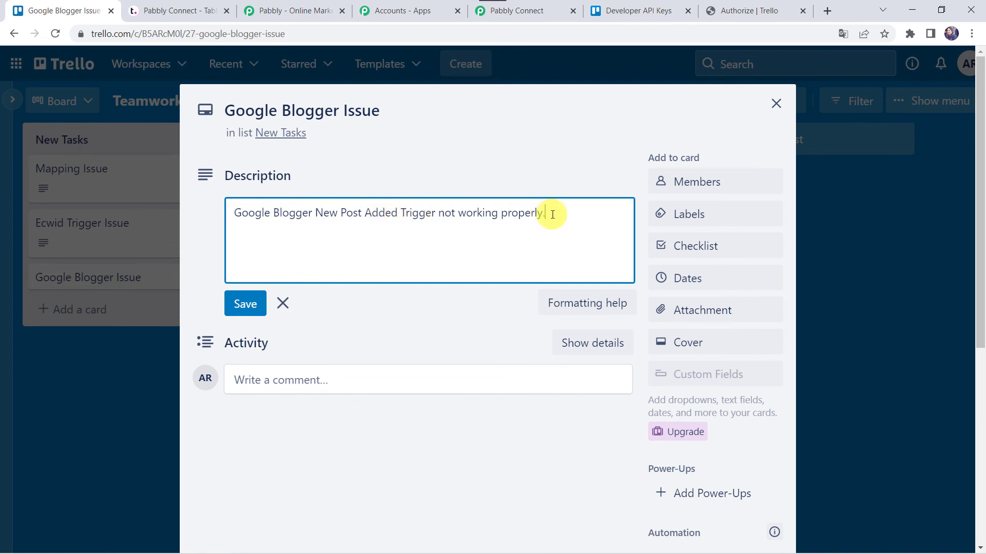
pyautogui.click(252, 308)
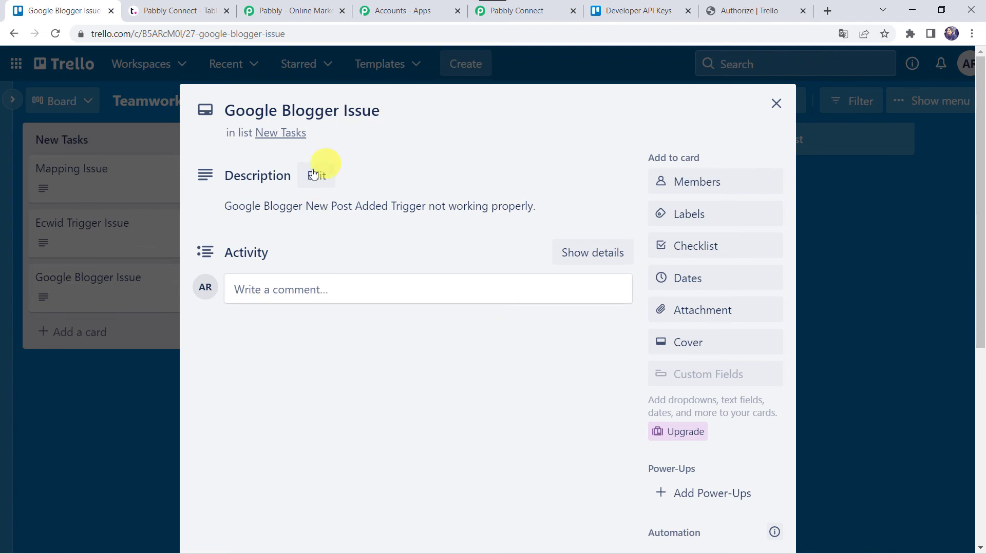
pyautogui.click(775, 103)
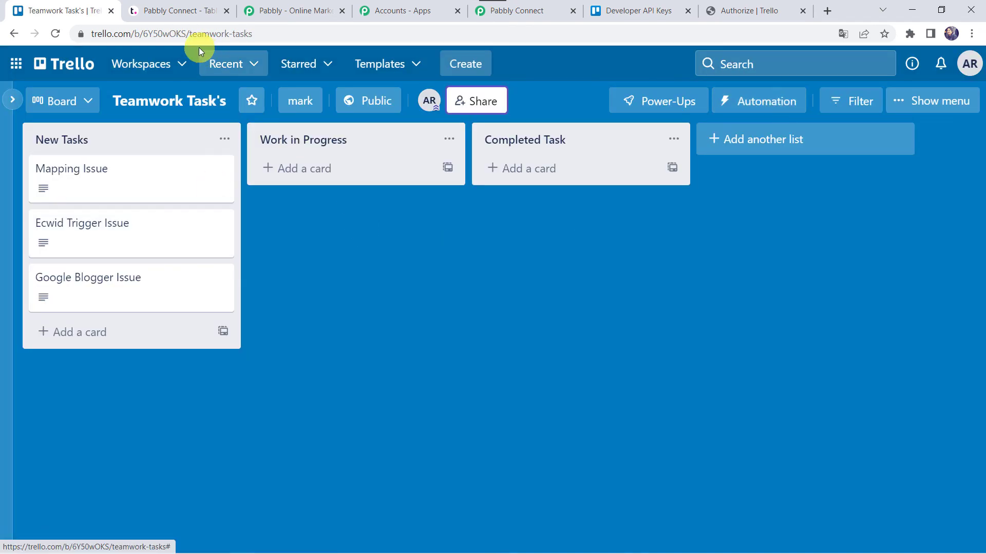
# Check the Google Blogger Issue task and its description in the Teamwork project's To do list.
pyautogui.click(194, 14)
pyautogui.scroll(-1, 162, 400)
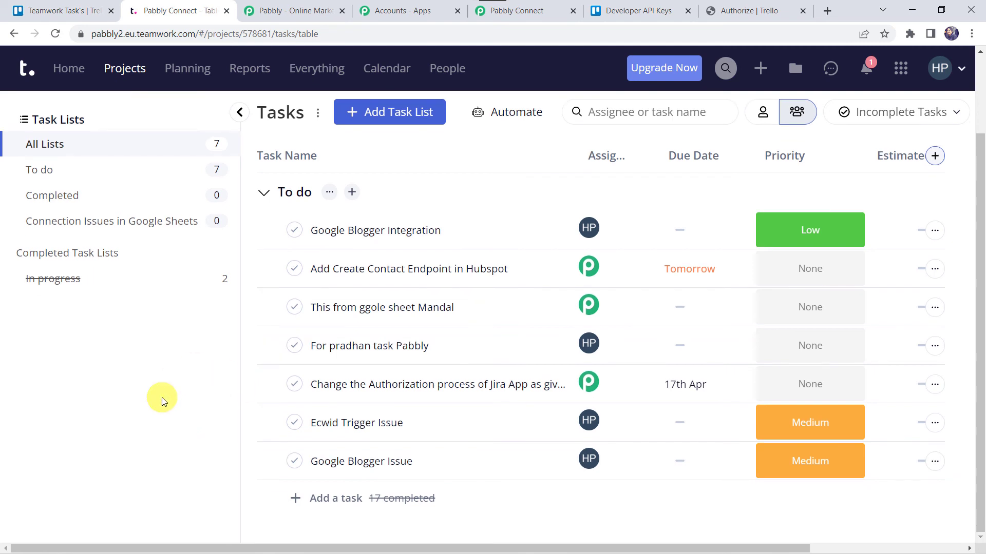
pyautogui.click(406, 465)
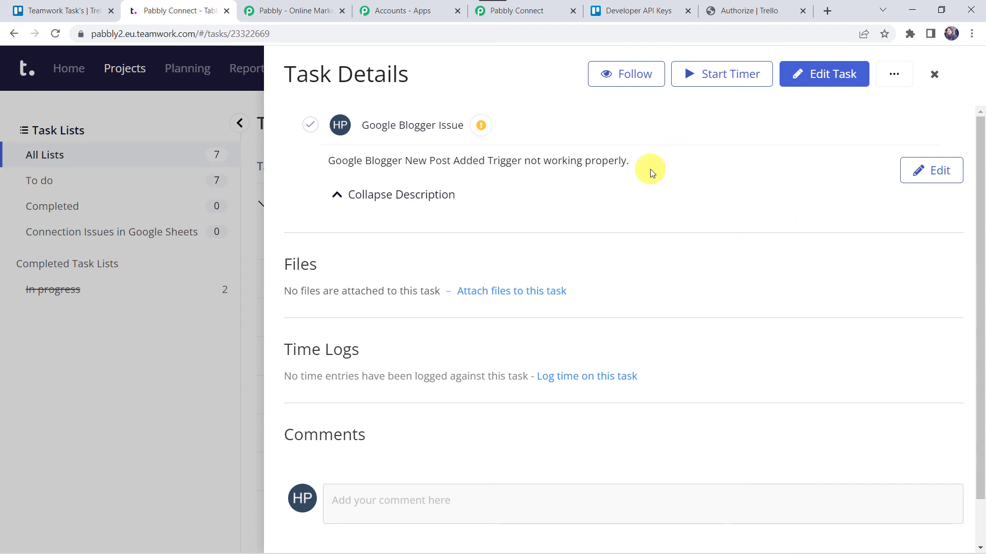
pyautogui.click(934, 76)
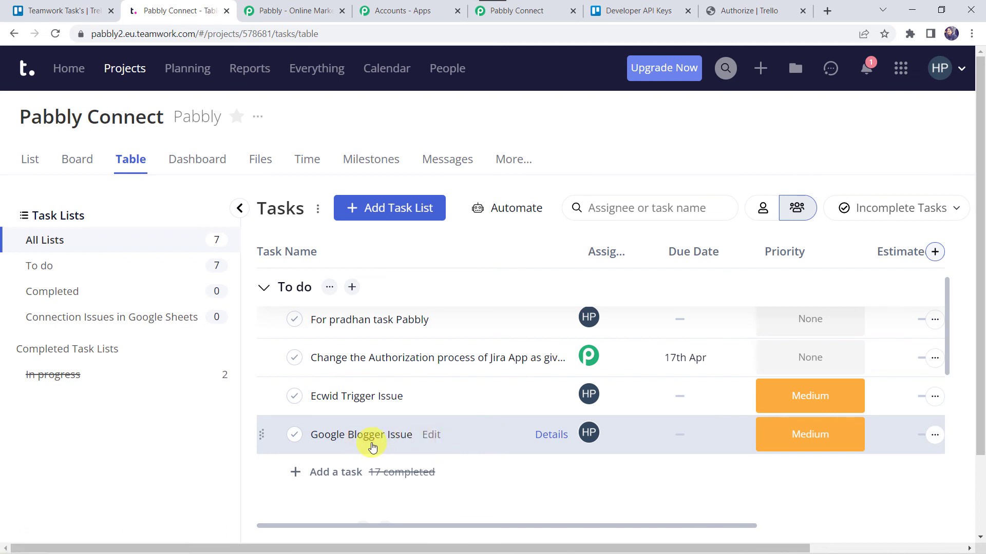
# Review the mapped Create Task fields and the Delay by Pabbly step's settings in the Pabbly Connect workflow.
pyautogui.click(519, 11)
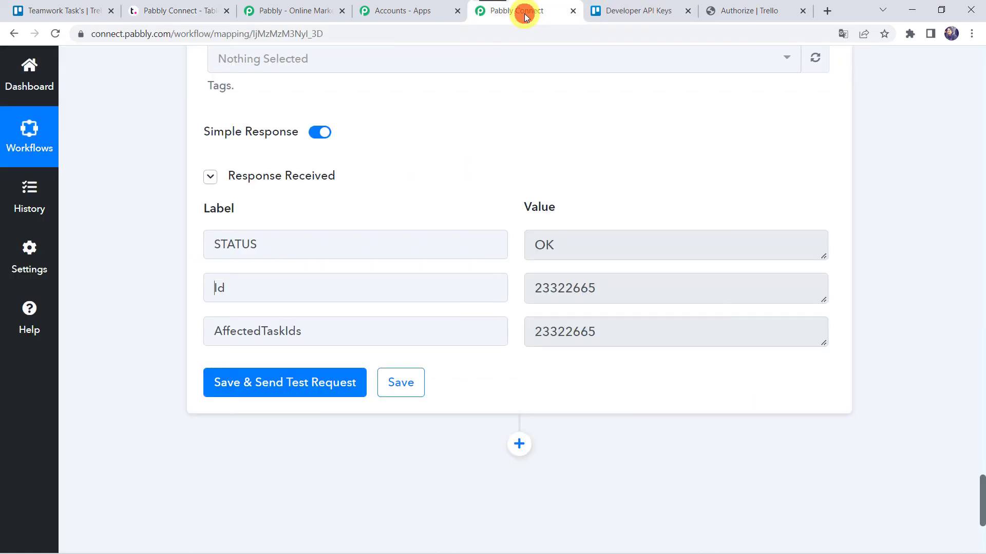
pyautogui.scroll(20, 118, 164)
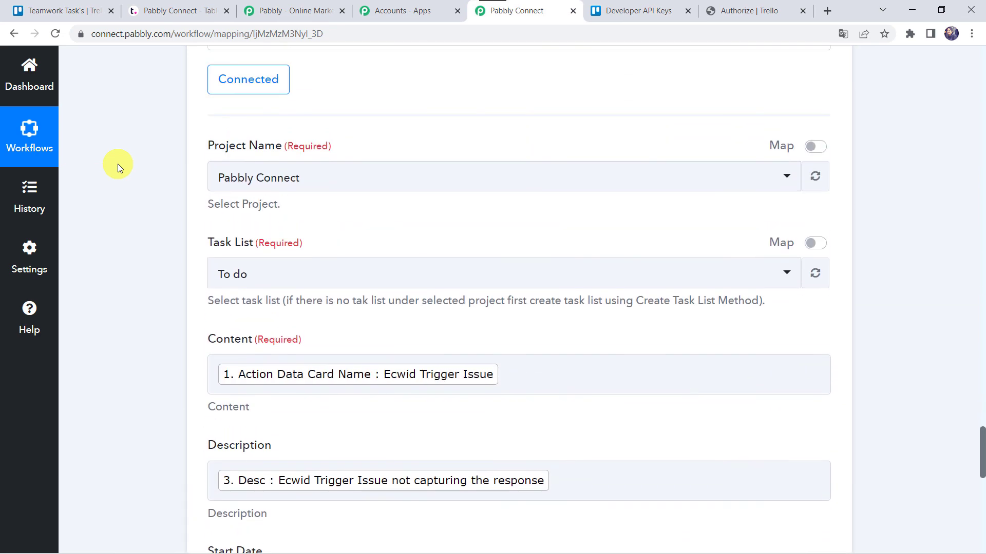
pyautogui.scroll(20, 118, 164)
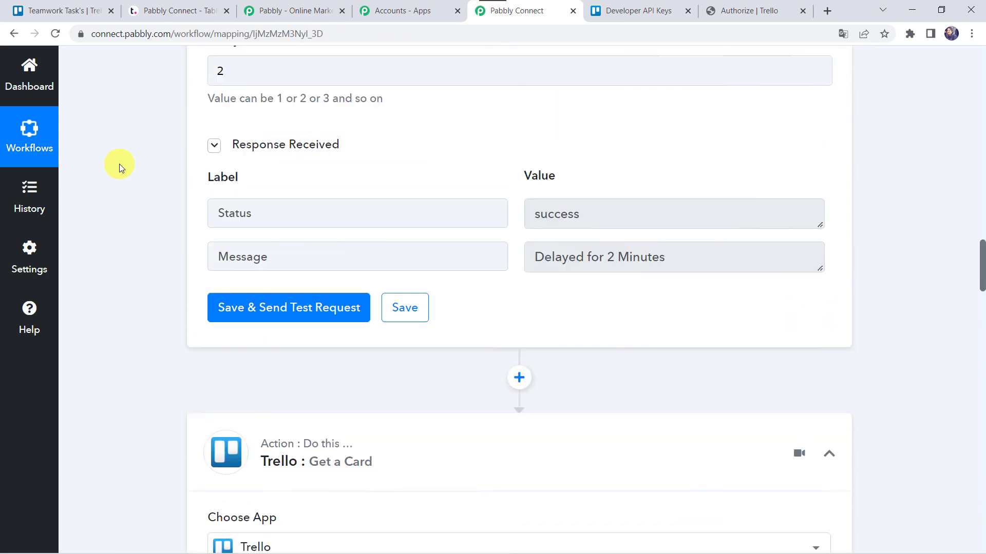
pyautogui.scroll(1, 119, 165)
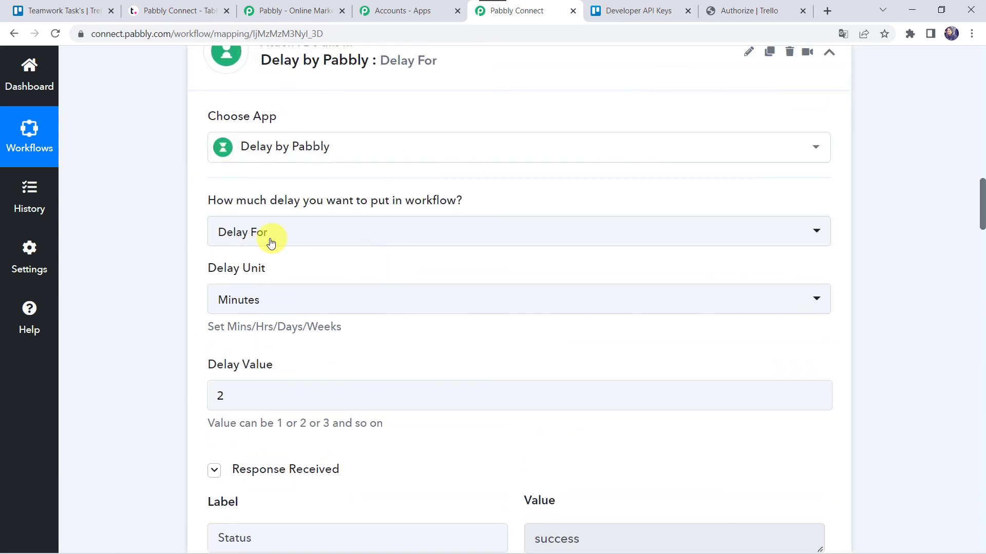
pyautogui.click(136, 351)
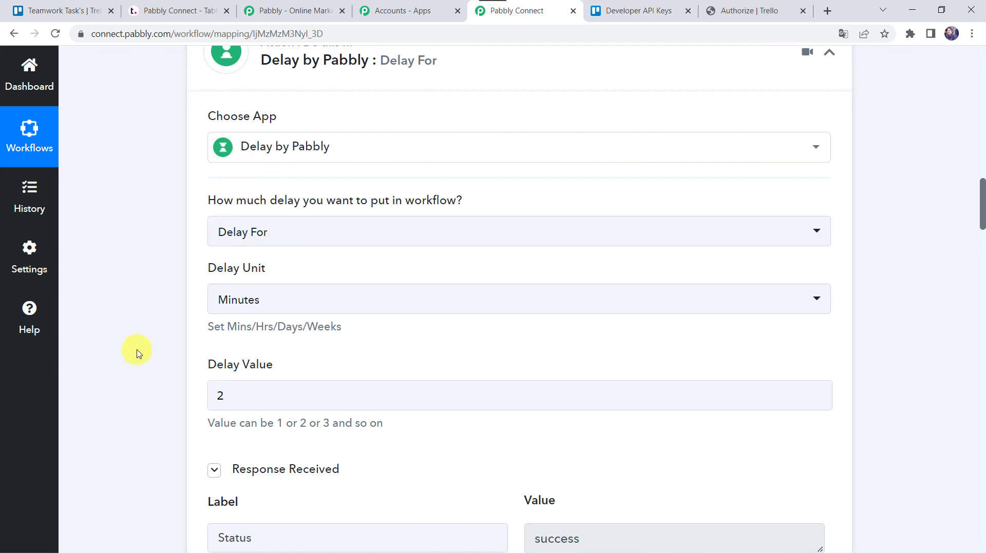
# Collapse the New Card trigger, Delay by Pabbly, Get a Card and Teamwork Create Task steps in the workflow.
pyautogui.scroll(7, 136, 349)
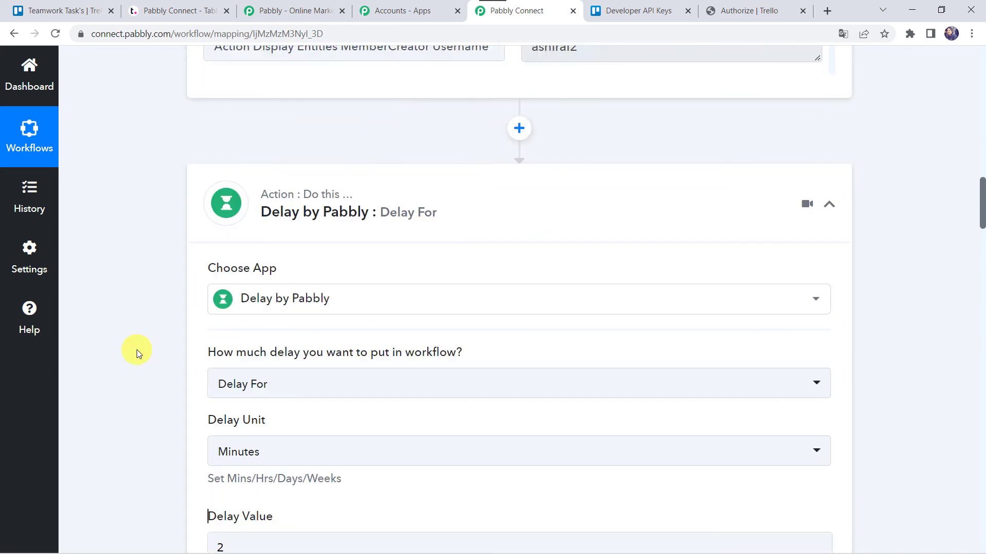
pyautogui.scroll(15, 450, 400)
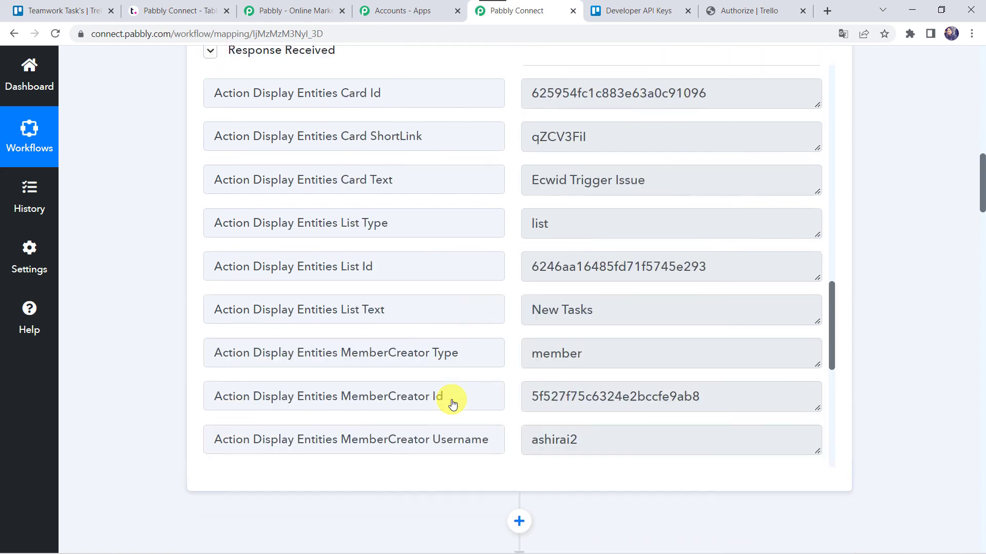
pyautogui.scroll(2, 452, 404)
pyautogui.click(462, 270)
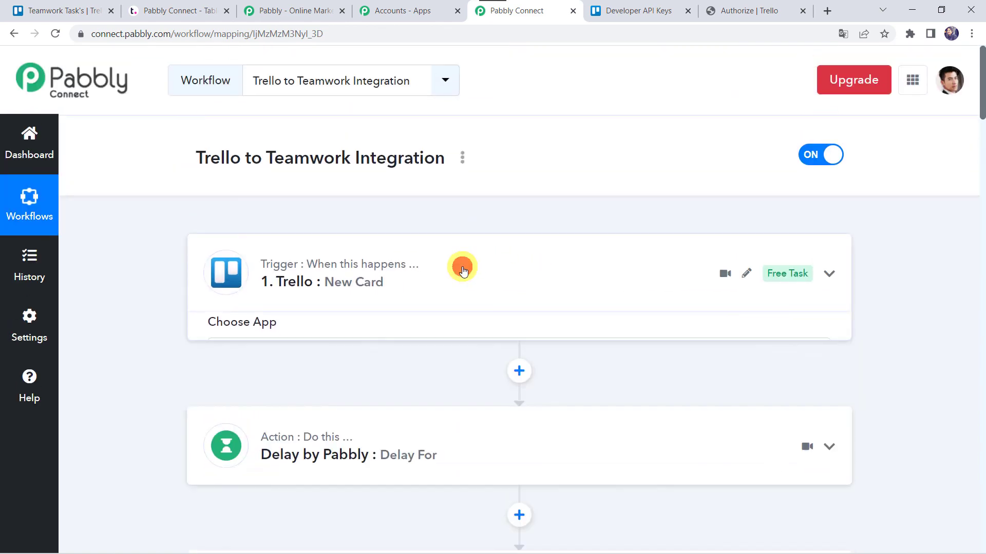
pyautogui.scroll(-8, 462, 263)
pyautogui.click(454, 164)
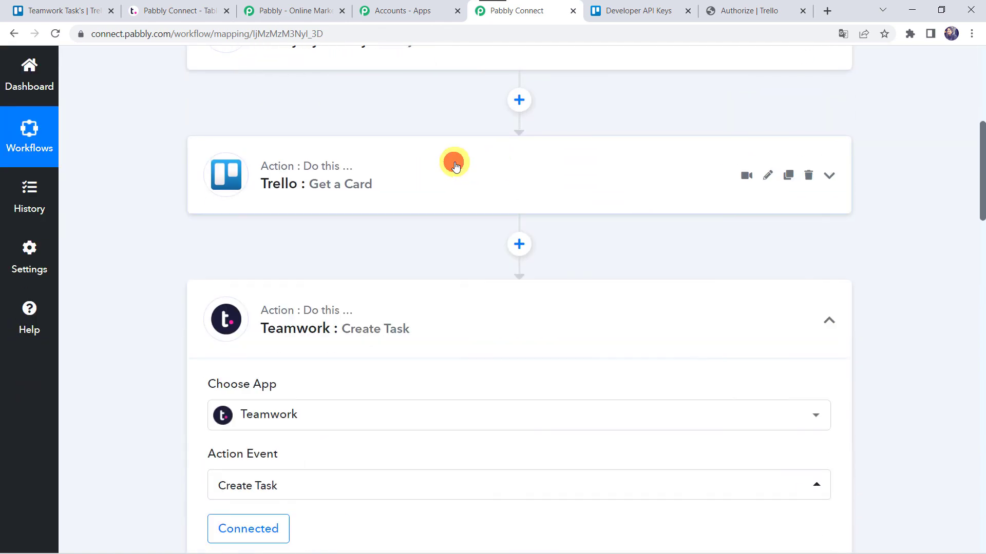
pyautogui.click(440, 297)
# Review the collapsed workflow's step sequence from the Trello New Card trigger through to the Teamwork Create Task action.
pyautogui.scroll(7, 439, 297)
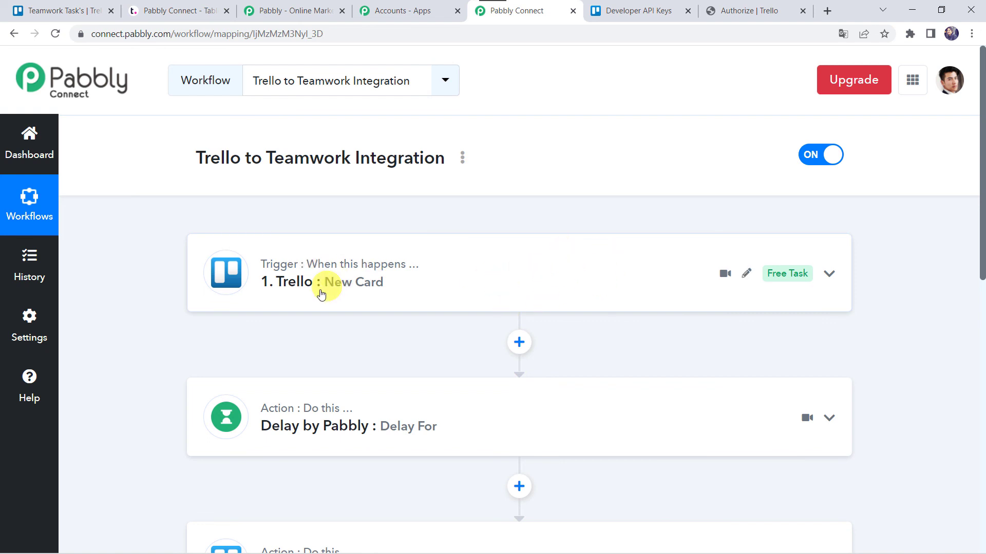
pyautogui.moveTo(283, 426)
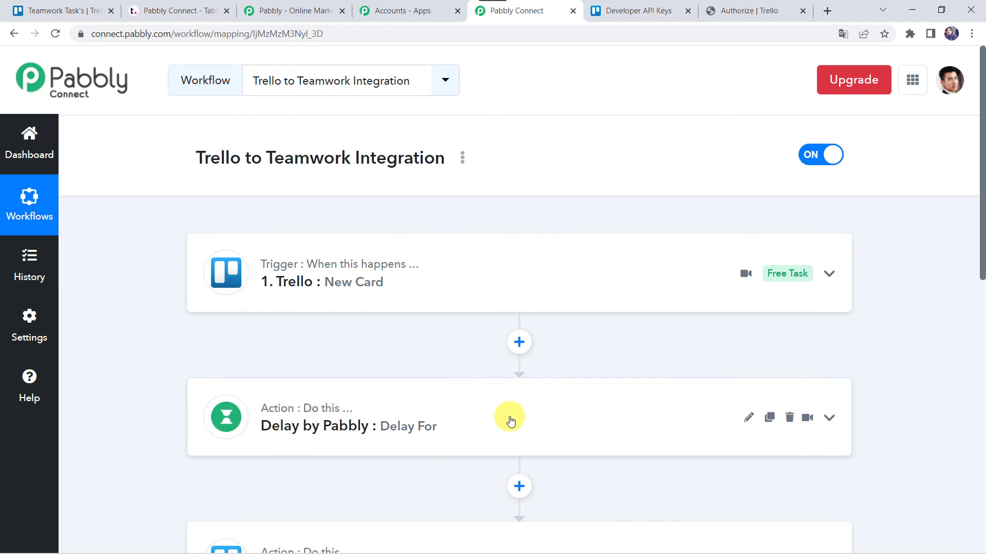
pyautogui.scroll(-2, 512, 401)
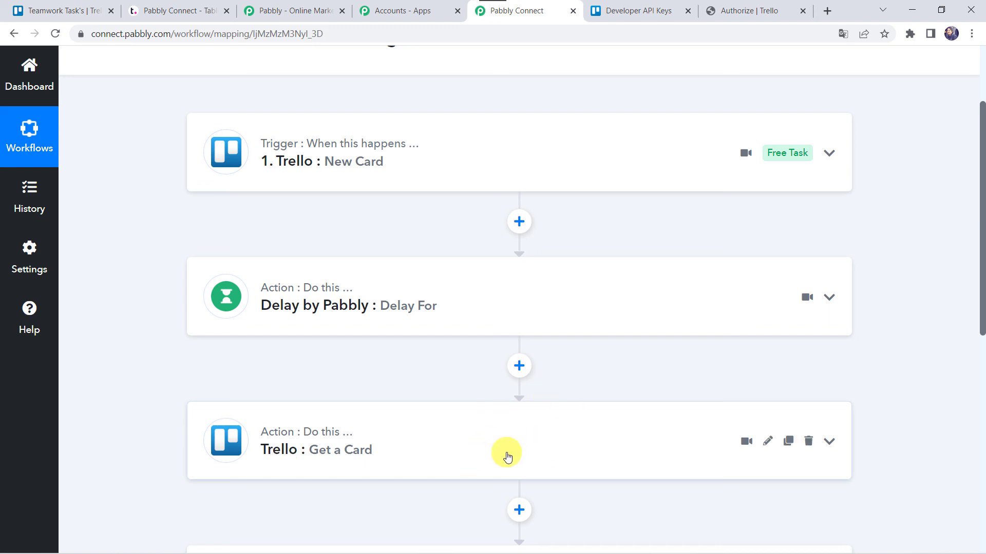
pyautogui.scroll(-1, 507, 456)
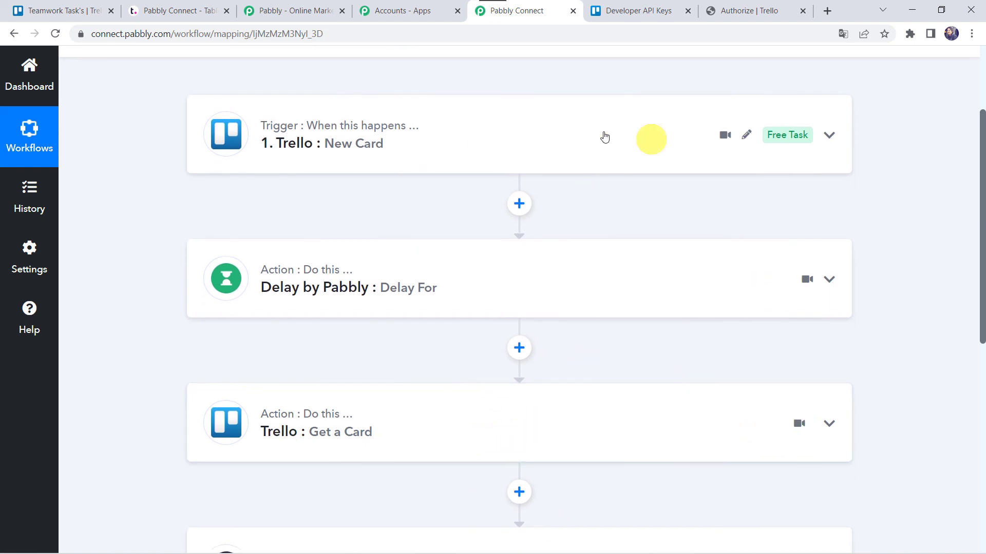
pyautogui.scroll(-4, 547, 366)
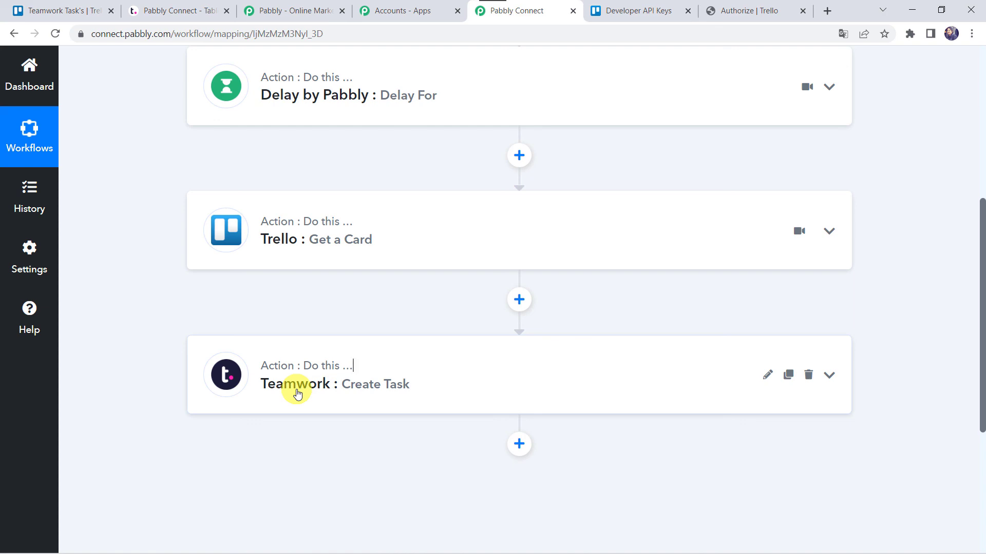
pyautogui.scroll(4, 296, 399)
pyautogui.scroll(-3, 294, 405)
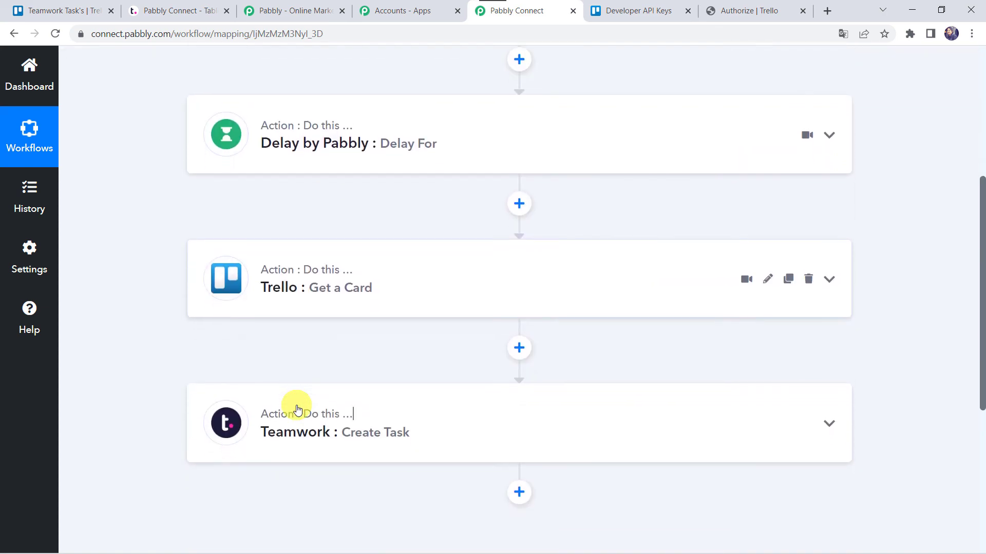
pyautogui.scroll(6, 297, 408)
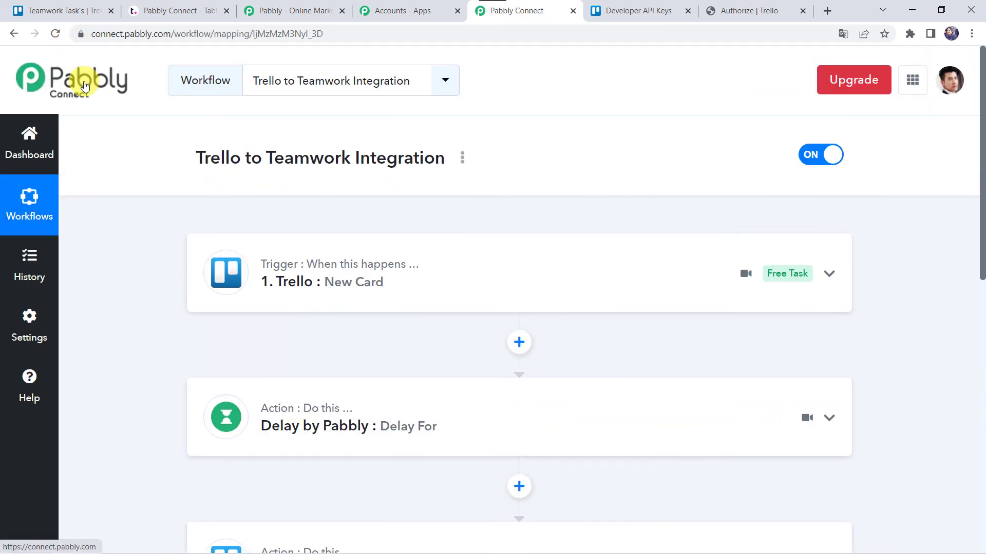